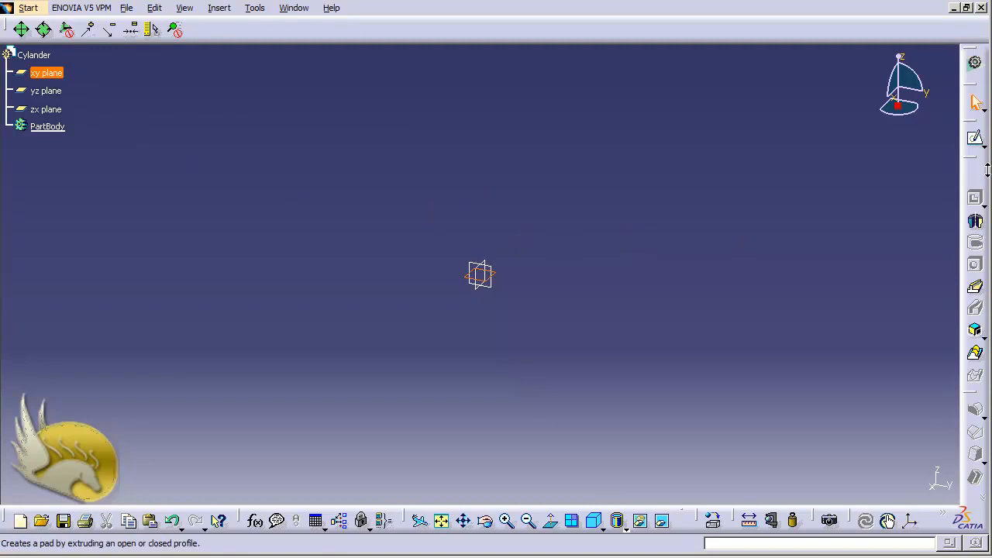
Sketch a closed arch profile on the xy plane, about 90 mm wide with 80 mm straight sides and a 45 mm tangent arc.
{"action": "left_click", "coordinate": [975, 137]}
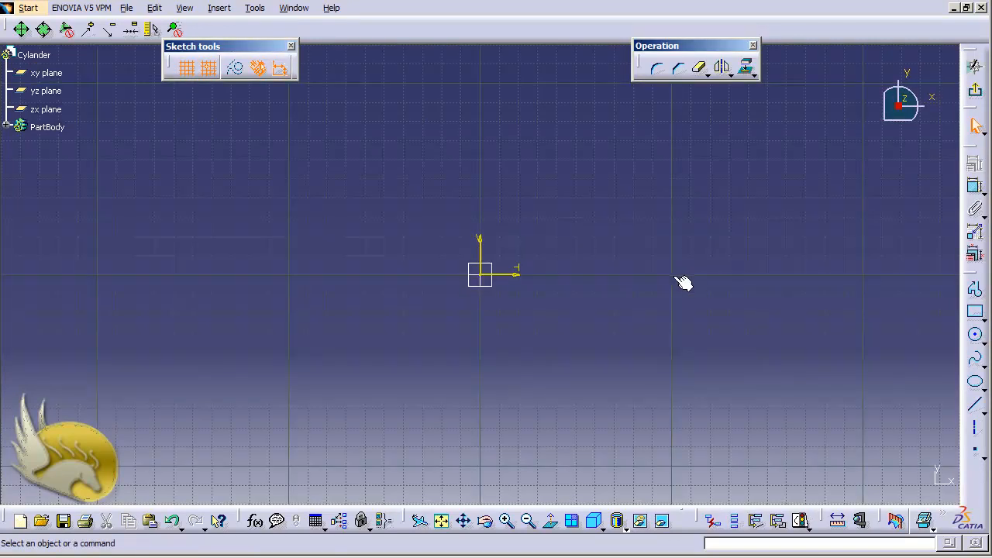
{"action": "left_click", "coordinate": [976, 291]}
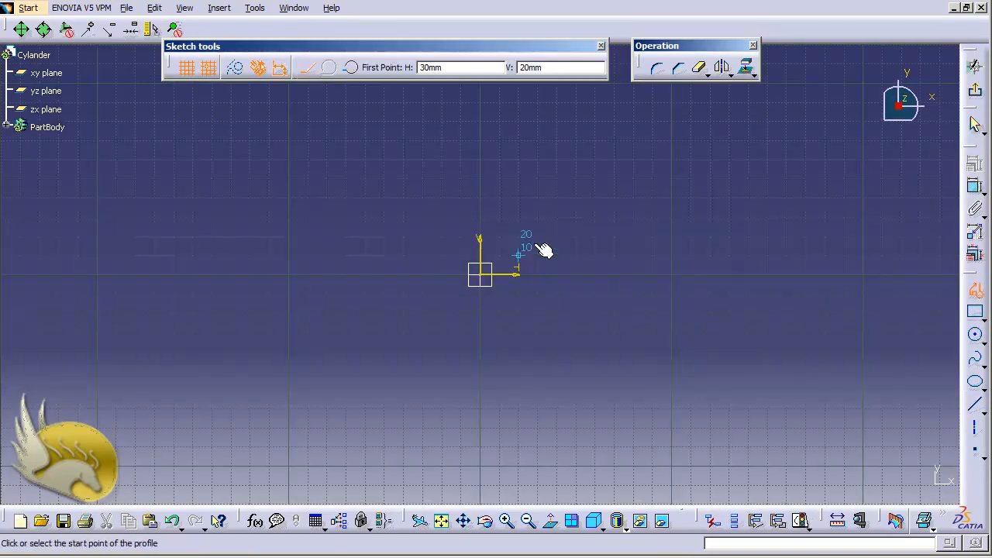
{"action": "left_click", "coordinate": [556, 199]}
{"action": "left_click", "coordinate": [556, 352]}
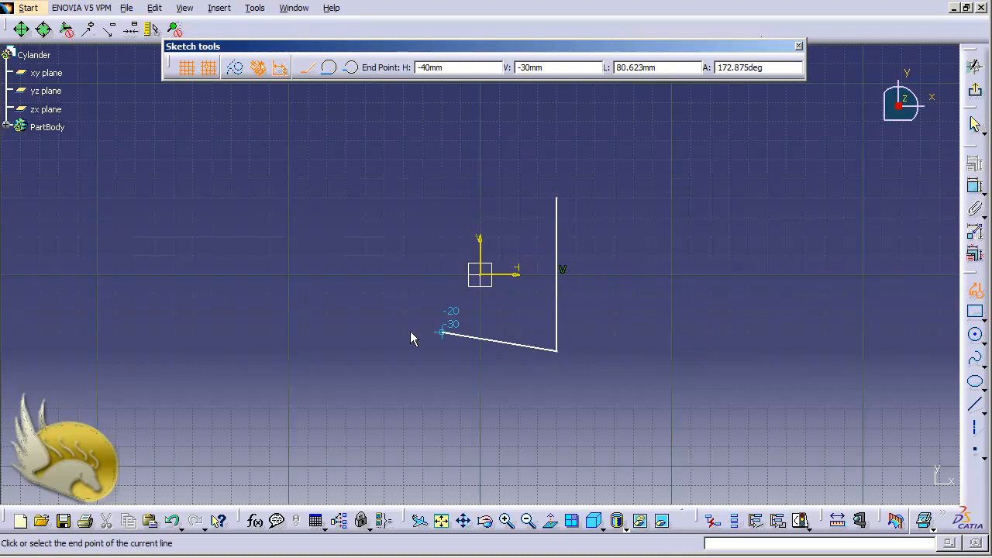
{"action": "left_click", "coordinate": [384, 351]}
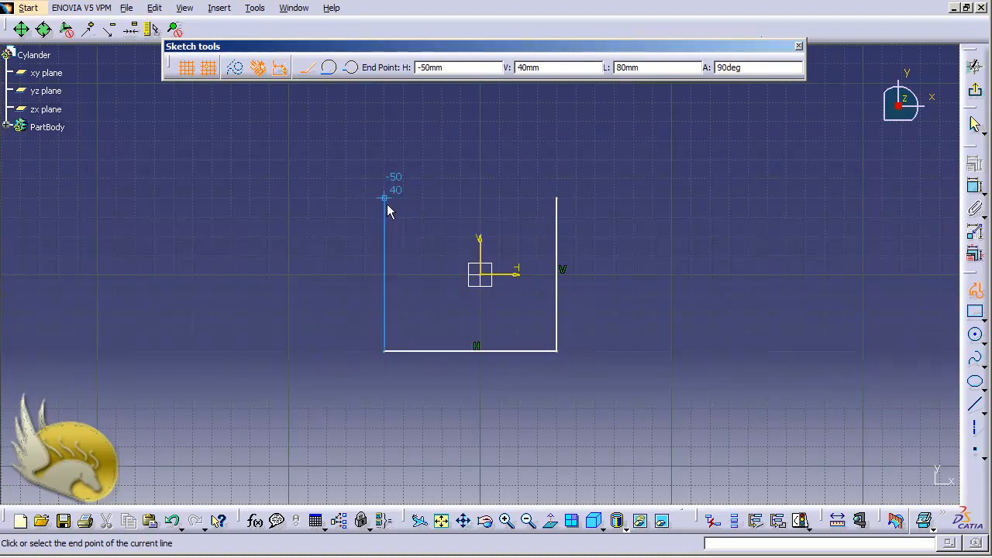
{"action": "left_click", "coordinate": [385, 198]}
{"action": "left_click", "coordinate": [459, 84]}
{"action": "left_click", "coordinate": [353, 68]}
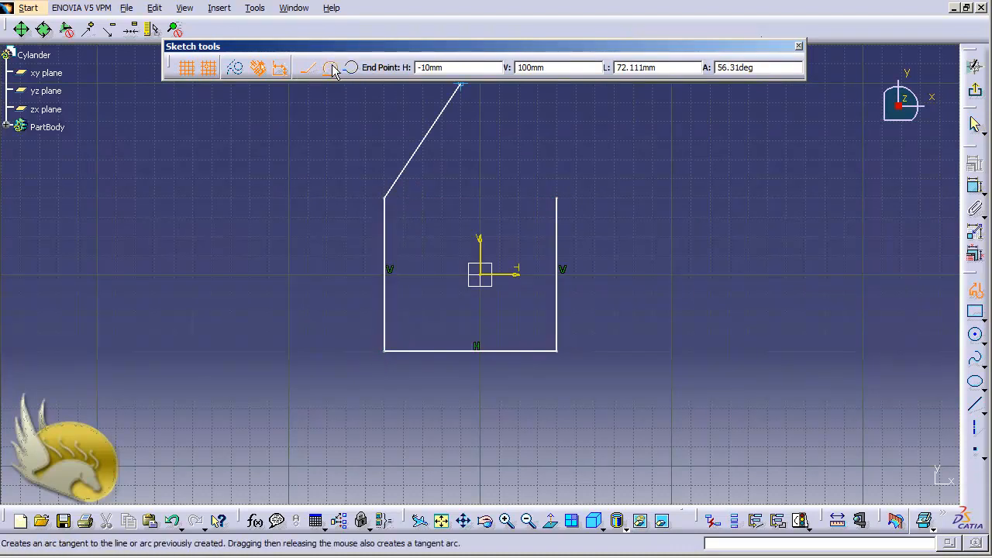
{"action": "left_click", "coordinate": [556, 198]}
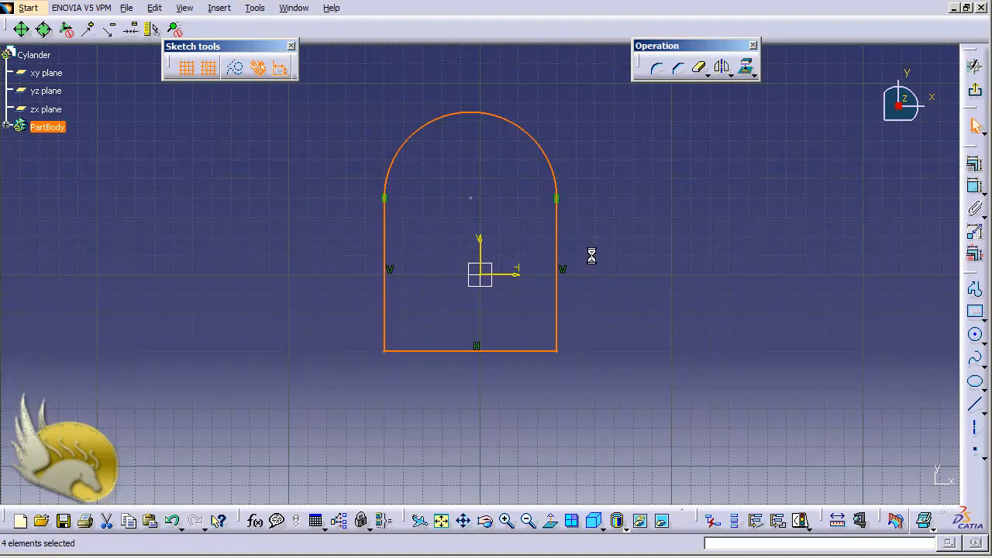
{"action": "left_click", "coordinate": [612, 203]}
Dimension the arch's top arc and set its radius to 7.5 mm.
{"action": "left_click", "coordinate": [555, 162]}
{"action": "left_click", "coordinate": [976, 209]}
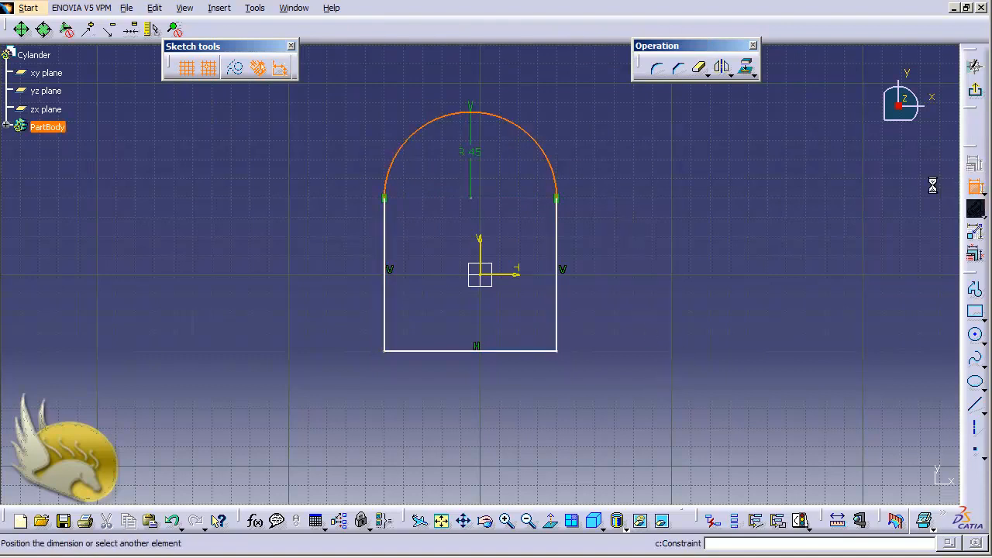
{"action": "left_click", "coordinate": [579, 139]}
{"action": "left_click", "coordinate": [576, 138]}
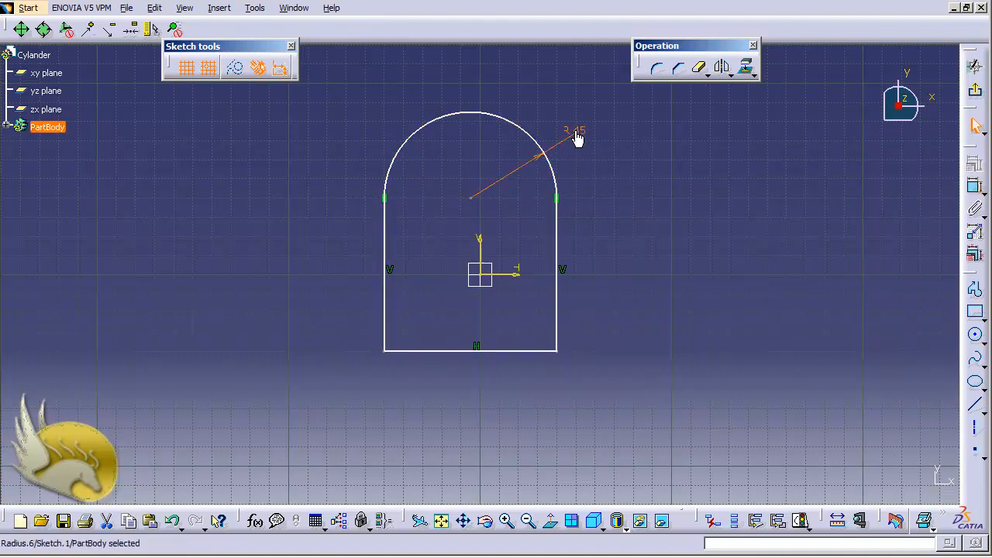
{"action": "double_click", "coordinate": [578, 138]}
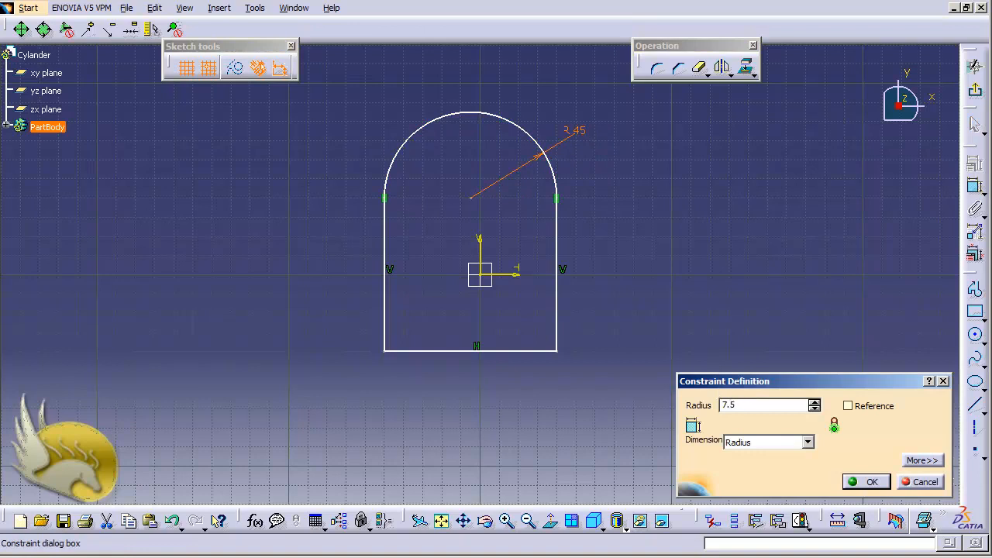
{"action": "key", "text": "Return"}
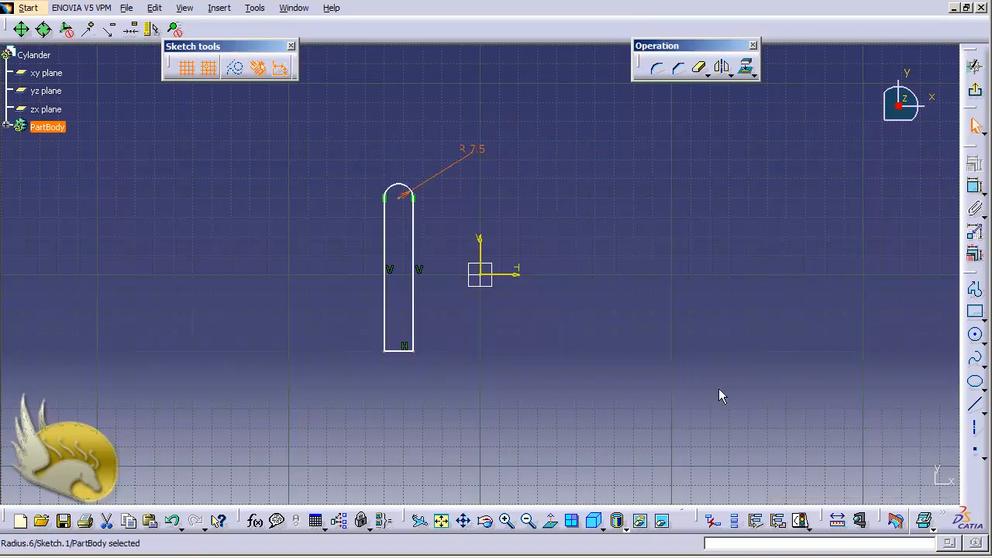
Dimension the profile's right vertical side and set its length to 10 mm.
{"action": "left_click", "coordinate": [977, 210]}
{"action": "left_click", "coordinate": [416, 239]}
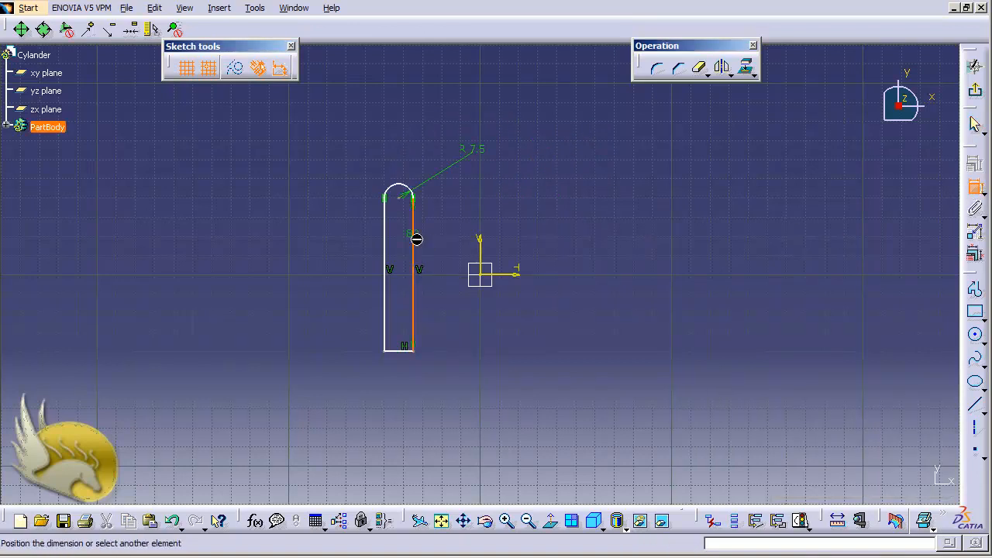
{"action": "left_click", "coordinate": [417, 239]}
{"action": "double_click", "coordinate": [423, 236]}
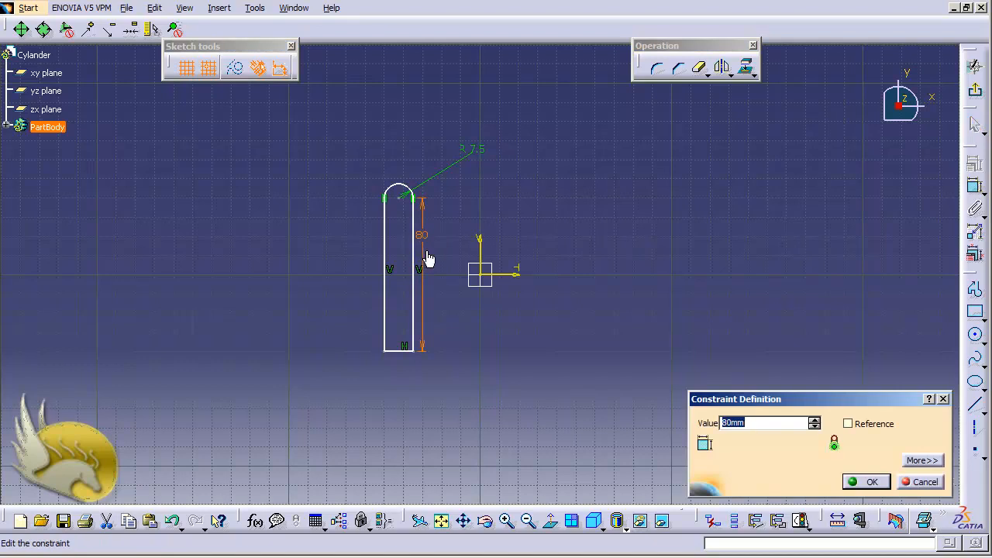
{"action": "type", "text": "10"}
{"action": "key", "text": "Return"}
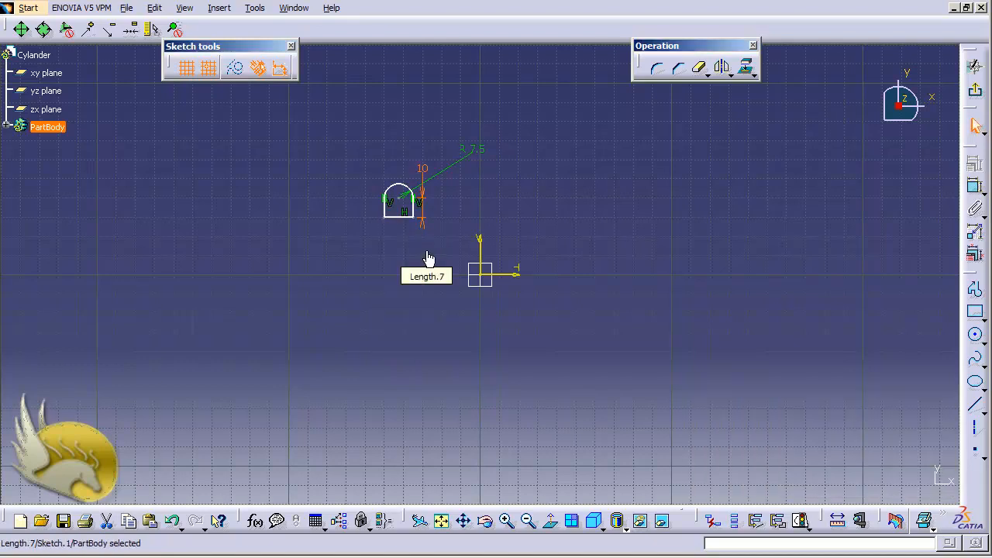
Constrain the profile's two vertical sides to be symmetric about the sketch's vertical axis.
{"action": "left_click", "coordinate": [386, 207]}
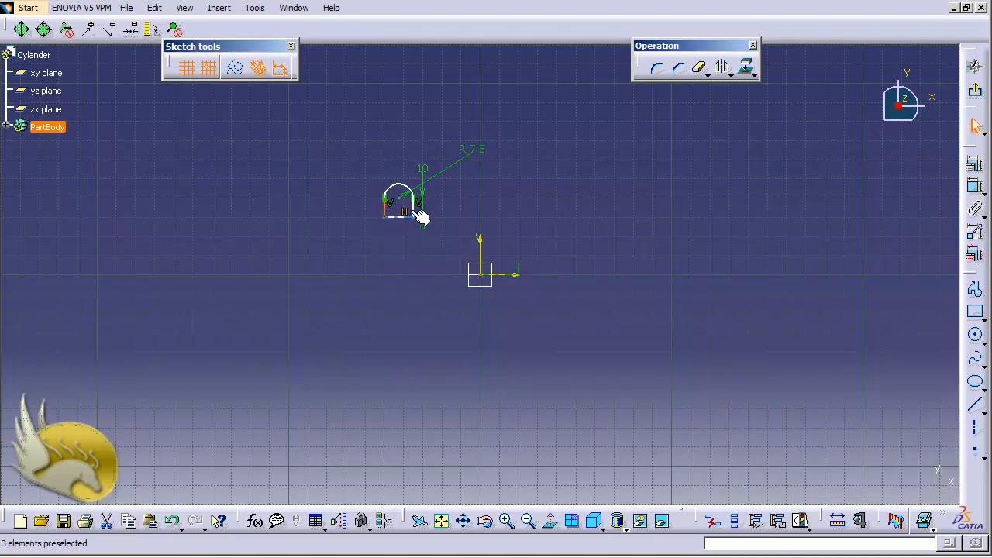
{"action": "left_click", "coordinate": [413, 208], "text": "ctrl"}
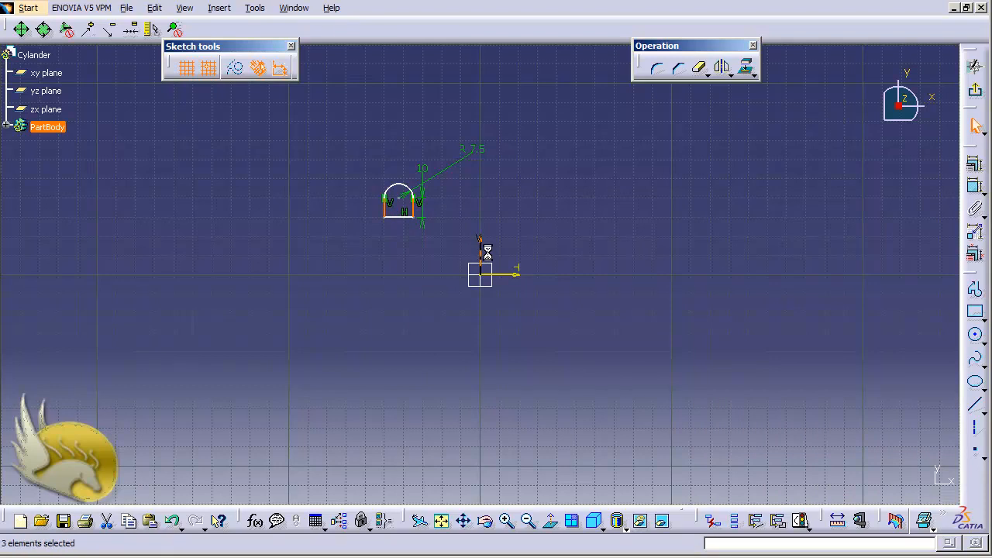
{"action": "left_click", "coordinate": [976, 163]}
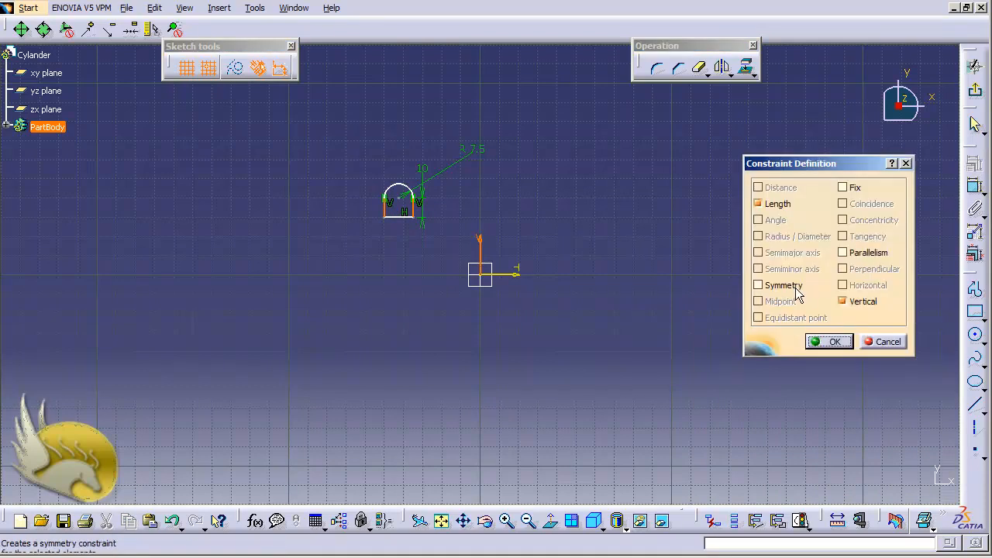
{"action": "left_click", "coordinate": [795, 285]}
{"action": "left_click", "coordinate": [815, 342]}
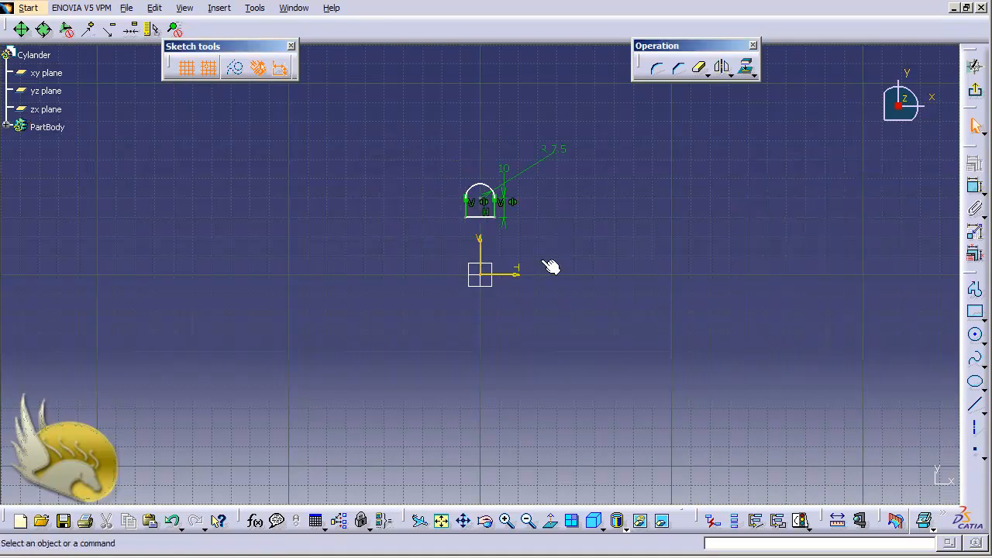
Dimension the distance from the profile's bottom edge to the horizontal axis and set it to 0 mm.
{"action": "left_click", "coordinate": [488, 216]}
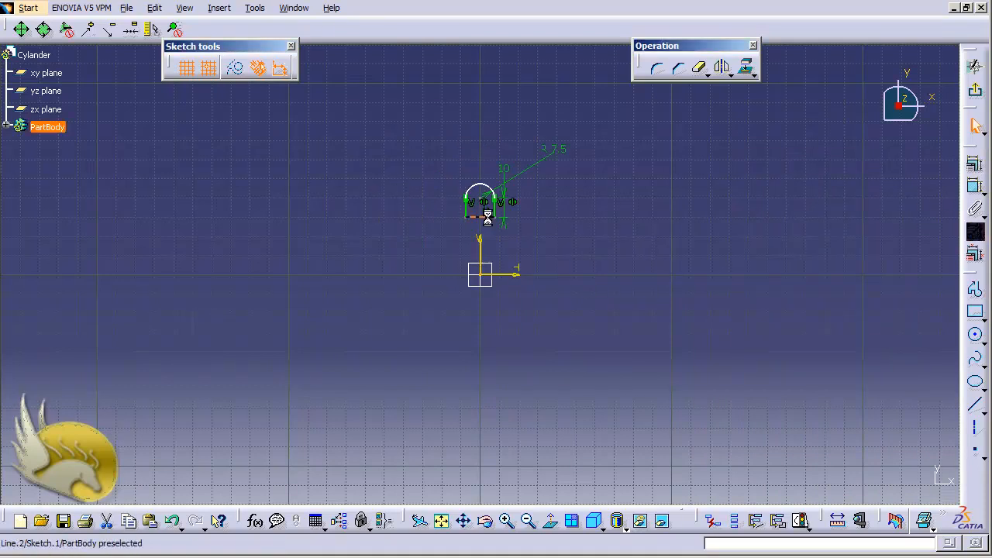
{"action": "left_click", "coordinate": [510, 276], "text": "ctrl"}
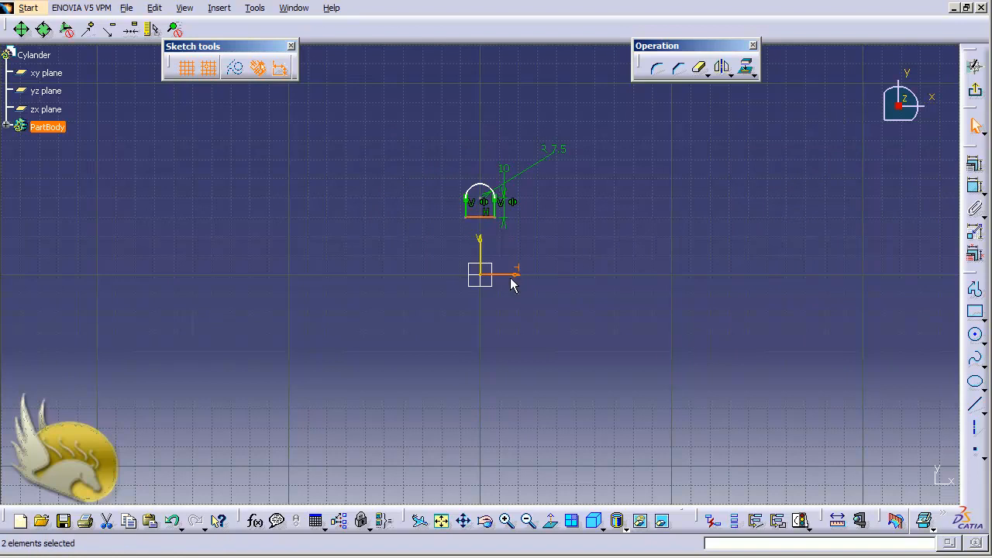
{"action": "left_click", "coordinate": [975, 186]}
{"action": "left_click", "coordinate": [737, 256]}
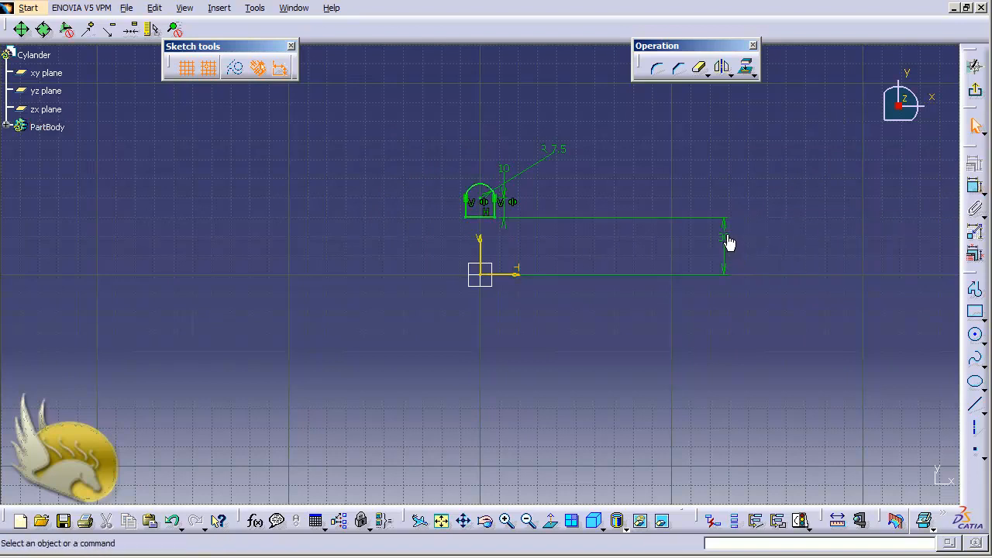
{"action": "double_click", "coordinate": [729, 243]}
{"action": "type", "text": "0mm"}
{"action": "key", "text": "Return"}
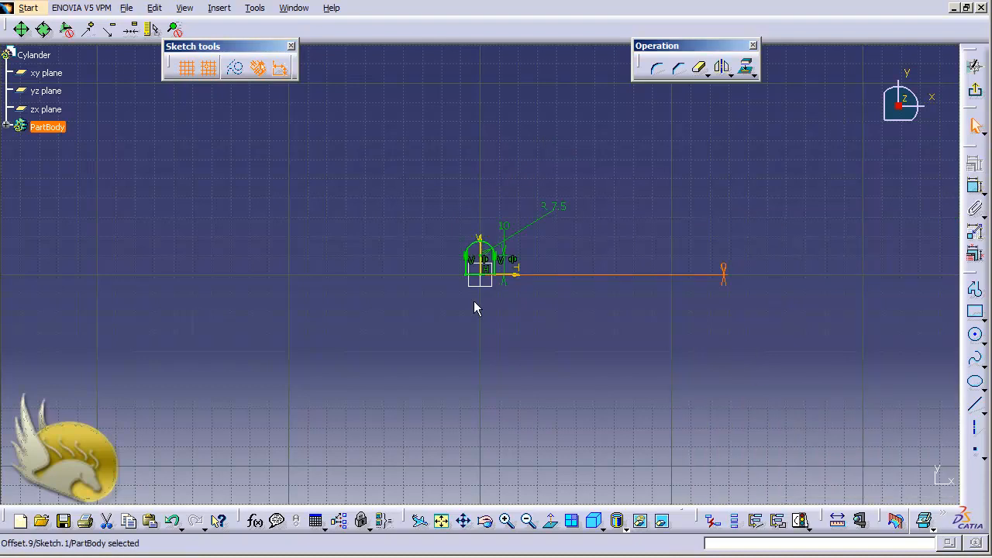
Draw a circle about 28 mm in diameter centred on the arc's centre point.
{"action": "scroll", "coordinate": [474, 301], "scroll_direction": "up", "scroll_amount": 10}
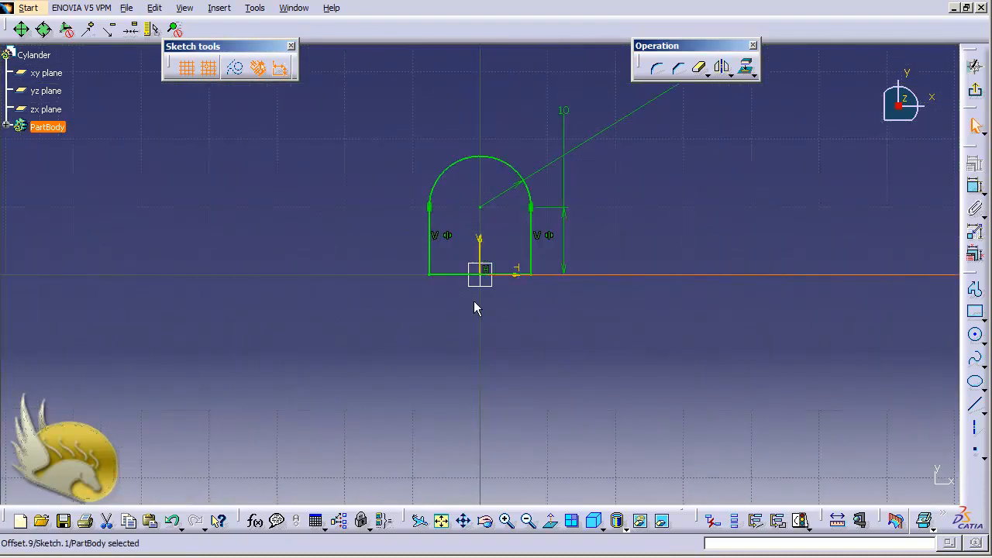
{"action": "scroll", "coordinate": [474, 300], "scroll_direction": "up", "scroll_amount": 2}
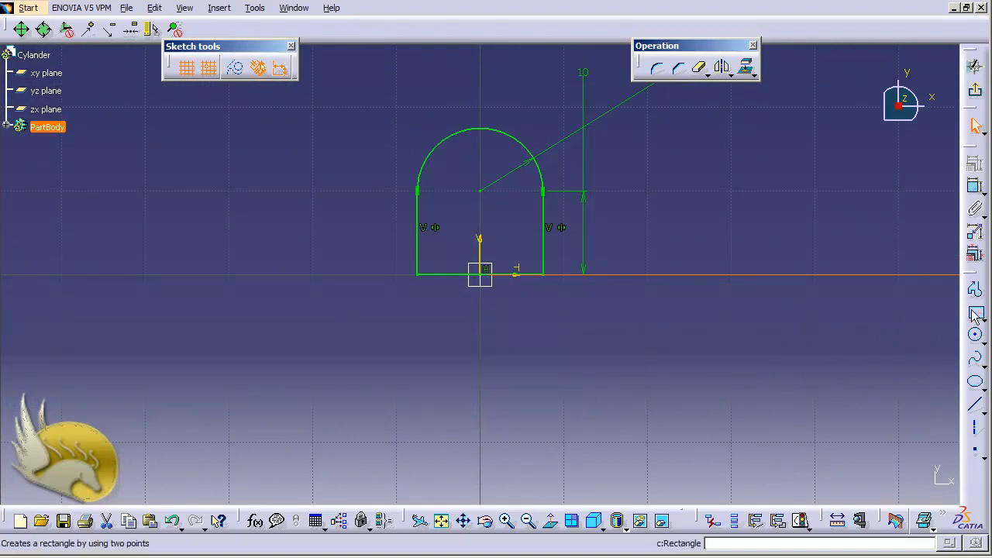
{"action": "left_click", "coordinate": [975, 335]}
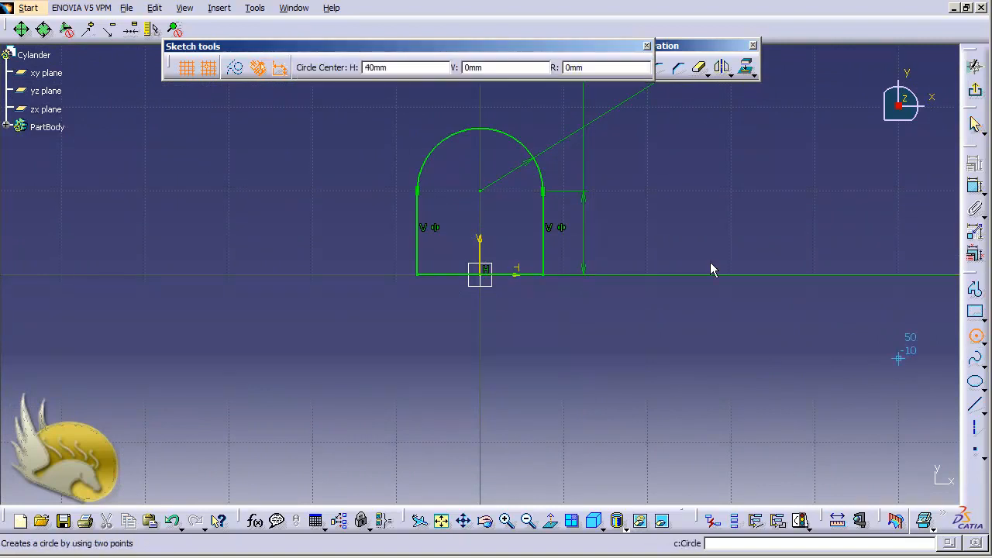
{"action": "left_click", "coordinate": [482, 191]}
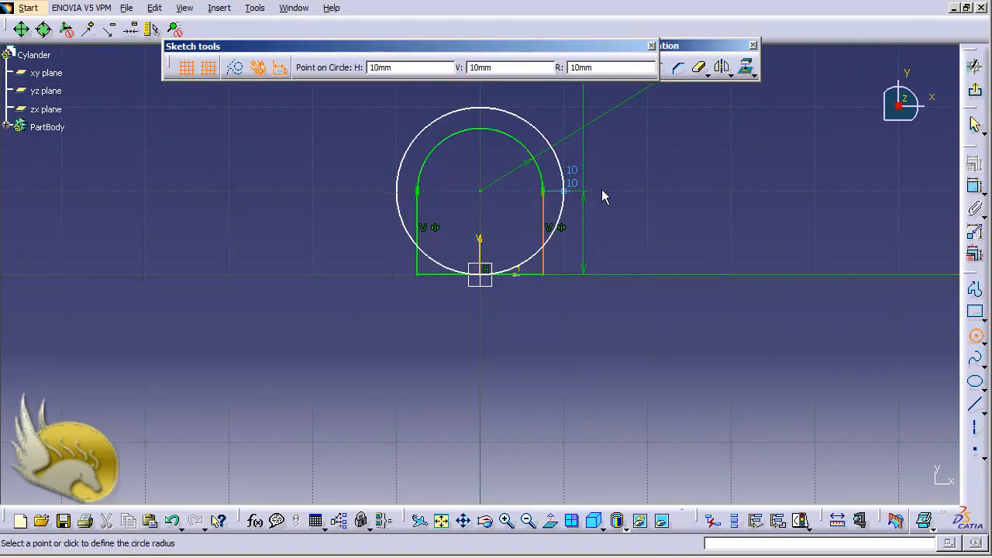
{"action": "left_click", "coordinate": [601, 148]}
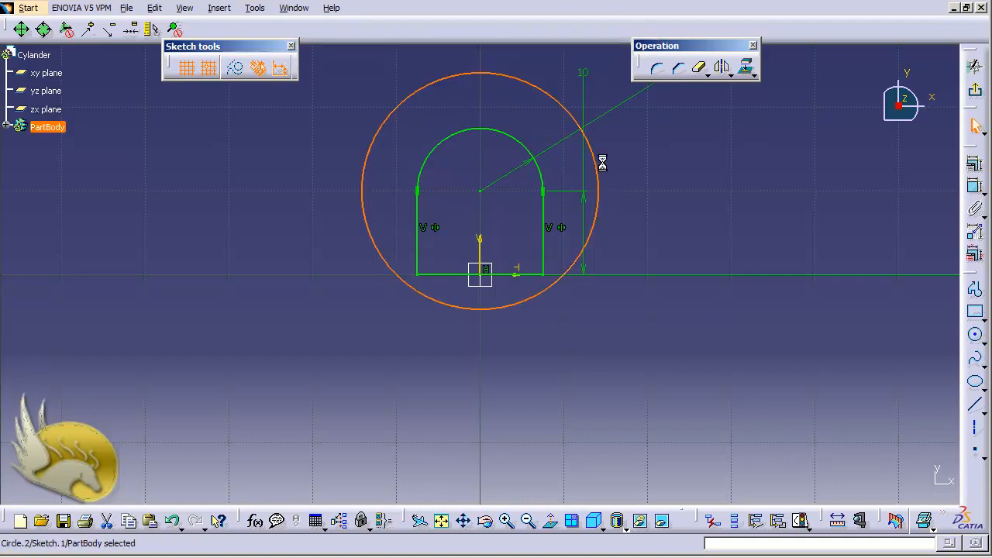
Dimension the circle and set its diameter to 10 mm.
{"action": "left_click", "coordinate": [975, 189]}
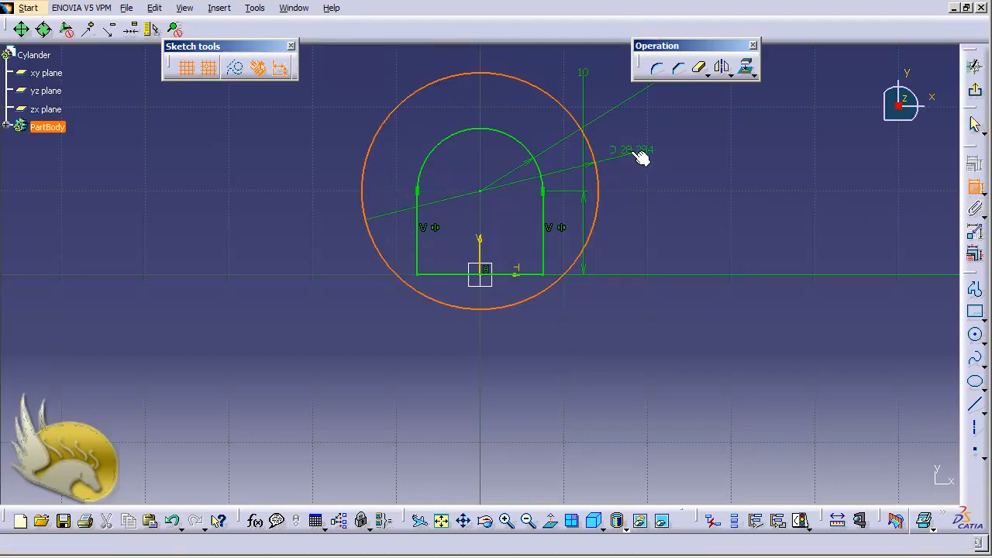
{"action": "left_click", "coordinate": [627, 147]}
{"action": "double_click", "coordinate": [625, 135]}
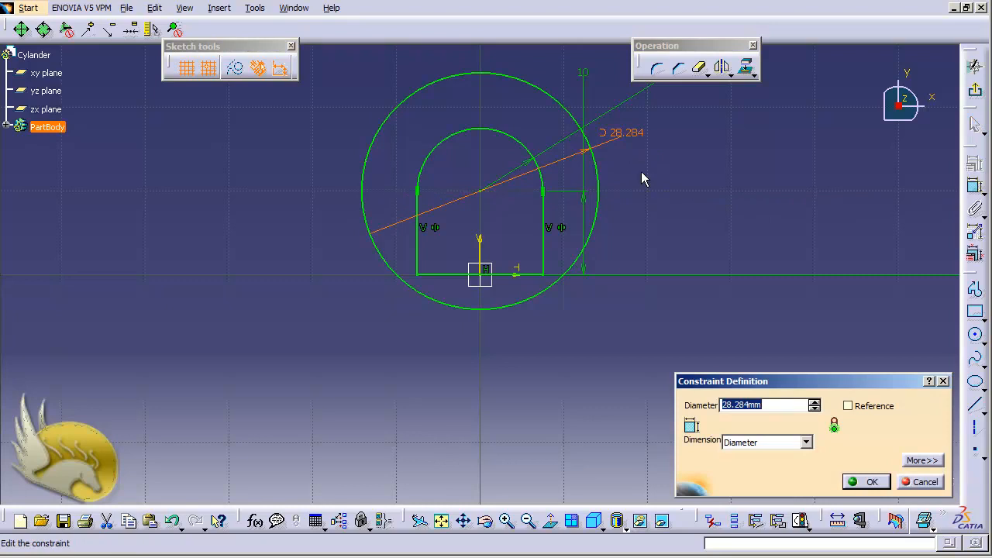
{"action": "type", "text": "10"}
{"action": "key", "text": "Return"}
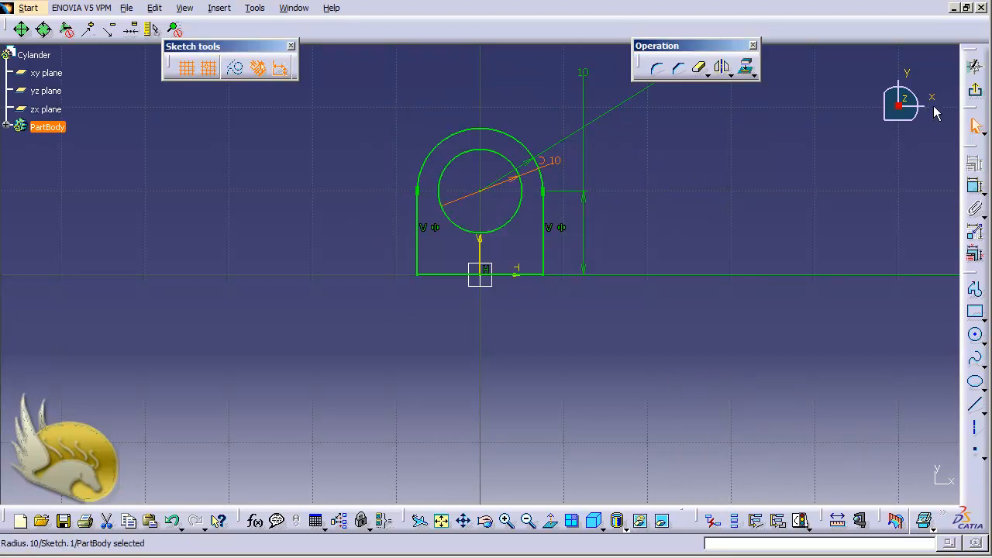
Exit the sketch and extrude the arch profile with its hole into a 30 mm long pad.
{"action": "left_click", "coordinate": [976, 66]}
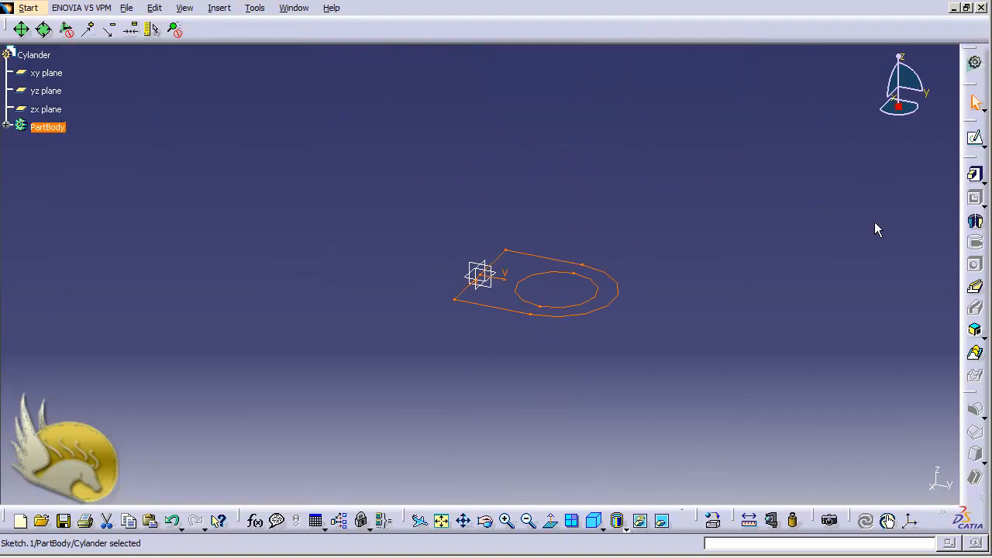
{"action": "left_click", "coordinate": [975, 174]}
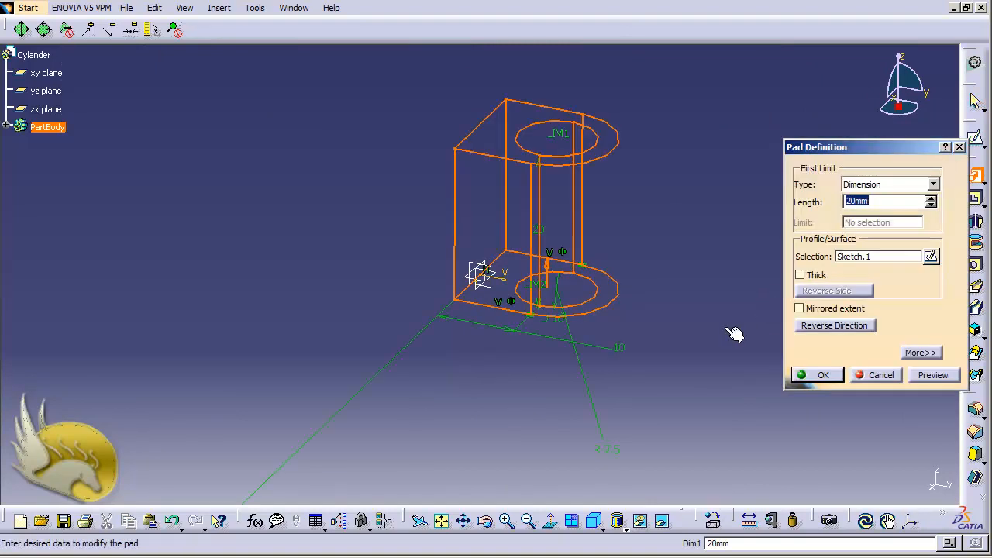
{"action": "type", "text": "30"}
{"action": "key", "text": "Return"}
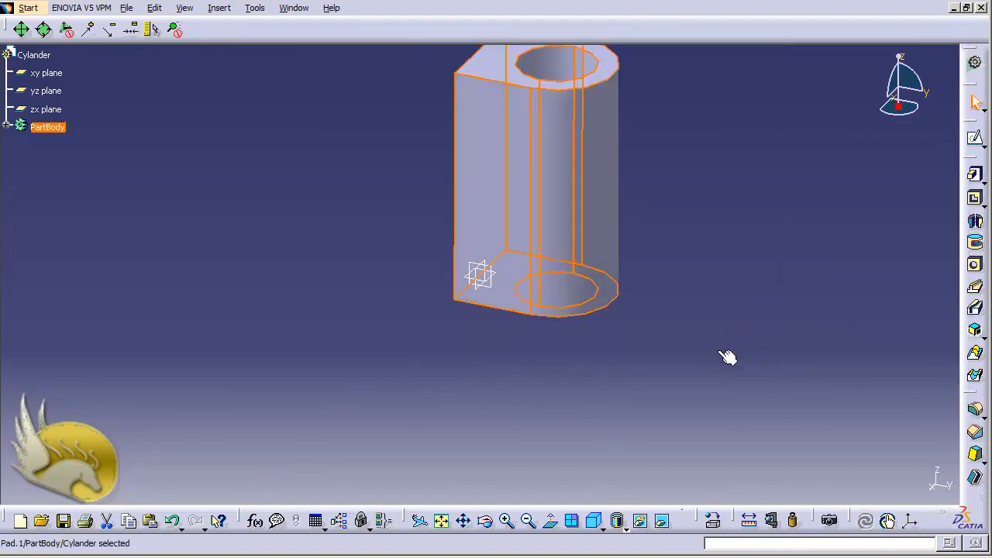
Open a new sketch on the pad's flat rectangular face opposite the rounded side.
{"action": "key", "text": "shift+Right"}
{"action": "key", "text": "shift+Right"}
{"action": "key", "text": "shift+Right"}
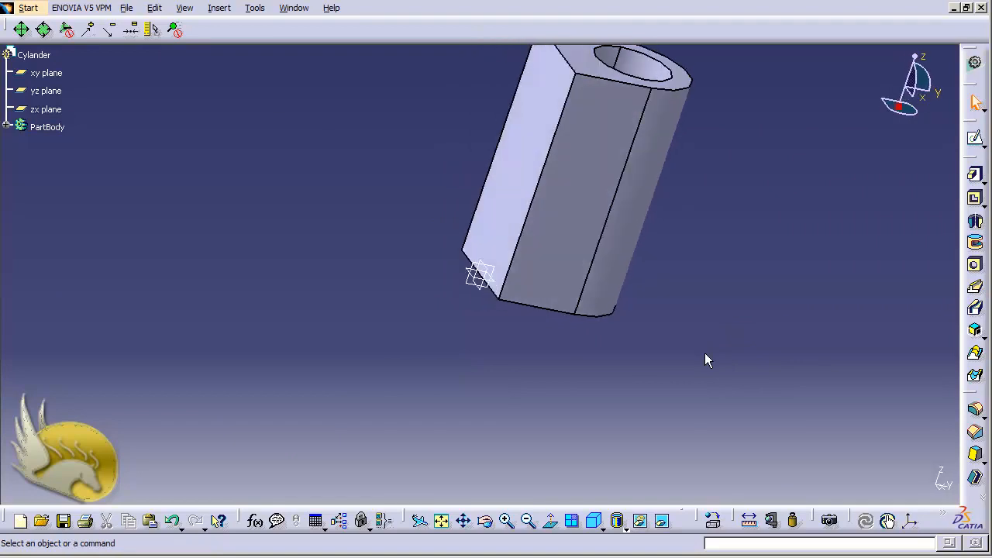
{"action": "left_click", "coordinate": [514, 214]}
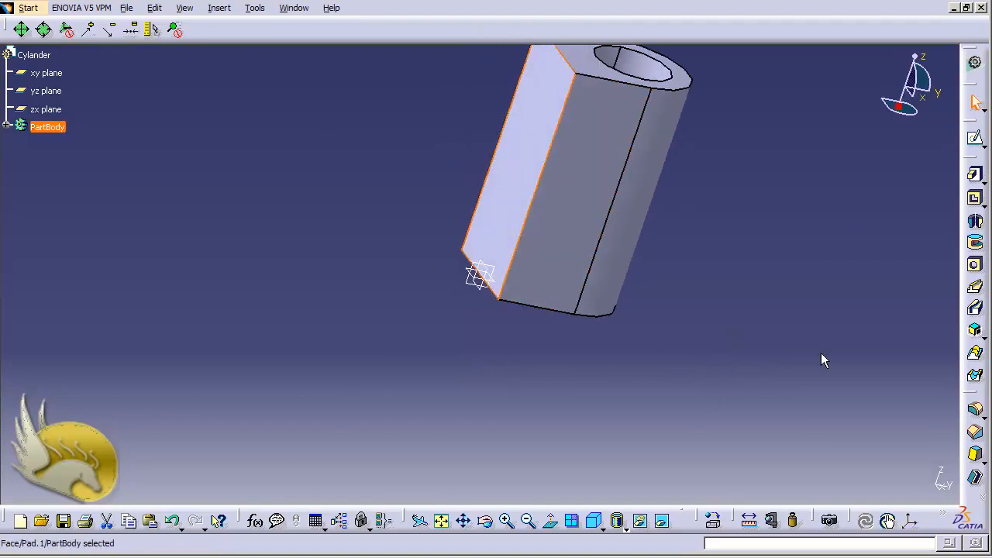
{"action": "left_click", "coordinate": [976, 149]}
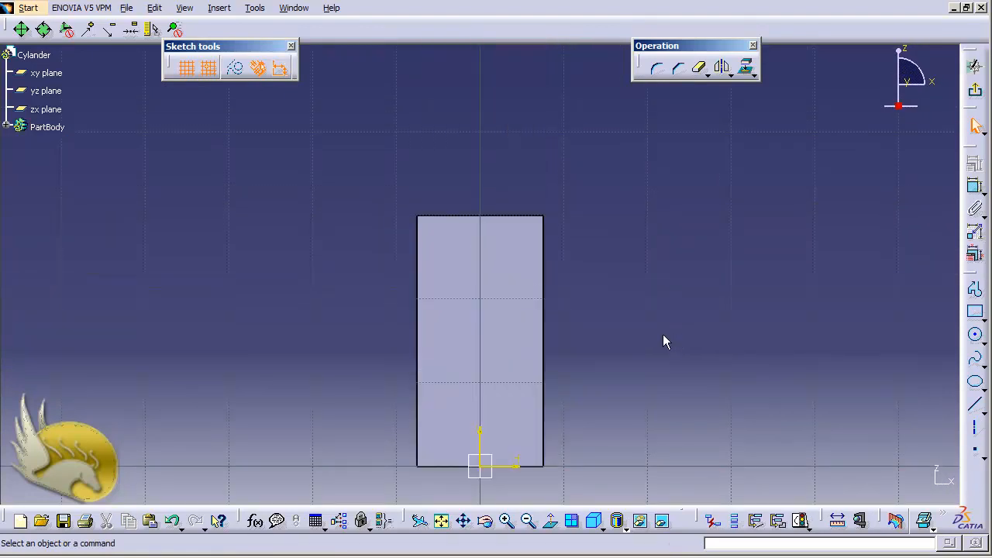
Draw a circle about 20 mm in diameter beside the rectangular face, level with its upper edge.
{"action": "left_click", "coordinate": [977, 338]}
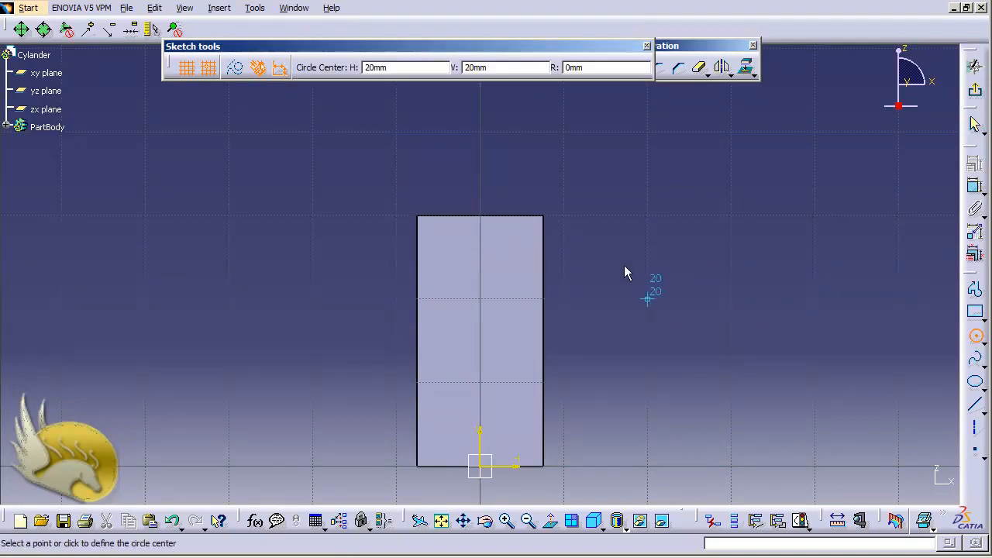
{"action": "left_click", "coordinate": [648, 221]}
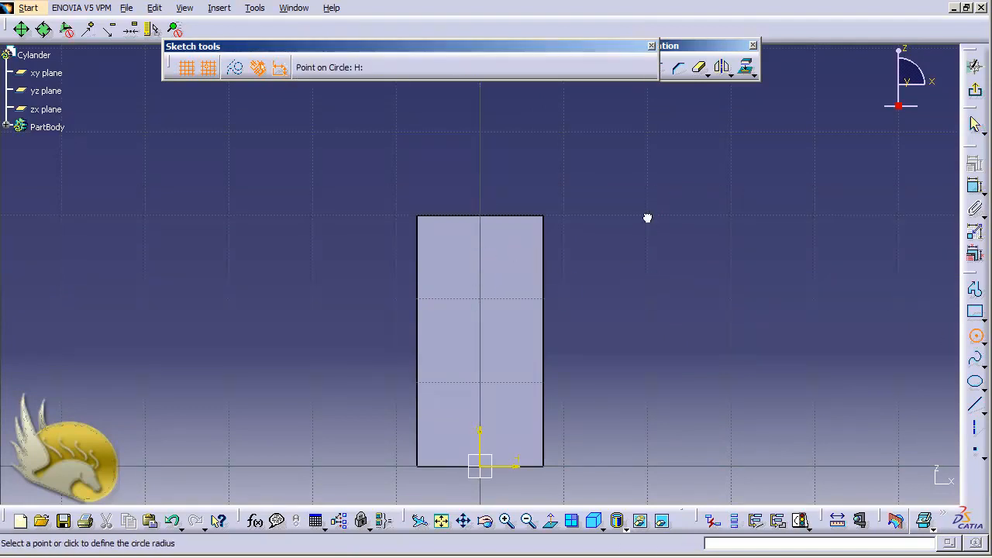
{"action": "left_click", "coordinate": [700, 191]}
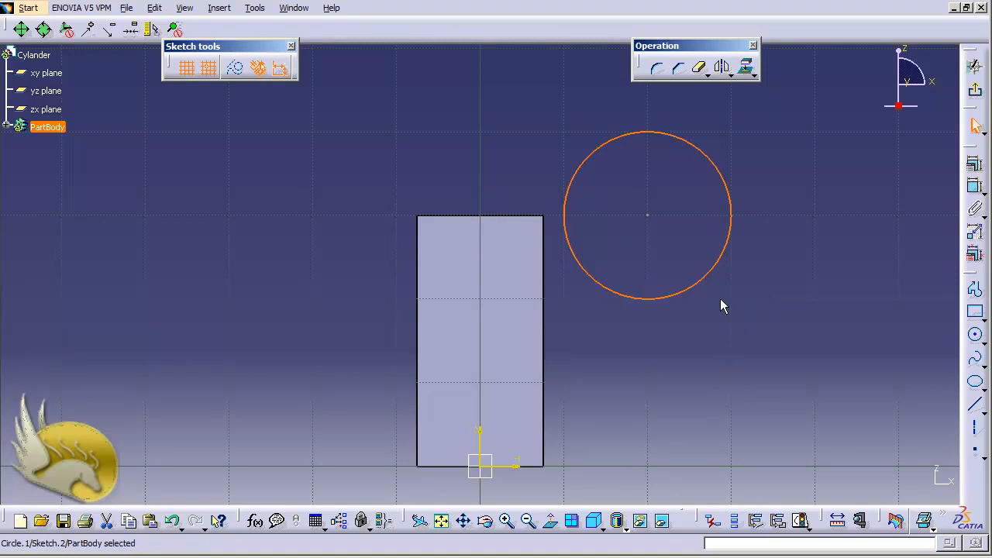
Dimension the circle's diameter and set it to 1.3 mm.
{"action": "left_click", "coordinate": [975, 186]}
{"action": "left_click", "coordinate": [729, 200]}
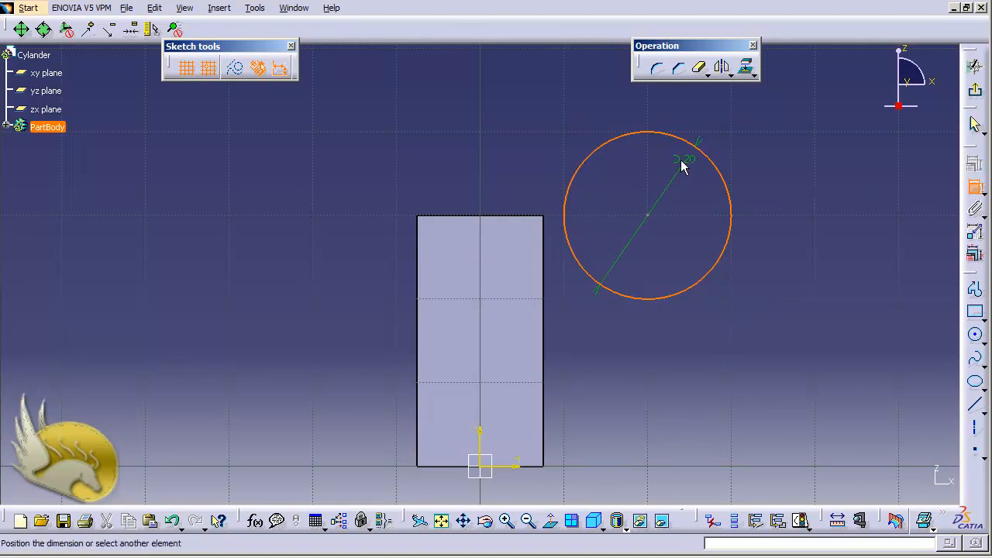
{"action": "left_click", "coordinate": [749, 151]}
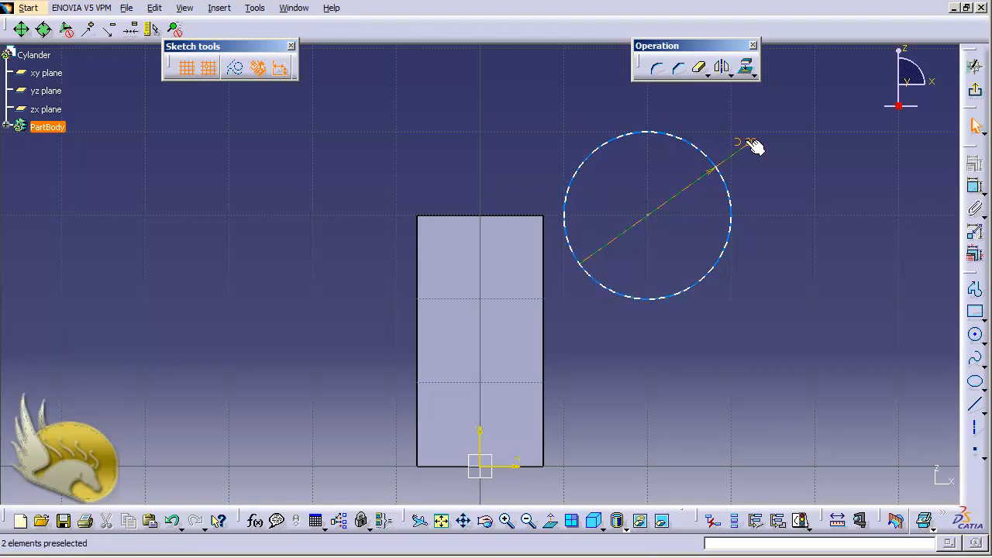
{"action": "double_click", "coordinate": [752, 147]}
{"action": "type", "text": "1.3"}
{"action": "key", "text": "Return"}
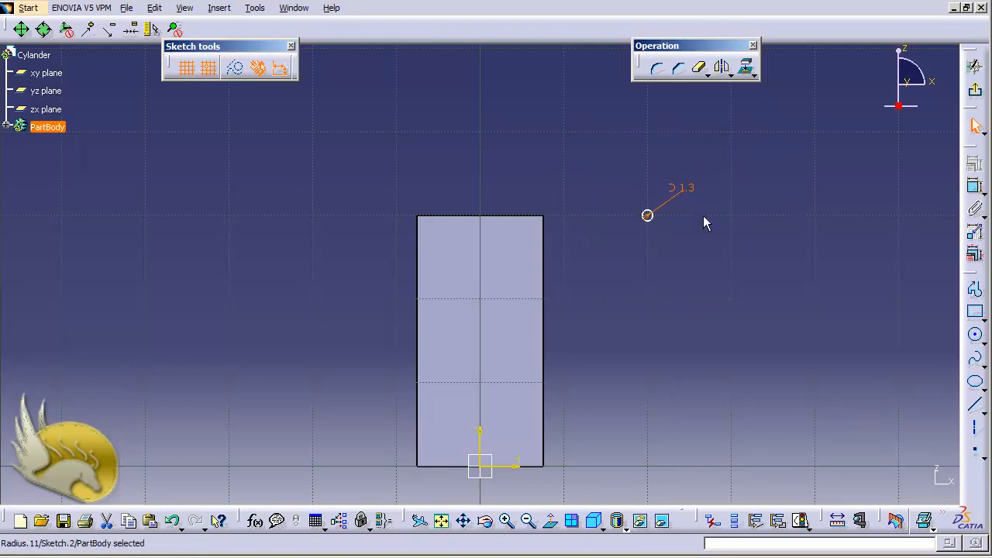
{"action": "left_click", "coordinate": [702, 236]}
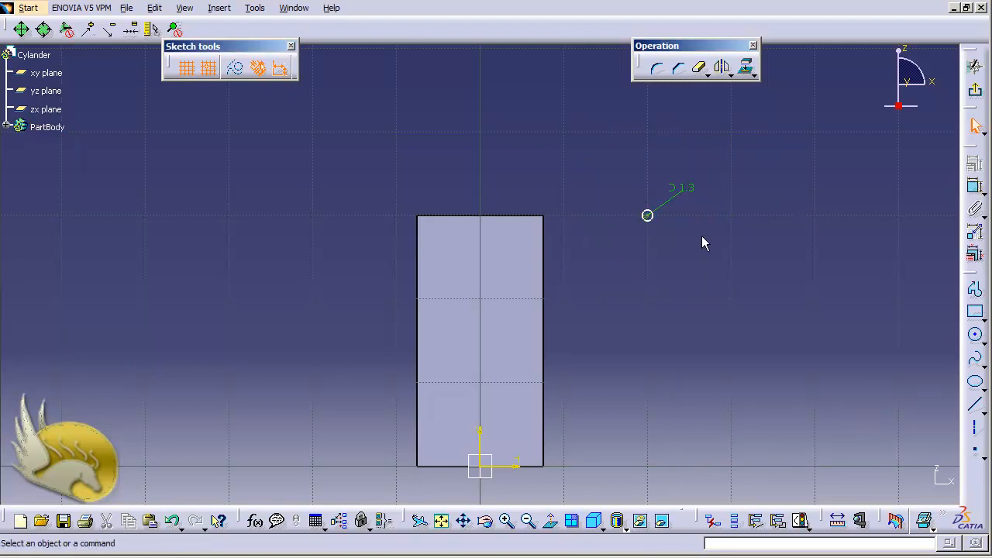
Dimension the circle's centre from the face's left edge and set the distance to 2.5 mm.
{"action": "scroll", "coordinate": [702, 235], "scroll_direction": "up", "scroll_amount": 4}
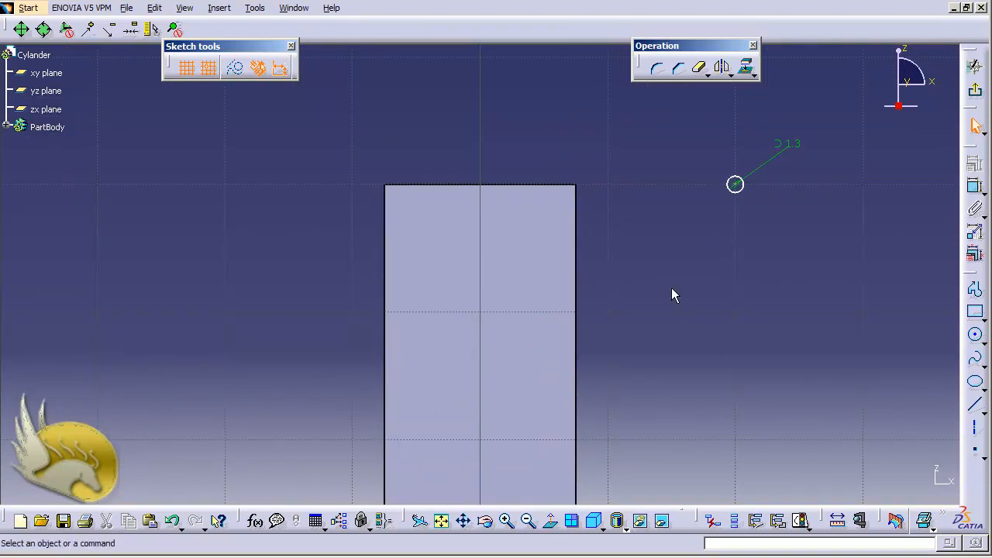
{"action": "left_click", "coordinate": [975, 187]}
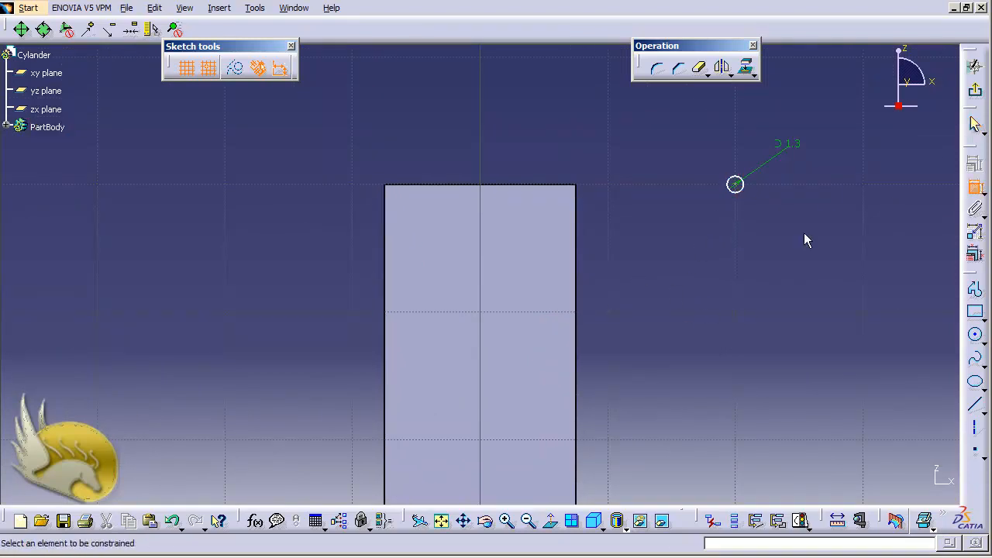
{"action": "left_click", "coordinate": [739, 186]}
{"action": "left_click", "coordinate": [388, 233]}
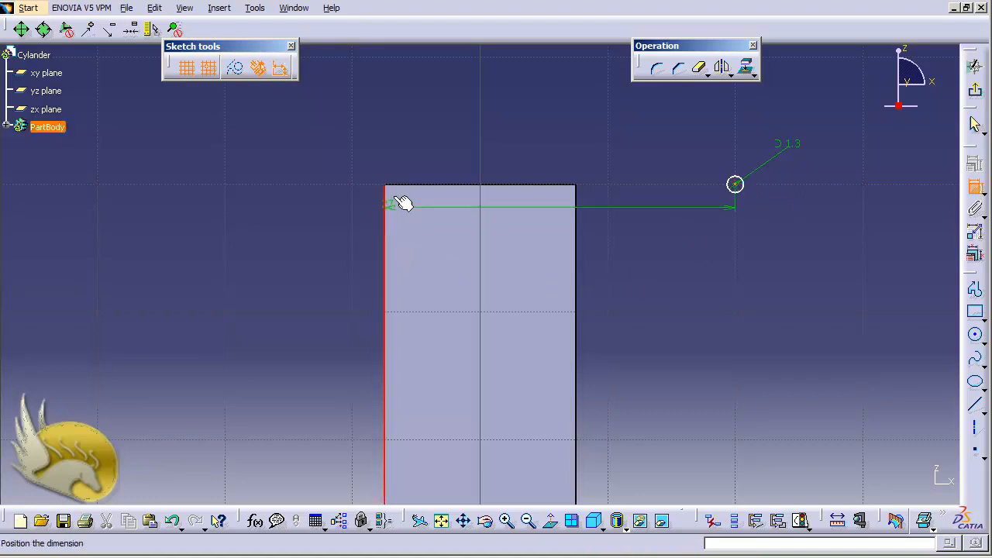
{"action": "left_click", "coordinate": [397, 157]}
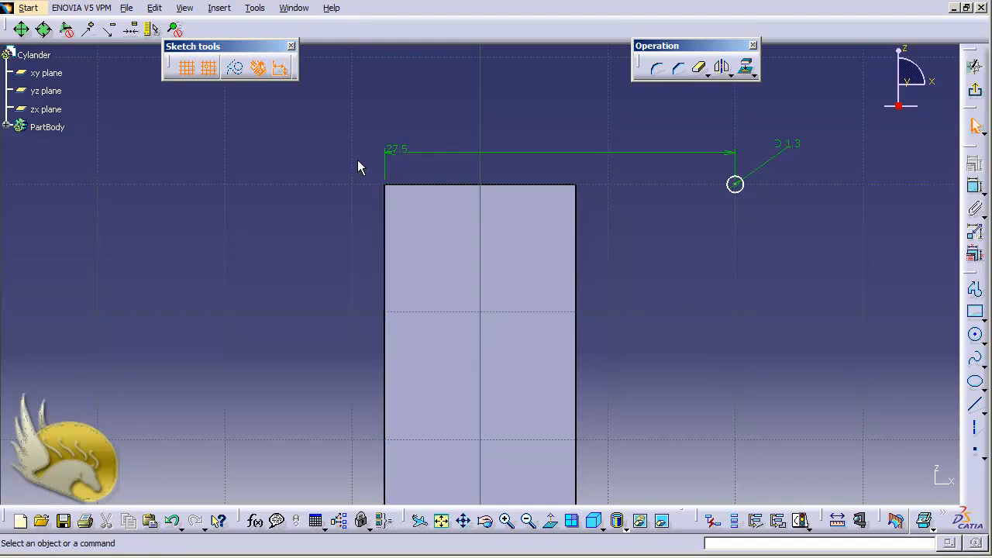
{"action": "double_click", "coordinate": [395, 152]}
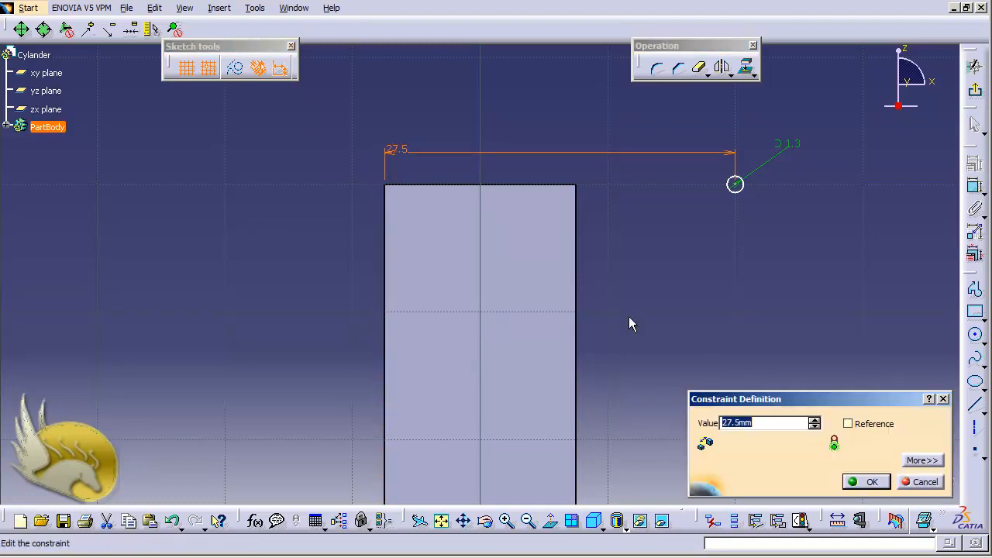
{"action": "type", "text": "2.5"}
{"action": "key", "text": "Return"}
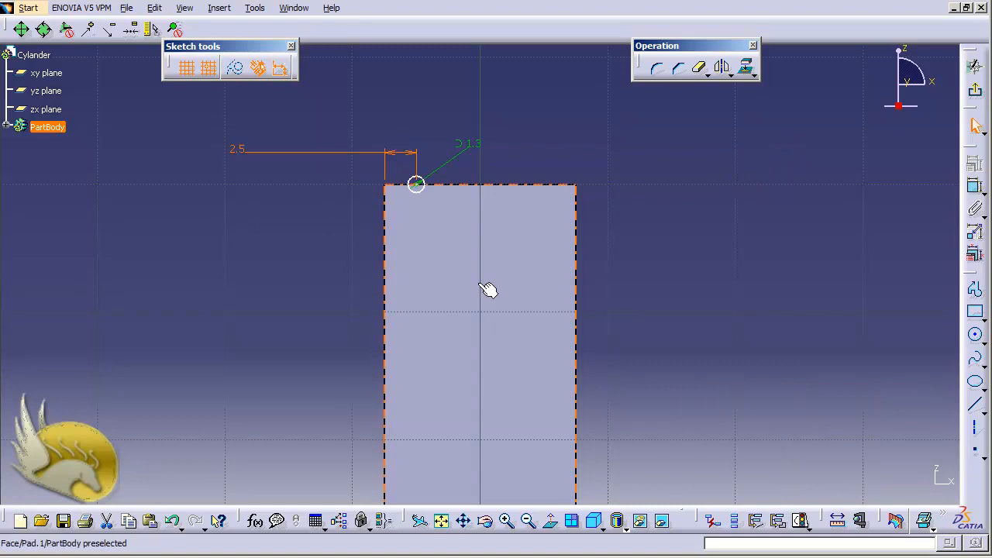
Dimension the circle's centre from the face's upper edge and set the distance to 2.5 mm.
{"action": "left_click", "coordinate": [976, 186]}
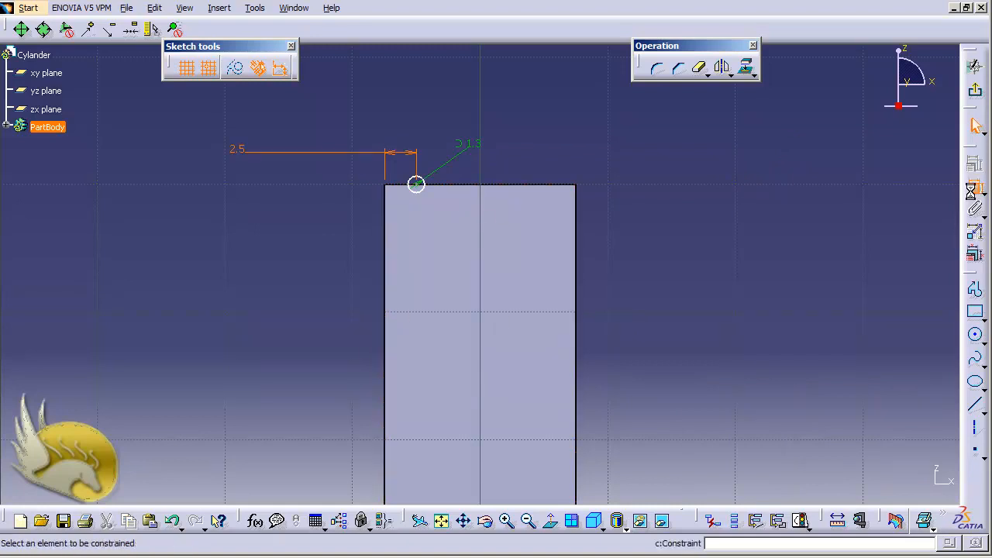
{"action": "left_click", "coordinate": [419, 184]}
{"action": "left_click", "coordinate": [444, 186]}
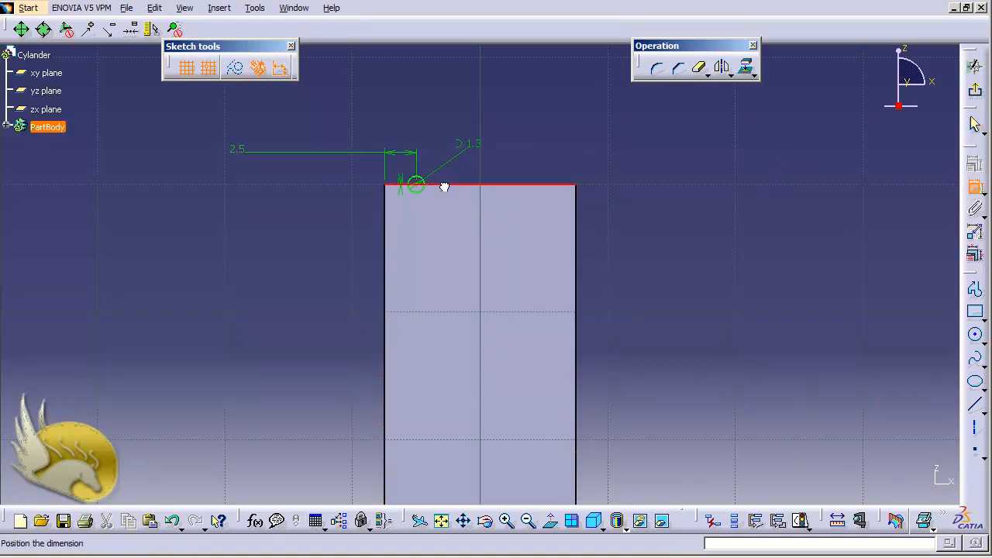
{"action": "left_click", "coordinate": [577, 165]}
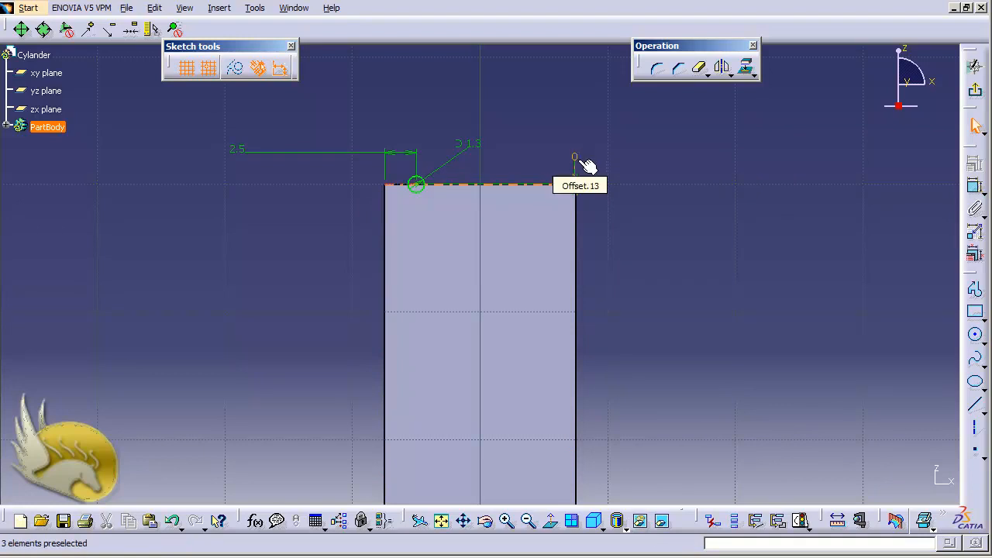
{"action": "double_click", "coordinate": [575, 161]}
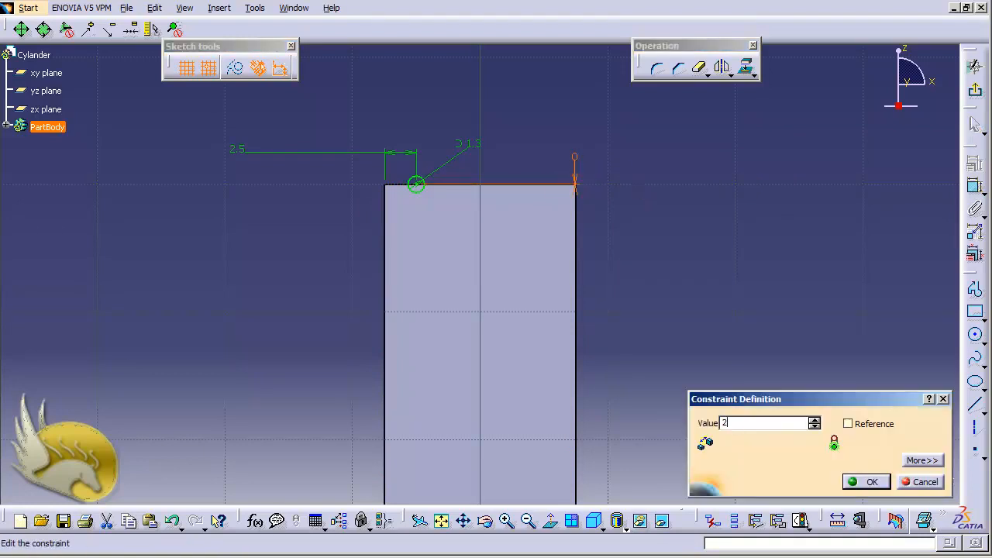
{"action": "type", "text": "2.5"}
{"action": "key", "text": "Return"}
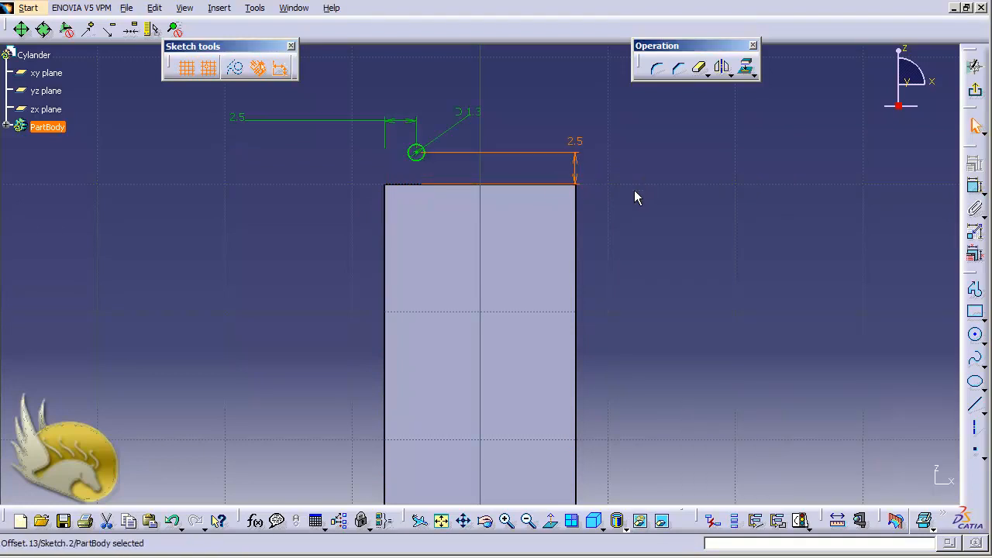
Swap the location of the vertical 2.5 mm dimension so the circle lies below the upper edge, inside the face.
{"action": "double_click", "coordinate": [577, 164]}
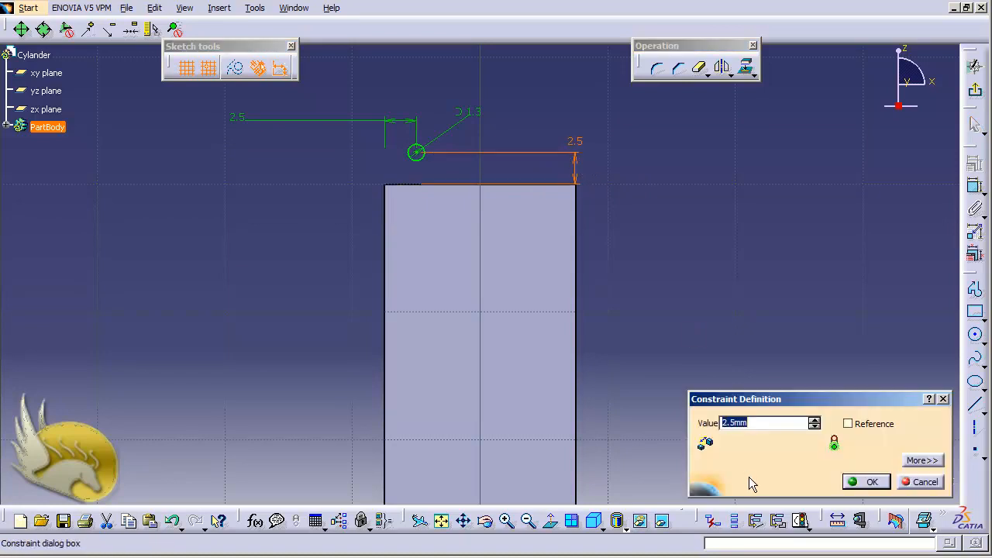
{"action": "left_click", "coordinate": [921, 461]}
{"action": "left_click", "coordinate": [453, 435]}
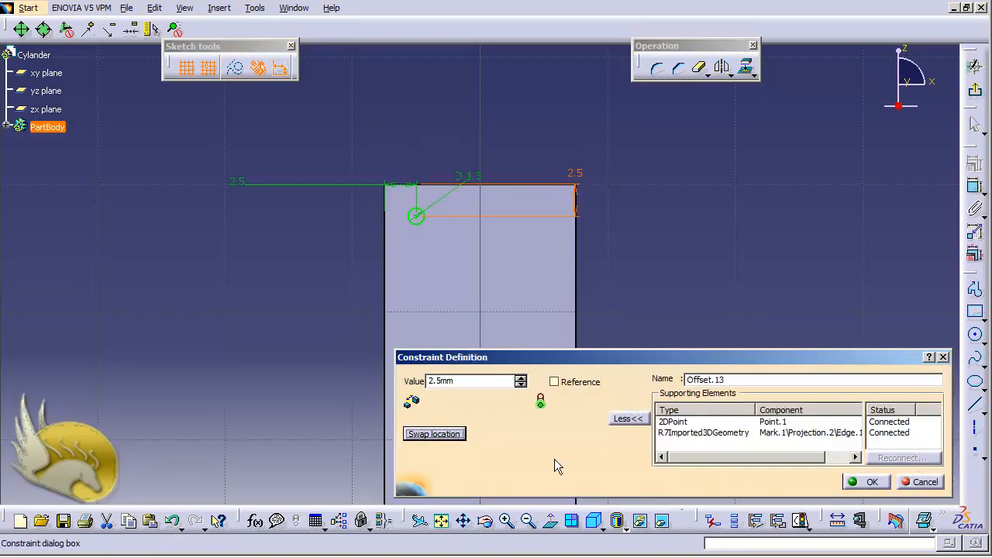
{"action": "left_click", "coordinate": [849, 483]}
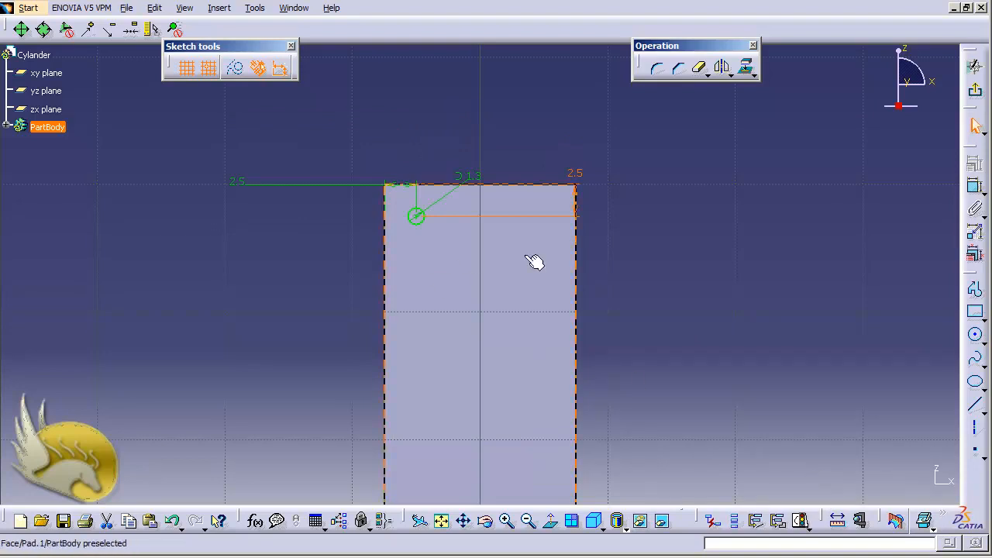
{"action": "left_click", "coordinate": [644, 255]}
Mirror the 1.3 mm circle about the sketch's vertical axis.
{"action": "scroll", "coordinate": [641, 254], "scroll_direction": "down", "scroll_amount": 2}
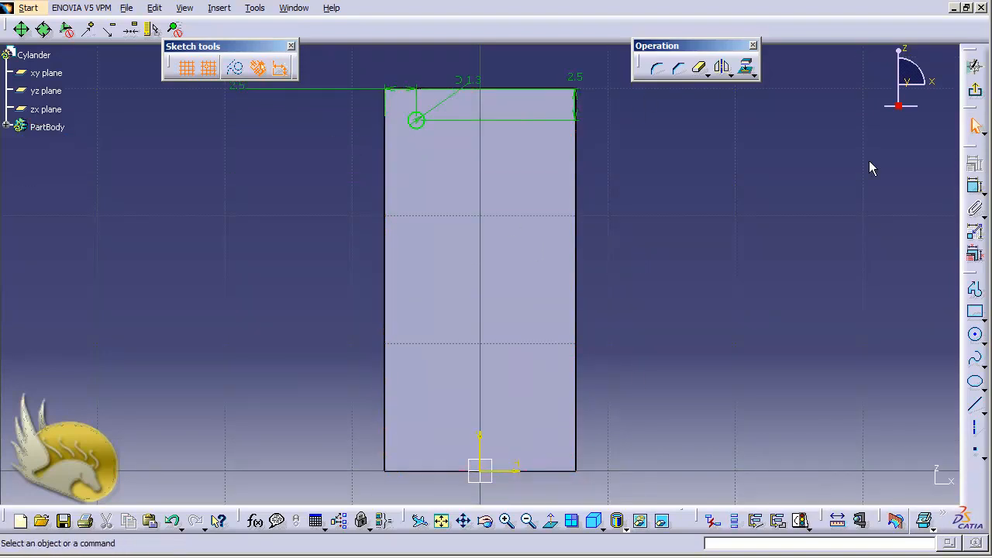
{"action": "left_click", "coordinate": [975, 186]}
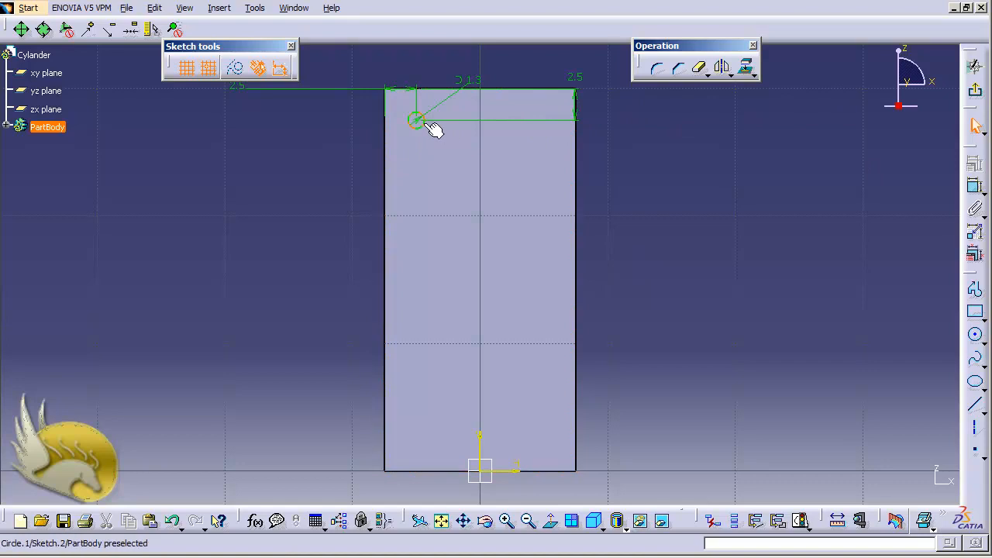
{"action": "left_click", "coordinate": [724, 70]}
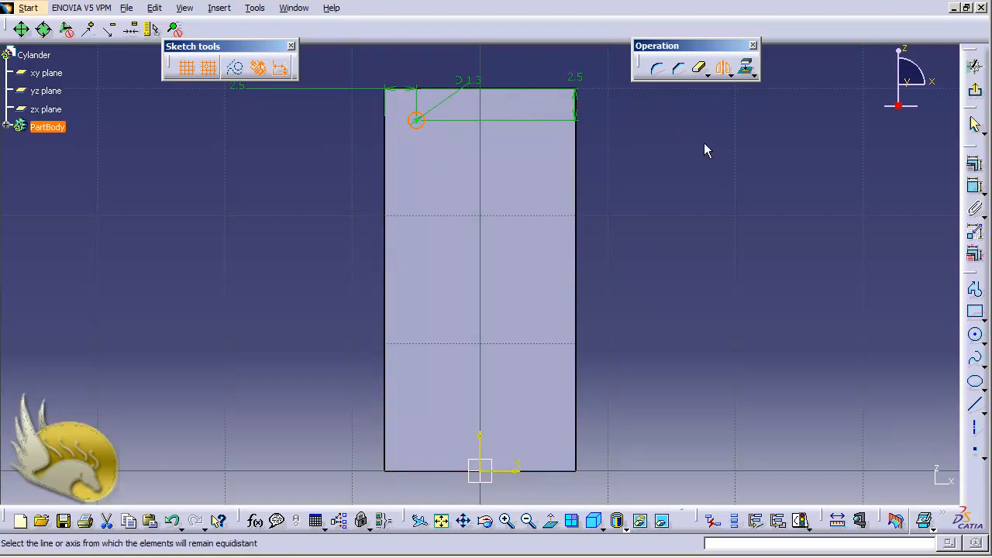
{"action": "left_click", "coordinate": [480, 439]}
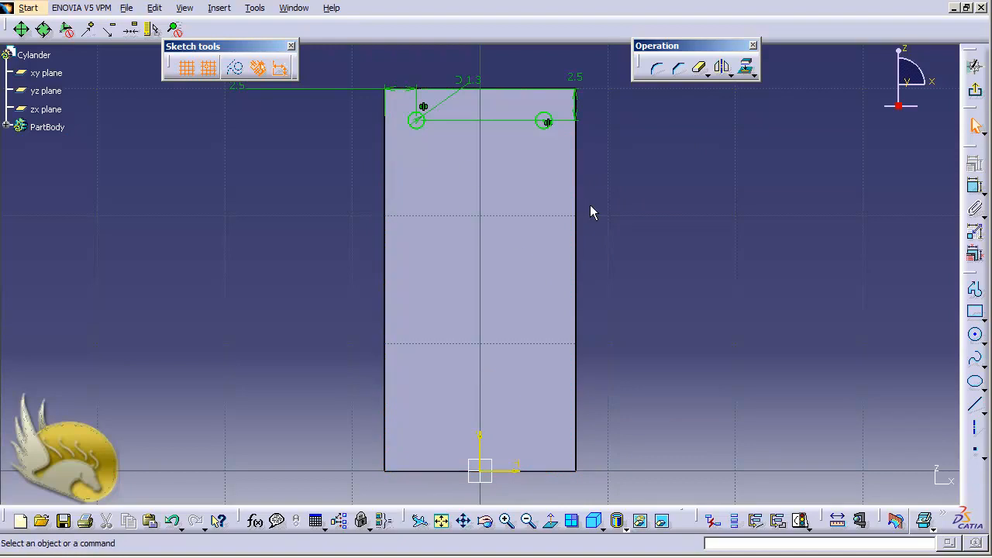
Draw a horizontal axis line about 20 mm long across the face, about 10 mm above its lower edge.
{"action": "left_click", "coordinate": [972, 427]}
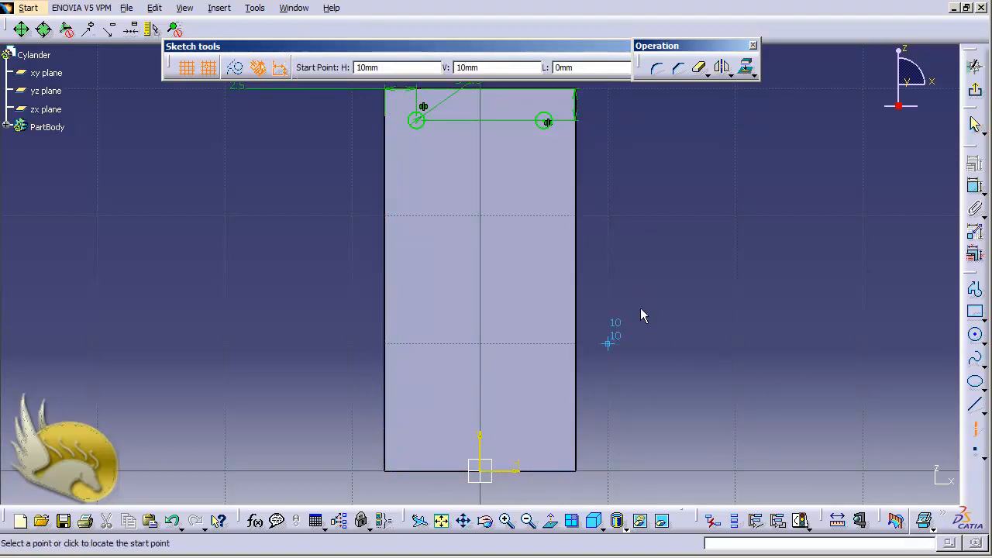
{"action": "left_click", "coordinate": [625, 341]}
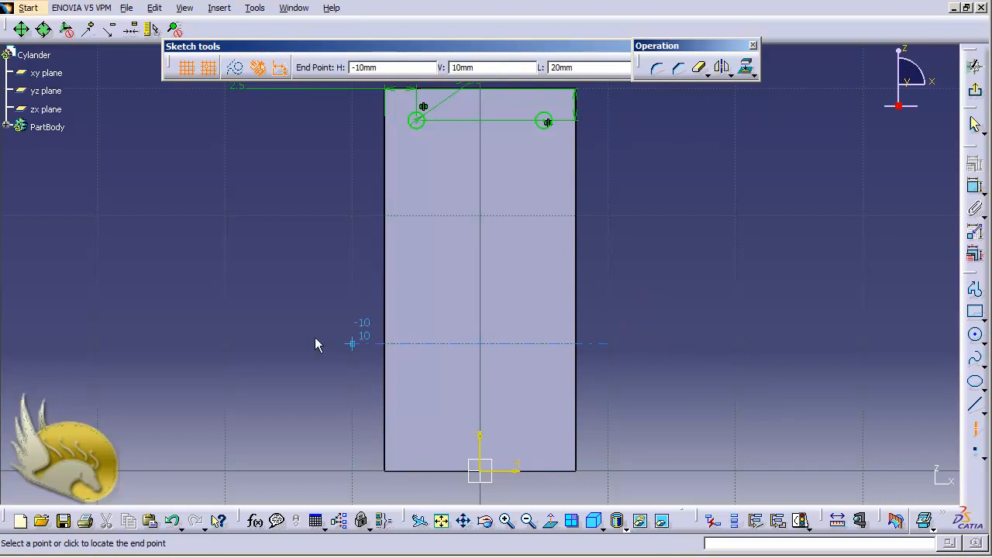
{"action": "left_click", "coordinate": [352, 344]}
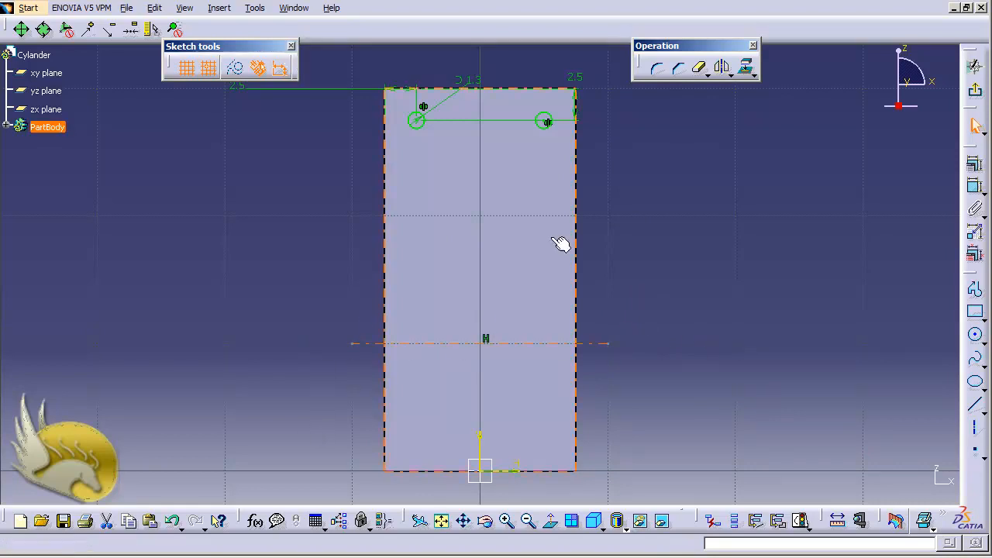
{"action": "left_click", "coordinate": [648, 263]}
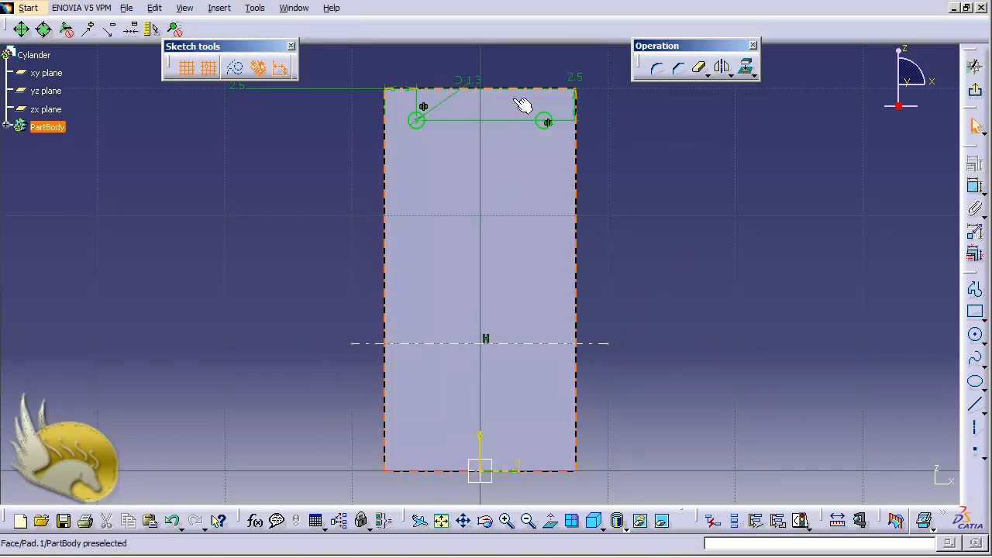
{"action": "left_click", "coordinate": [555, 472]}
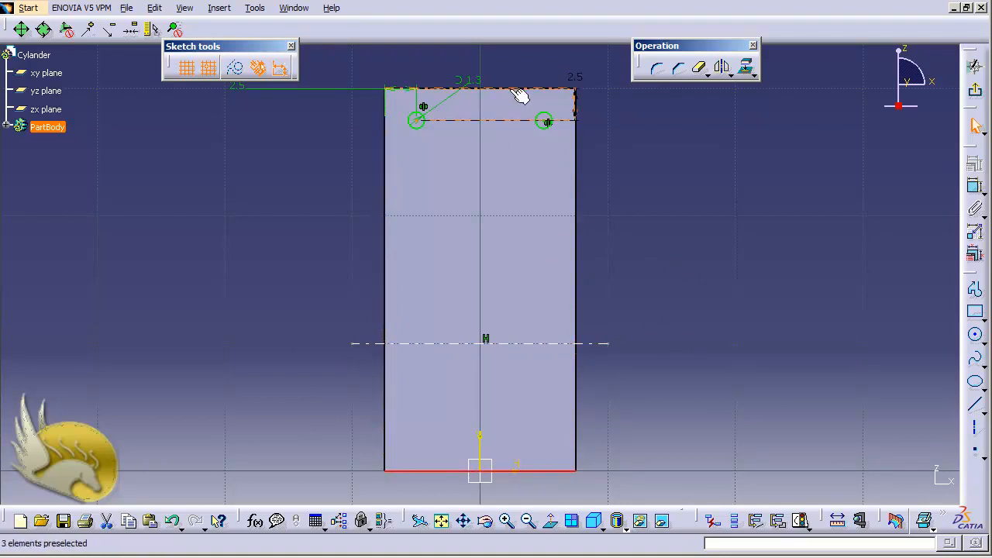
{"action": "left_click", "coordinate": [536, 344], "text": "ctrl"}
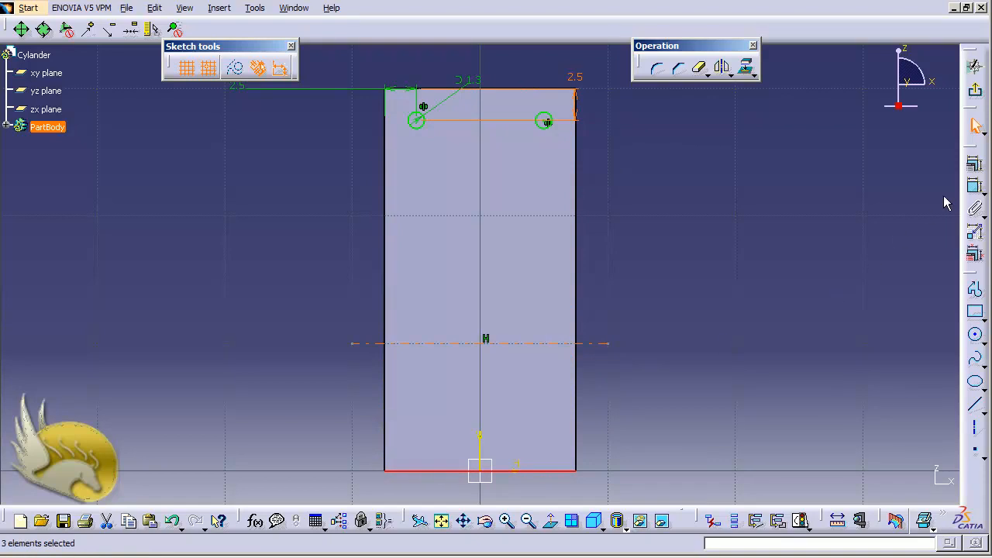
{"action": "left_click", "coordinate": [975, 164]}
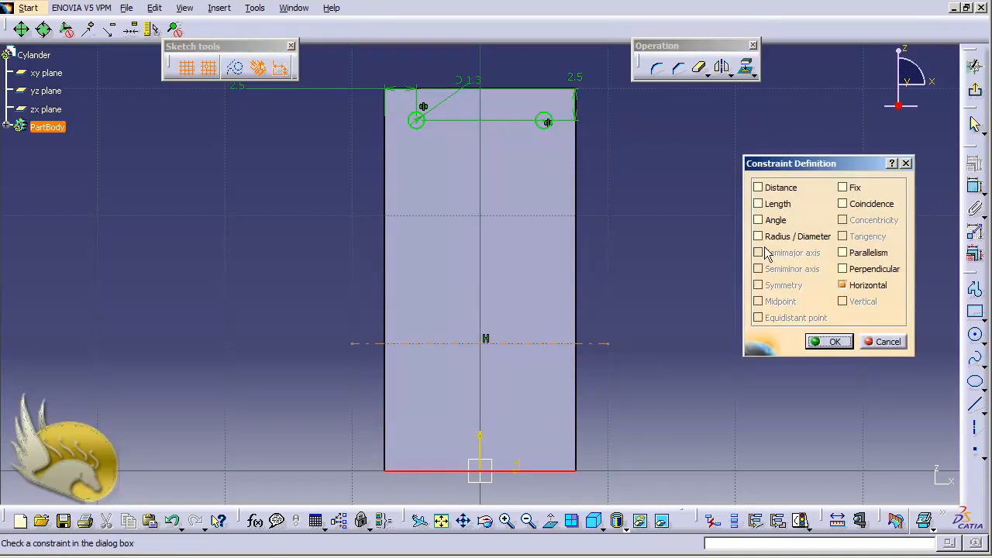
{"action": "left_click", "coordinate": [884, 342]}
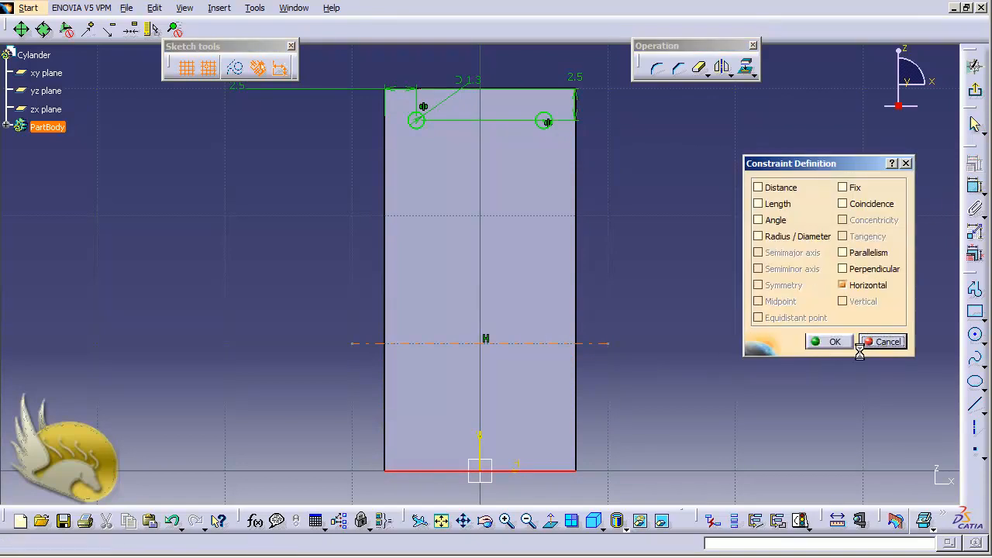
Move the vertical 2.5 mm dimension outside the face's left edge and make the horizontal axis line symmetric between the upper and lower edges.
{"action": "left_click_drag", "start_coordinate": [587, 109], "coordinate": [316, 98]}
{"action": "left_click", "coordinate": [717, 171]}
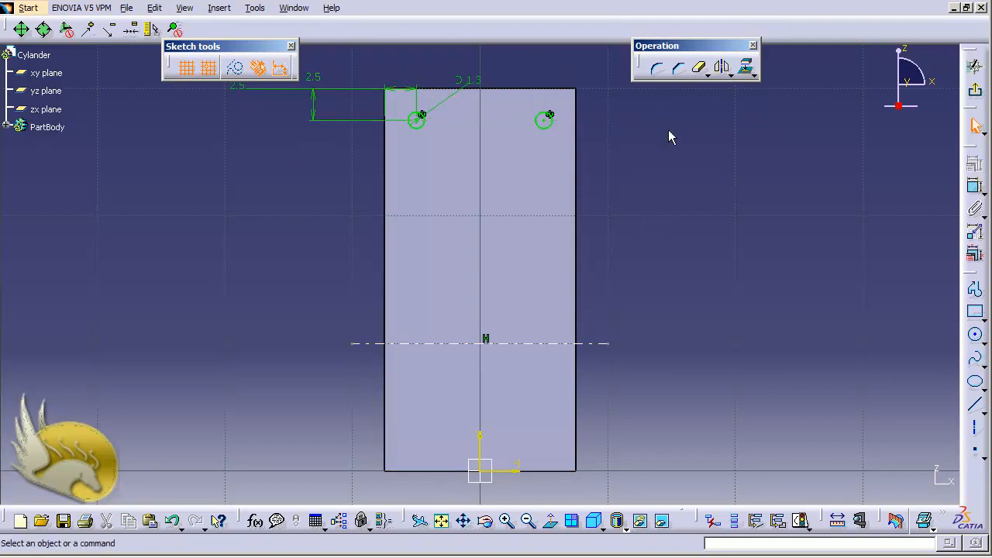
{"action": "left_click", "coordinate": [540, 97]}
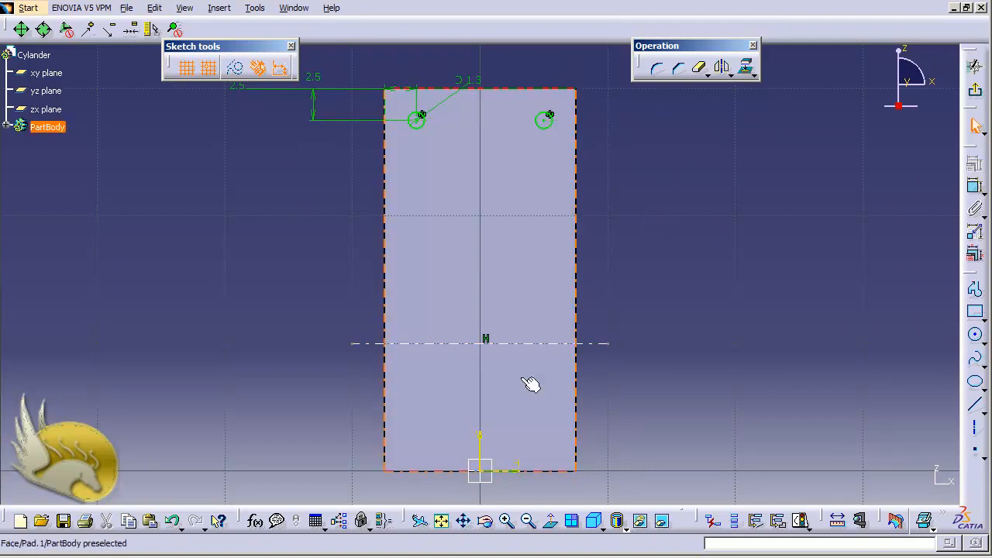
{"action": "left_click", "coordinate": [551, 471], "text": "ctrl"}
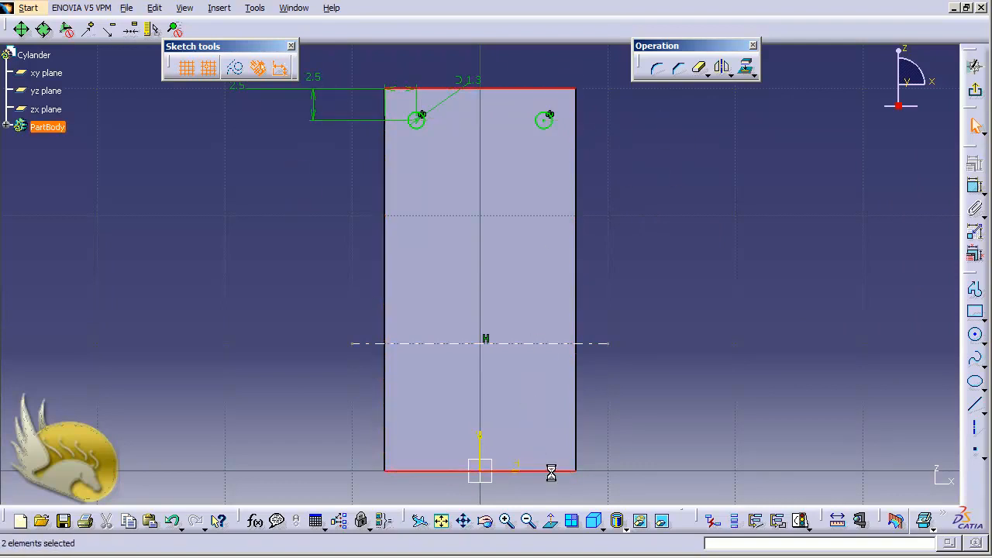
{"action": "left_click", "coordinate": [547, 344], "text": "ctrl"}
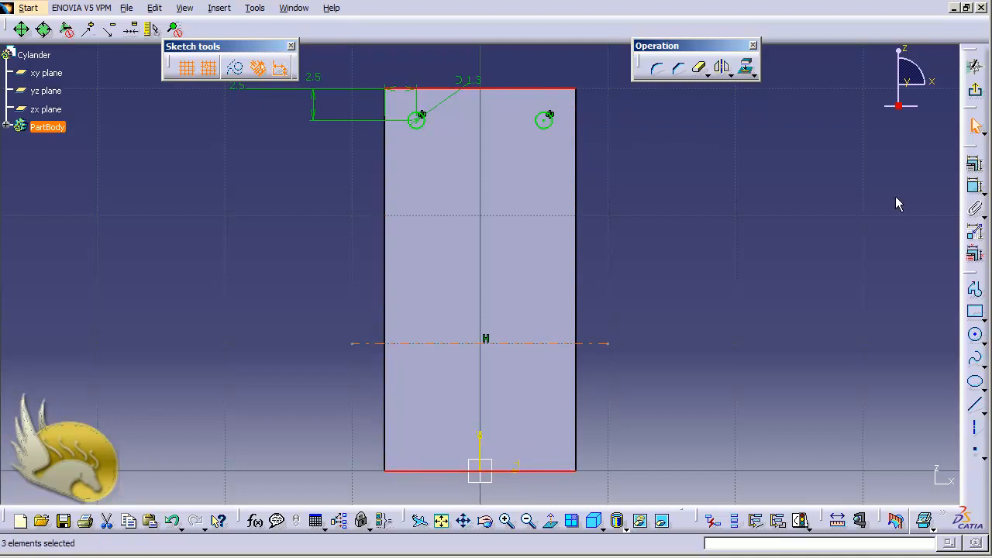
{"action": "left_click", "coordinate": [975, 163]}
{"action": "left_click", "coordinate": [775, 285]}
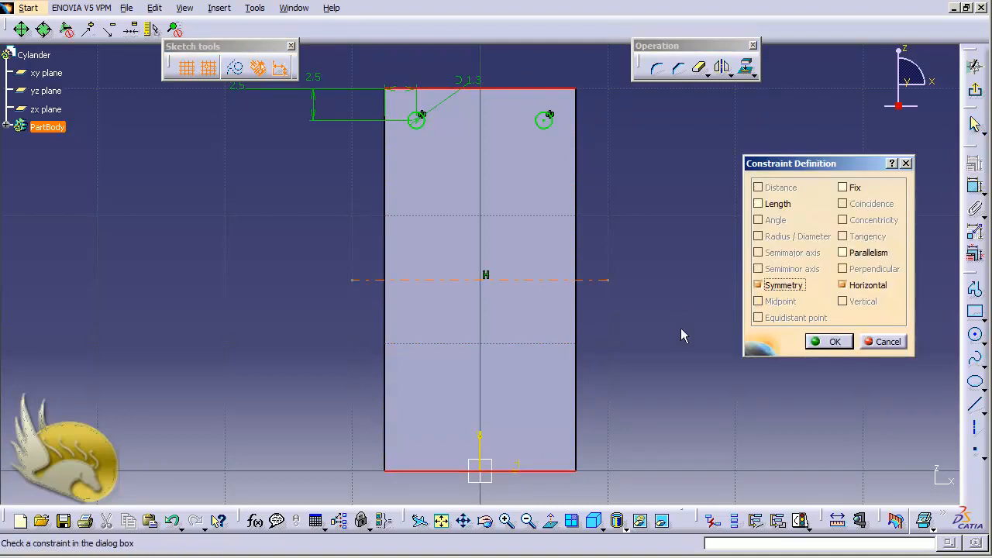
{"action": "left_click", "coordinate": [820, 342]}
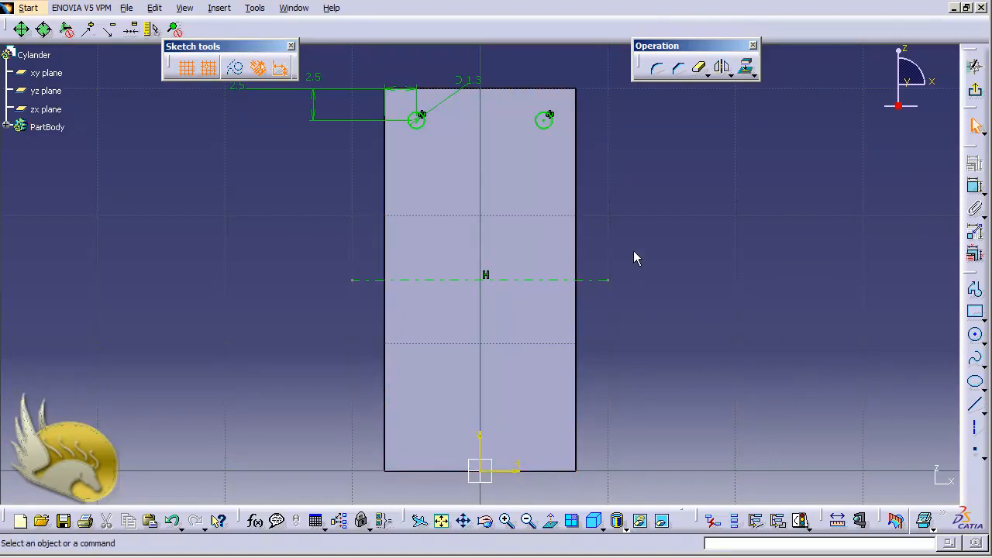
Mirror both upper 1.3 mm circles about the horizontal axis line and exit the sketch.
{"action": "left_click", "coordinate": [548, 124]}
{"action": "left_click", "coordinate": [416, 124], "text": "ctrl"}
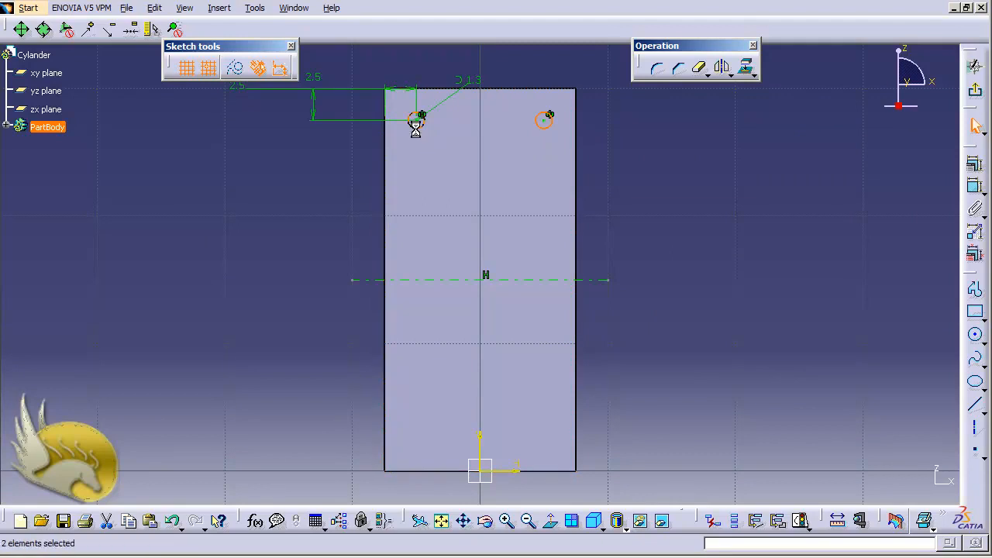
{"action": "left_click", "coordinate": [722, 67]}
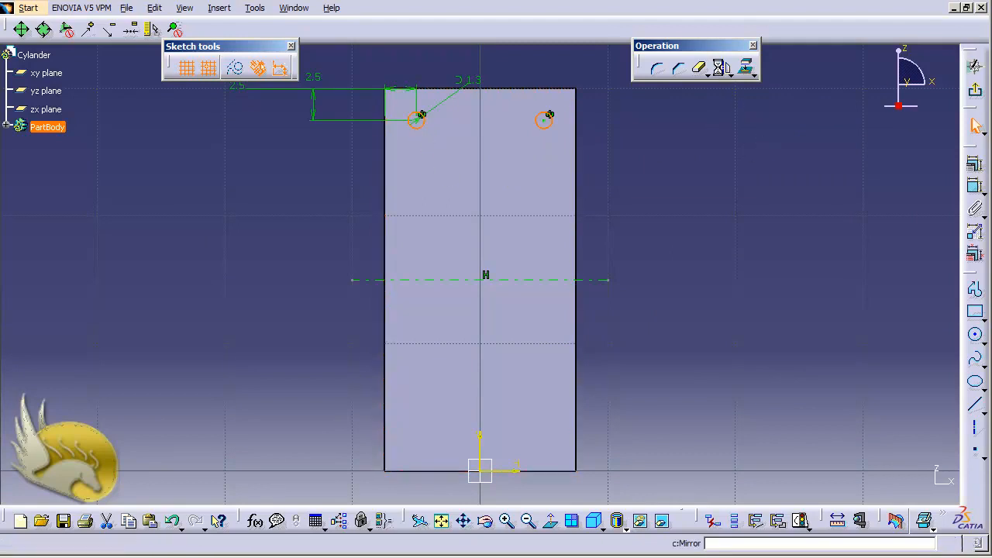
{"action": "left_click", "coordinate": [595, 280]}
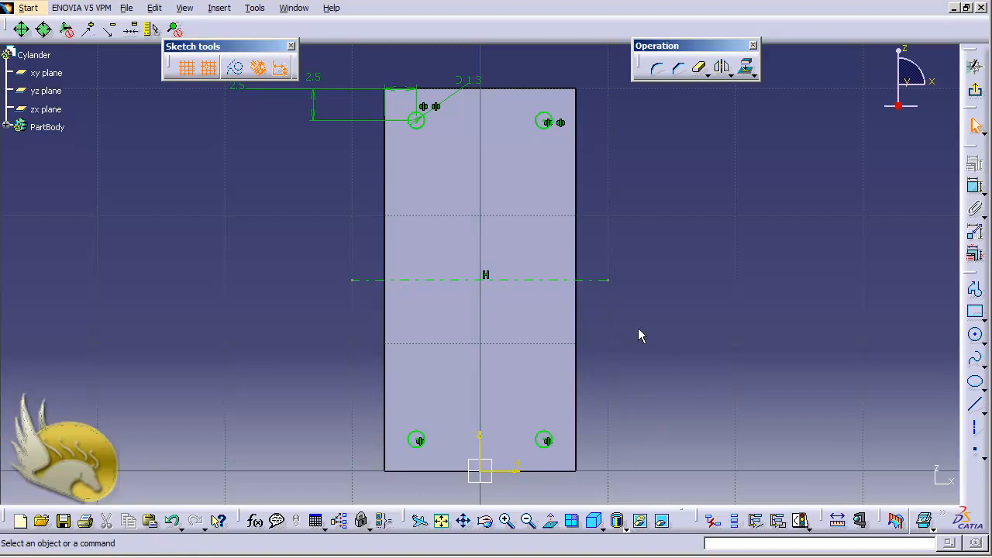
{"action": "left_click", "coordinate": [975, 90]}
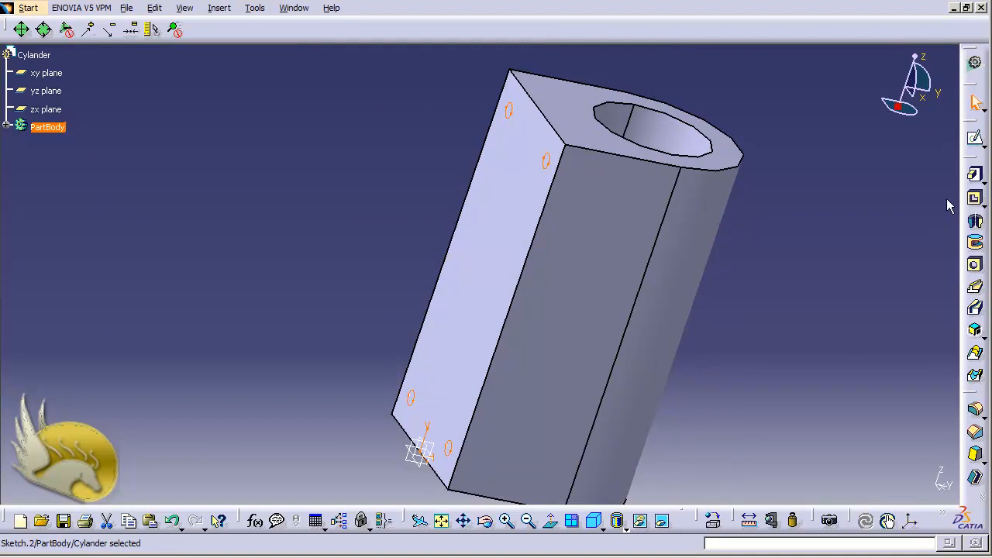
Cut the four-circle sketch into the flat face as a pocket with a depth of 5 mm.
{"action": "left_click", "coordinate": [975, 198]}
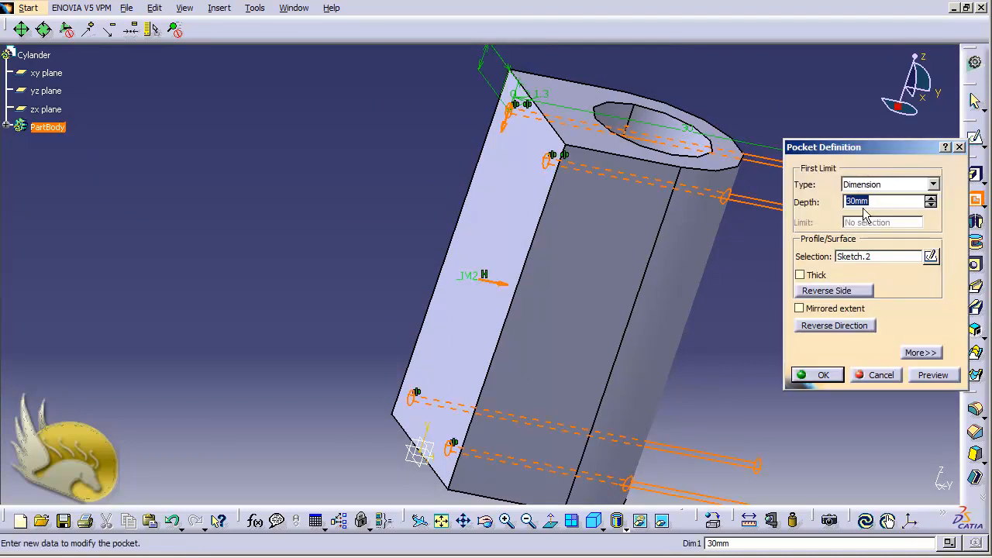
{"action": "type", "text": "5"}
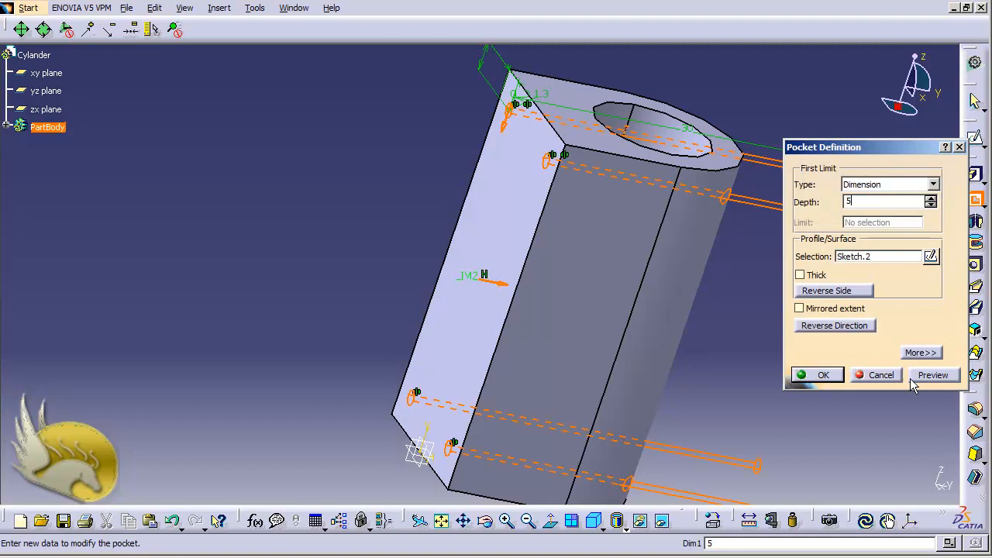
{"action": "left_click", "coordinate": [820, 375]}
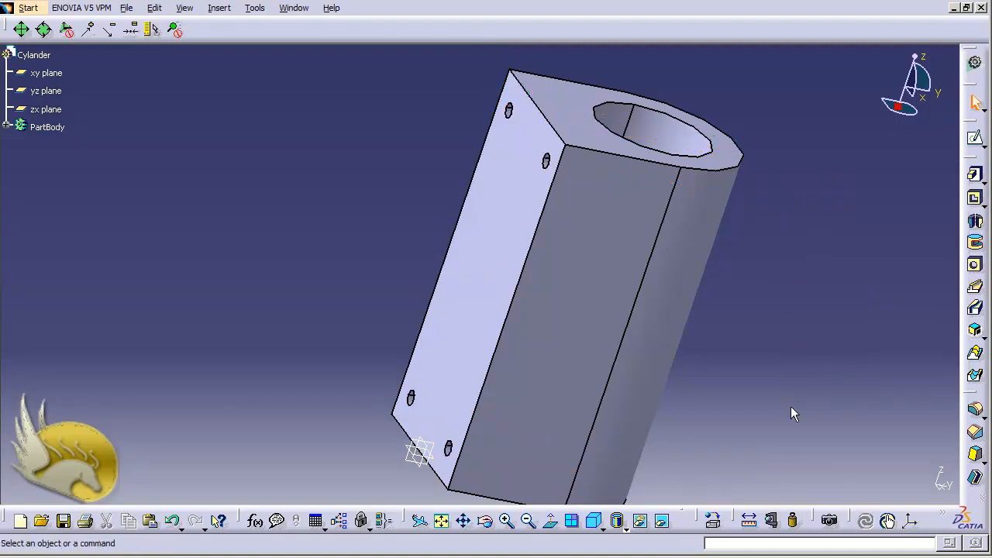
Save the part as Cylander.CATPart in the Fixture folder and close it.
{"action": "key", "text": "ctrl+s"}
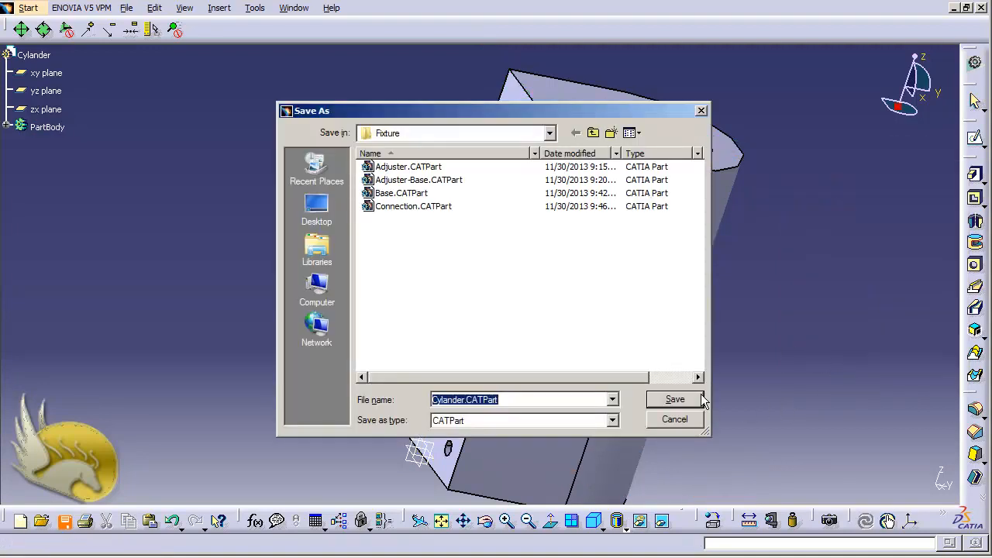
{"action": "left_click", "coordinate": [676, 399]}
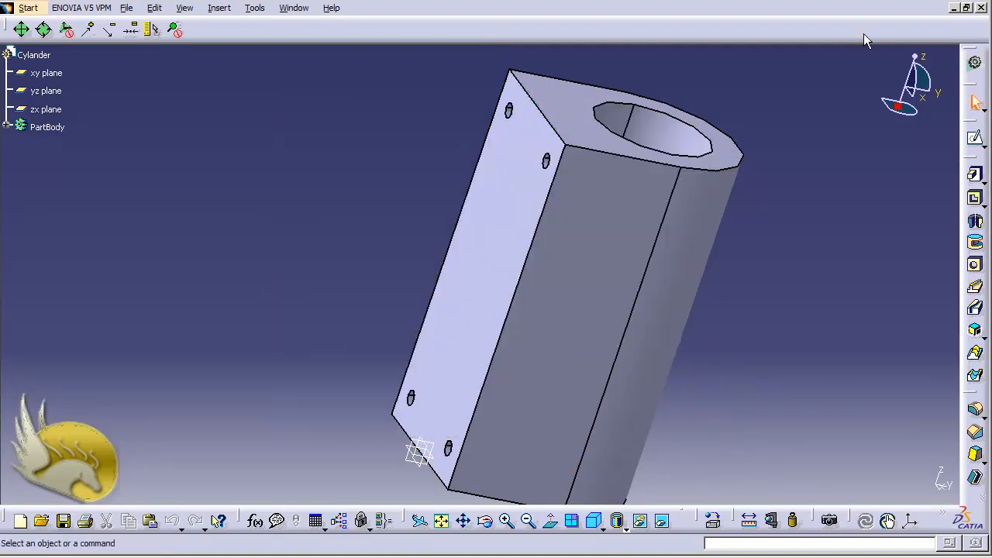
{"action": "left_click", "coordinate": [982, 7]}
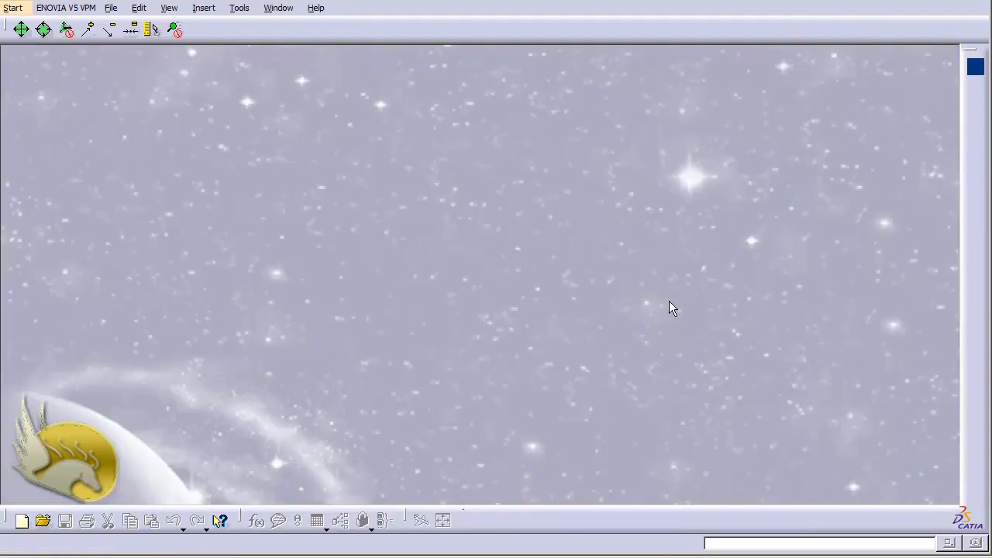
Create a new part named Handle and open a sketch on its xy plane.
{"action": "left_click", "coordinate": [11, 7]}
{"action": "mouse_move", "coordinate": [58, 48]}
{"action": "left_click", "coordinate": [242, 45]}
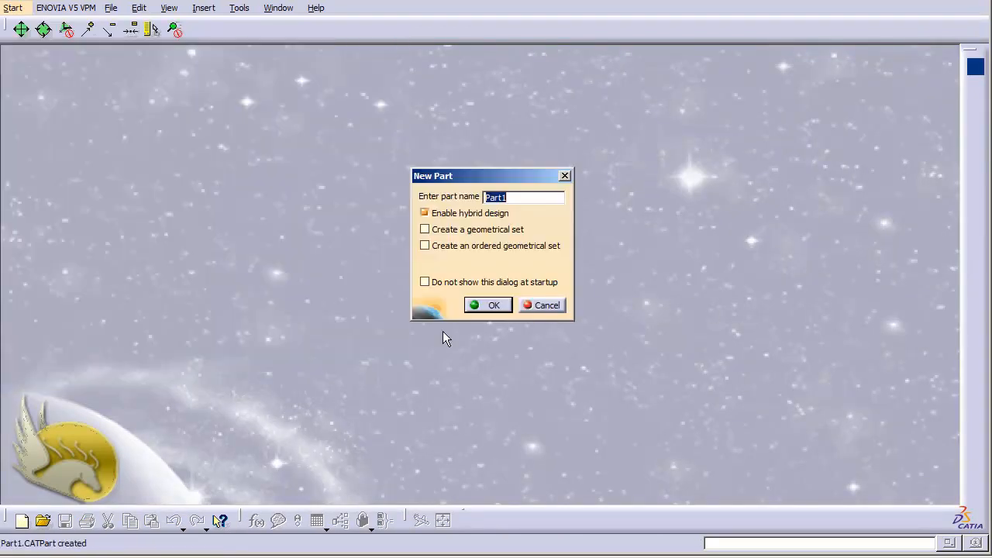
{"action": "type", "text": "Handle"}
{"action": "key", "text": "Return"}
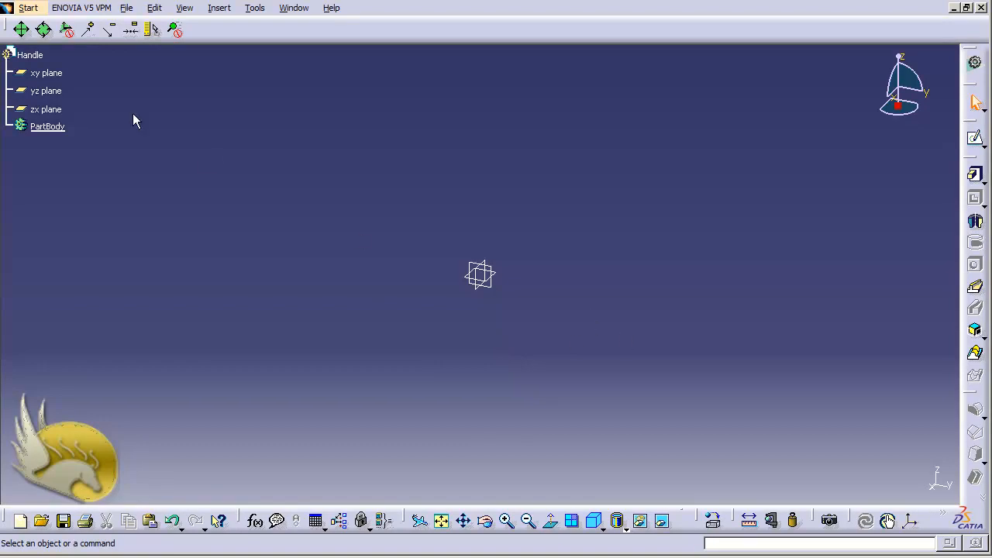
{"action": "left_click", "coordinate": [56, 74]}
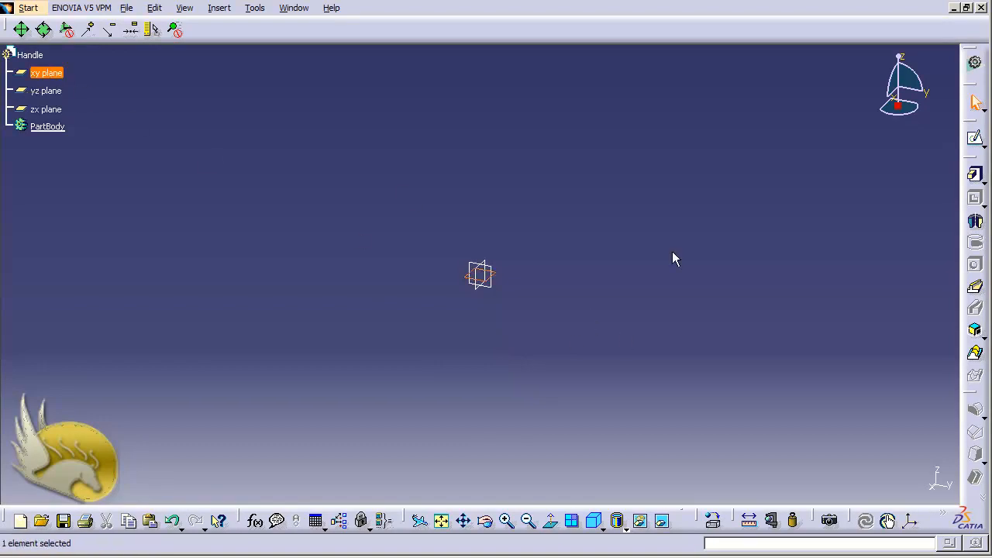
{"action": "left_click", "coordinate": [976, 138]}
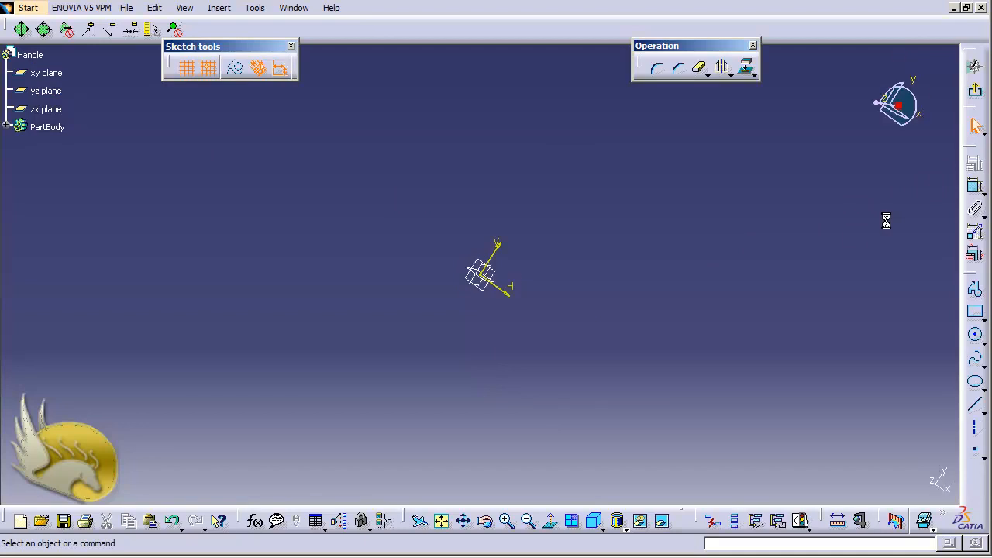
{"action": "left_click", "coordinate": [975, 312]}
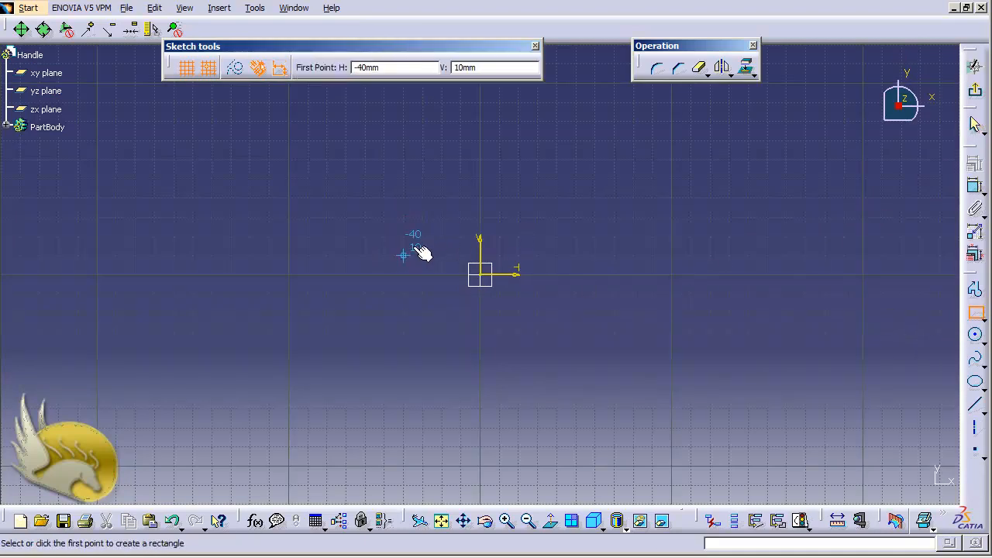
{"action": "left_click", "coordinate": [411, 253]}
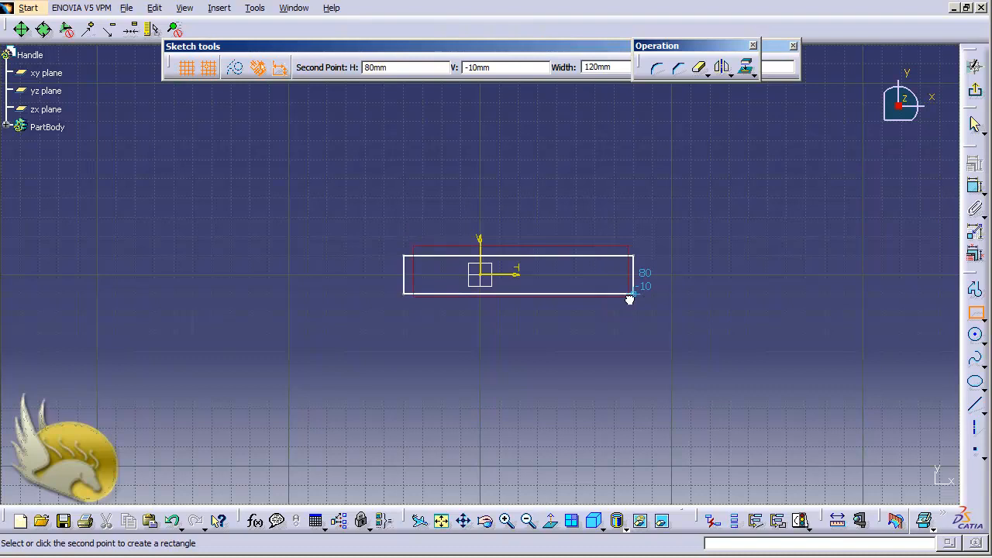
{"action": "scroll", "coordinate": [629, 297], "scroll_direction": "up", "scroll_amount": 8}
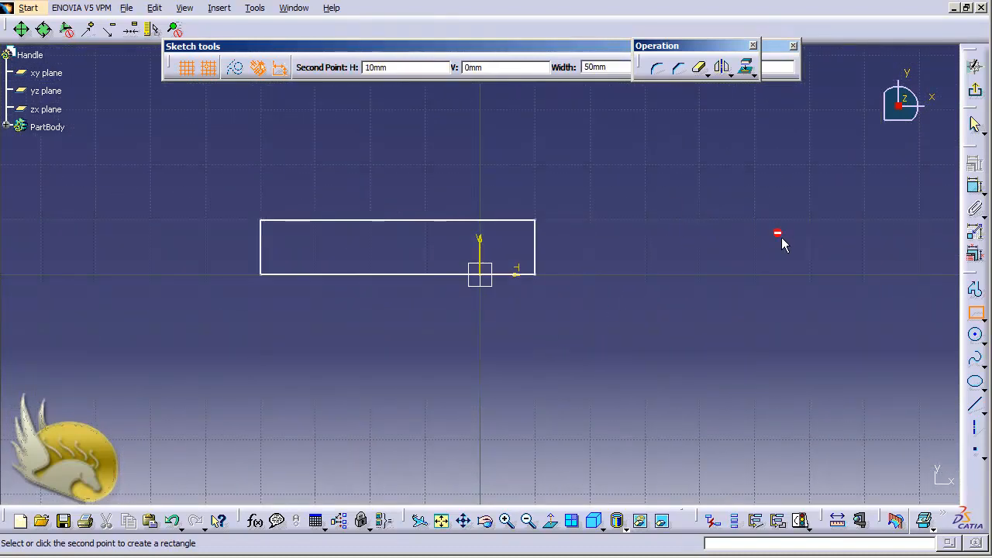
{"action": "left_click", "coordinate": [970, 190]}
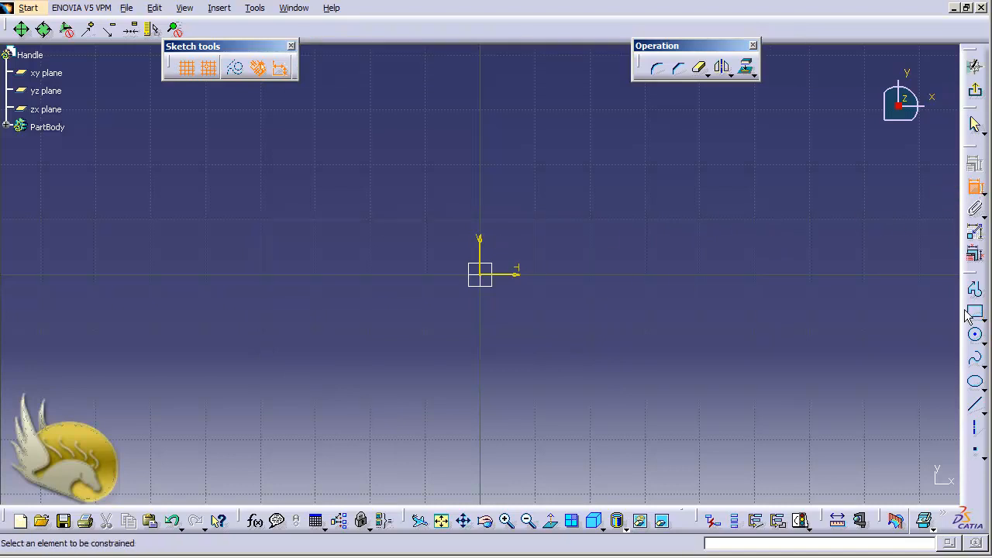
Draw a rectangle about 70 mm wide and 20 mm high around the sketch origin.
{"action": "left_click", "coordinate": [974, 312]}
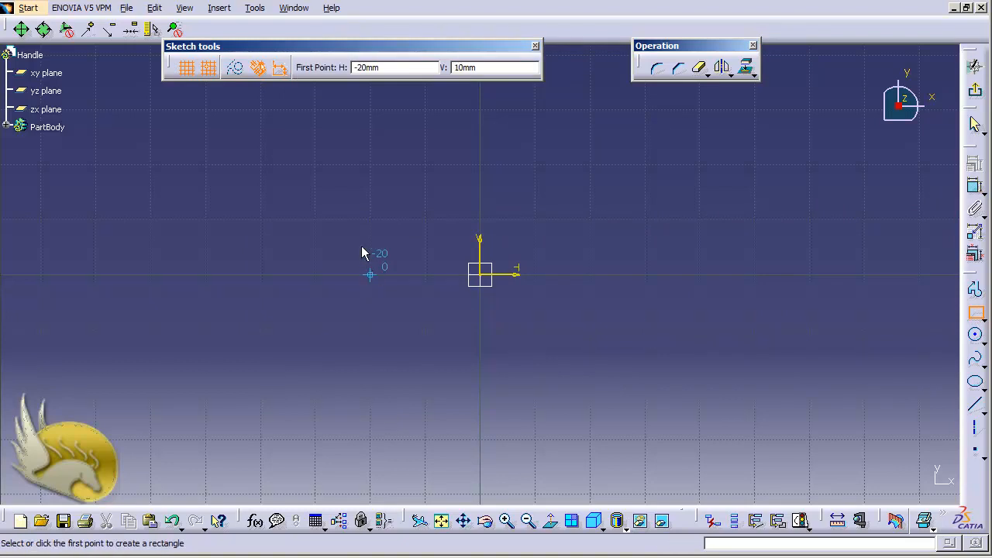
{"action": "left_click", "coordinate": [315, 221]}
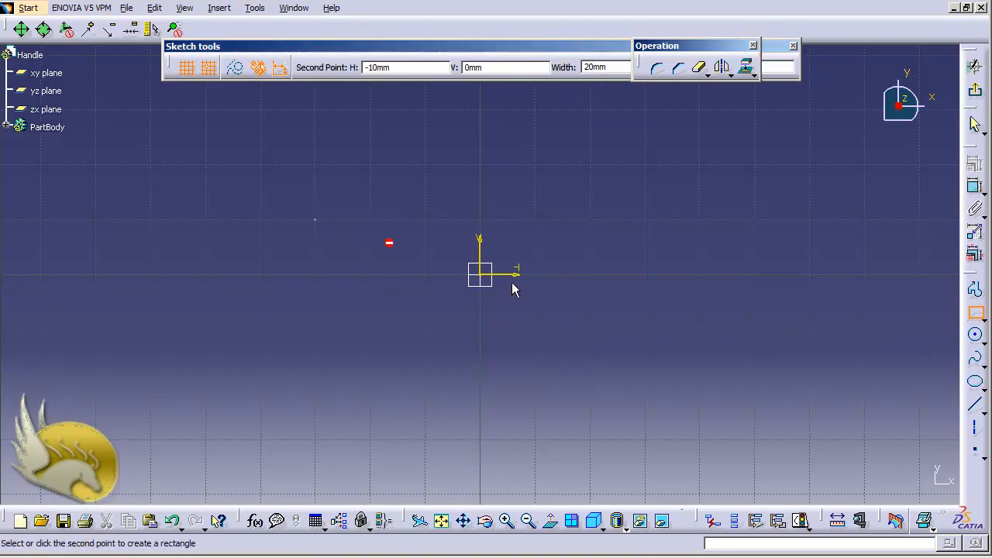
{"action": "left_click", "coordinate": [701, 329]}
Dimension the rectangle's upper side and set its length to 25 mm.
{"action": "left_click", "coordinate": [974, 187]}
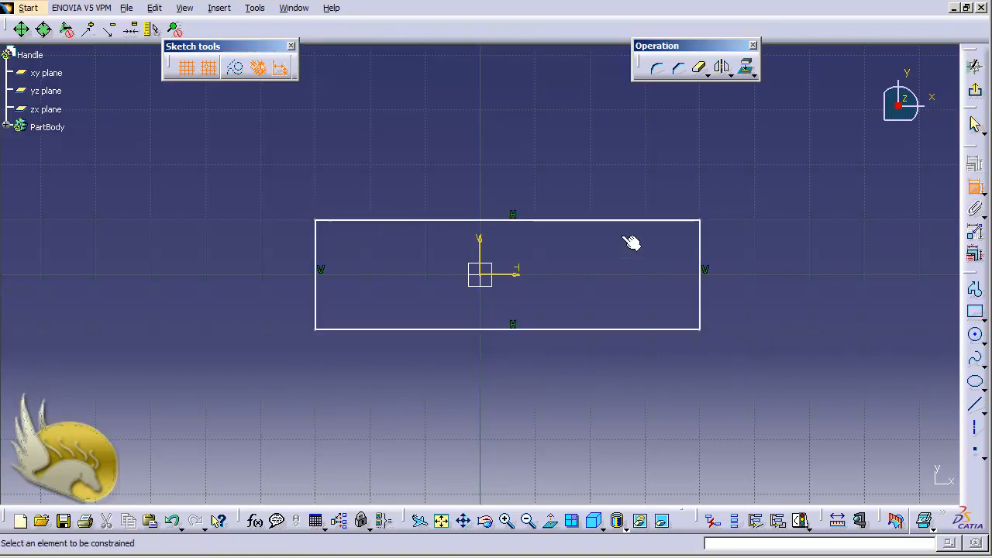
{"action": "left_click", "coordinate": [624, 221]}
{"action": "left_click", "coordinate": [609, 191]}
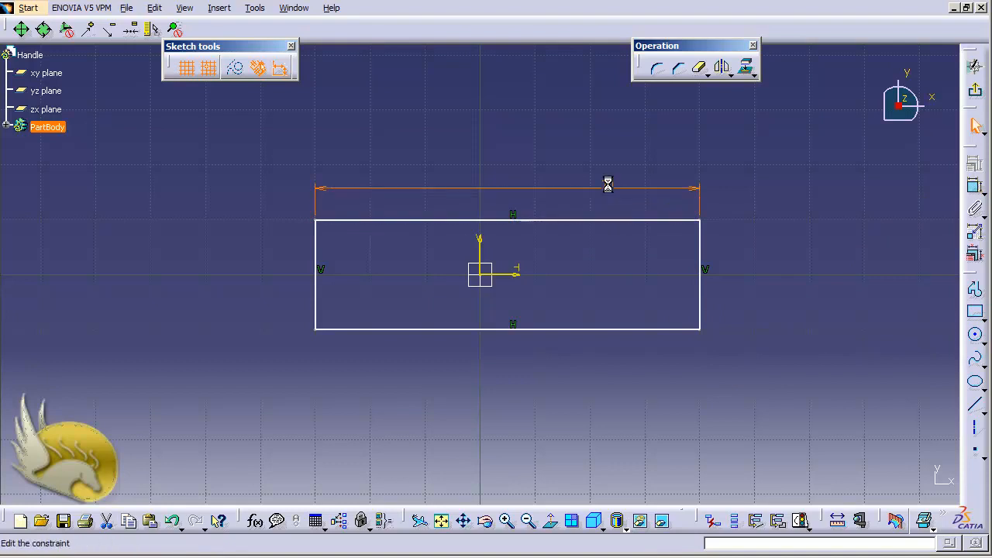
{"action": "double_click", "coordinate": [609, 186]}
{"action": "type", "text": "25mm"}
{"action": "key", "text": "Return"}
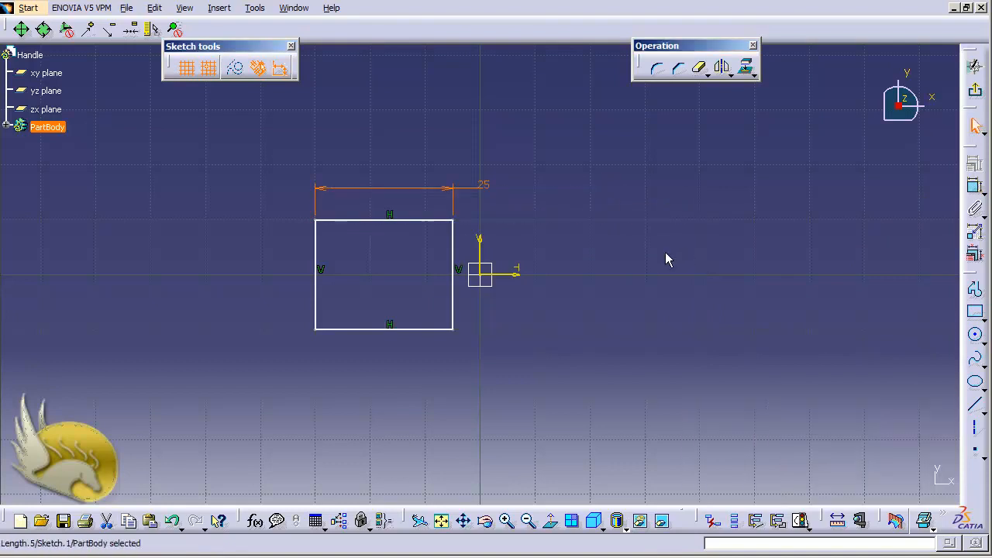
Dimension the rectangle's right side and set its height to 5 mm.
{"action": "left_click", "coordinate": [974, 186]}
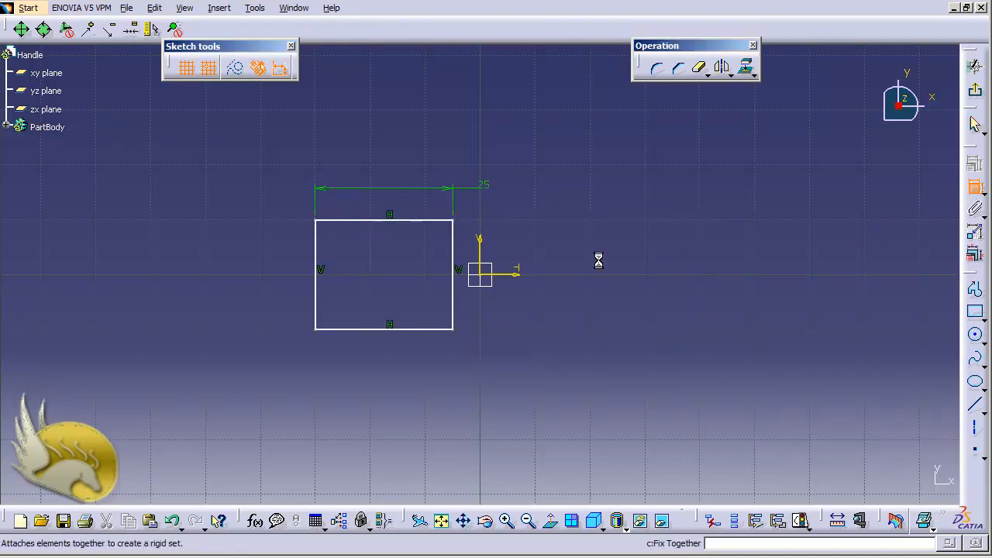
{"action": "left_click", "coordinate": [460, 267]}
{"action": "left_click", "coordinate": [468, 260]}
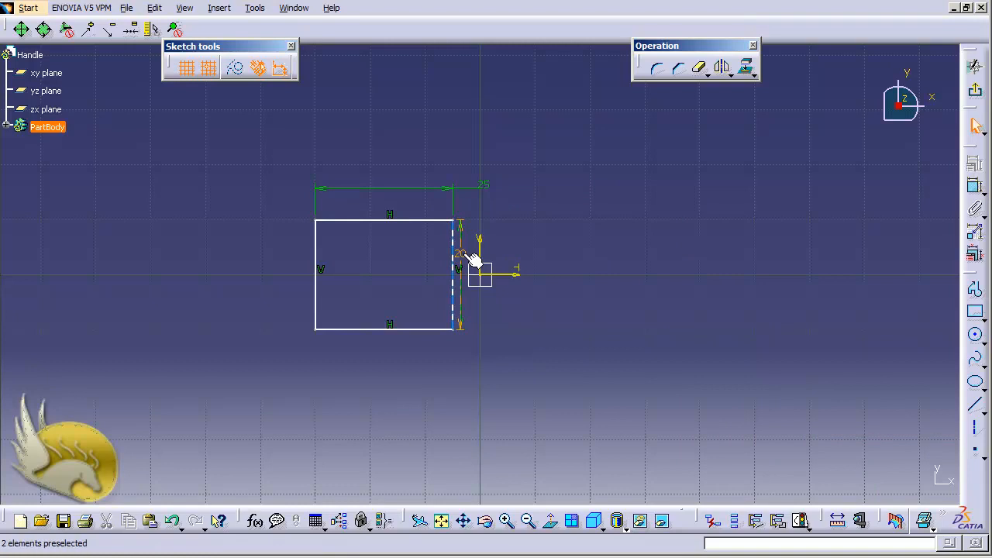
{"action": "double_click", "coordinate": [463, 255]}
{"action": "type", "text": "5"}
{"action": "key", "text": "Return"}
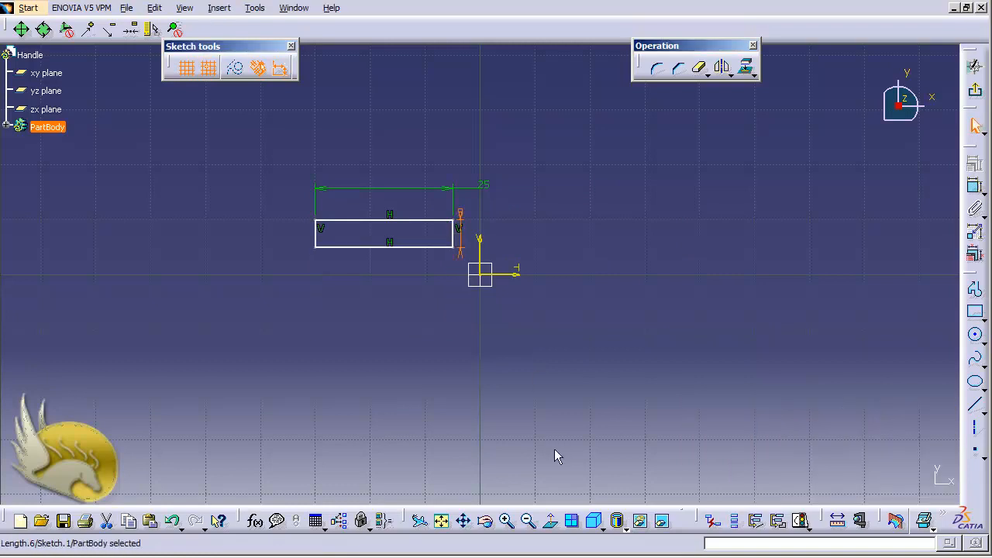
Constrain the rectangle's upper and lower sides to be symmetric about the sketch's horizontal axis.
{"action": "left_click", "coordinate": [377, 222]}
{"action": "left_click", "coordinate": [372, 248], "text": "ctrl"}
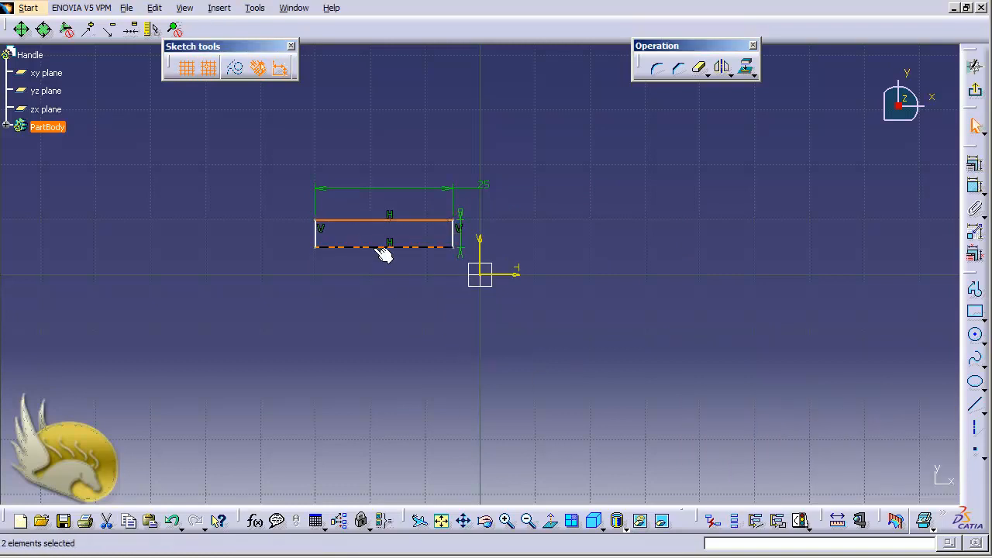
{"action": "left_click", "coordinate": [505, 274], "text": "ctrl"}
{"action": "left_click", "coordinate": [975, 165]}
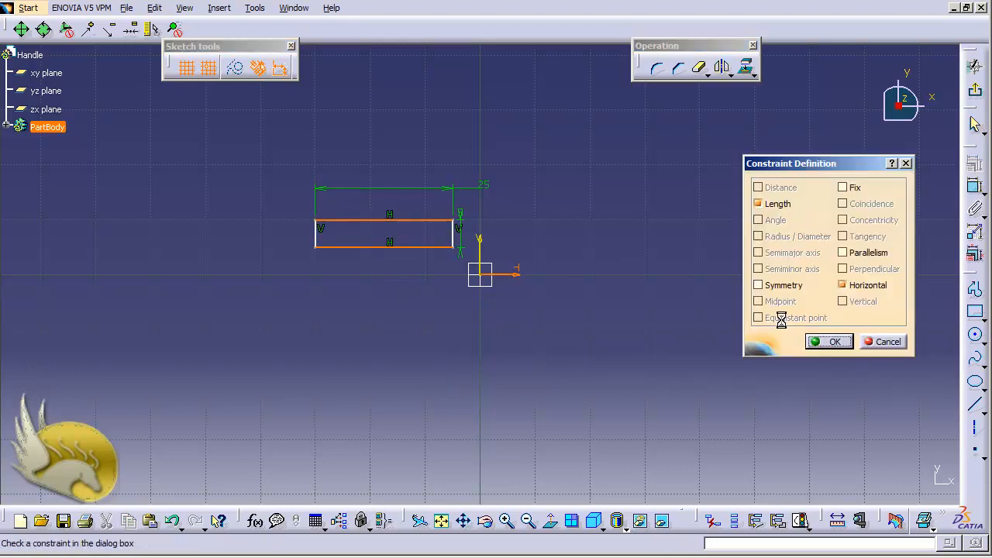
{"action": "left_click", "coordinate": [758, 285]}
{"action": "left_click", "coordinate": [817, 341]}
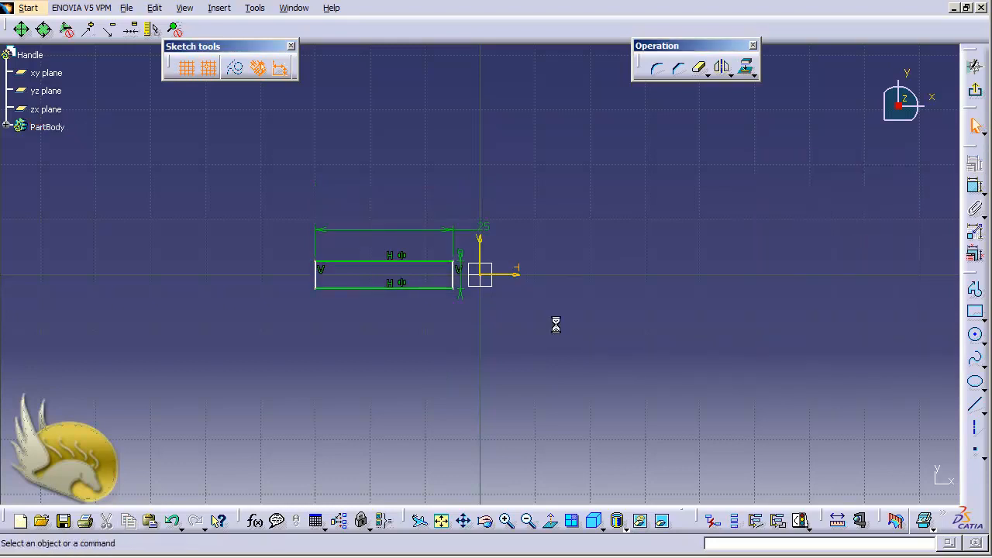
Constrain the rectangle's two vertical sides to be symmetric about the sketch's vertical axis.
{"action": "left_click", "coordinate": [315, 278]}
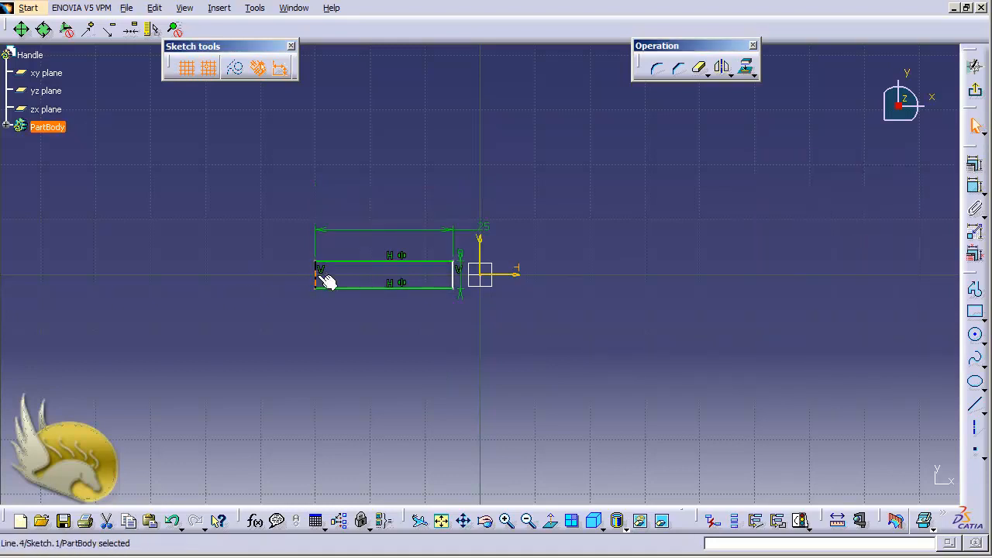
{"action": "left_click", "coordinate": [455, 281], "text": "ctrl"}
{"action": "left_click", "coordinate": [483, 257], "text": "ctrl"}
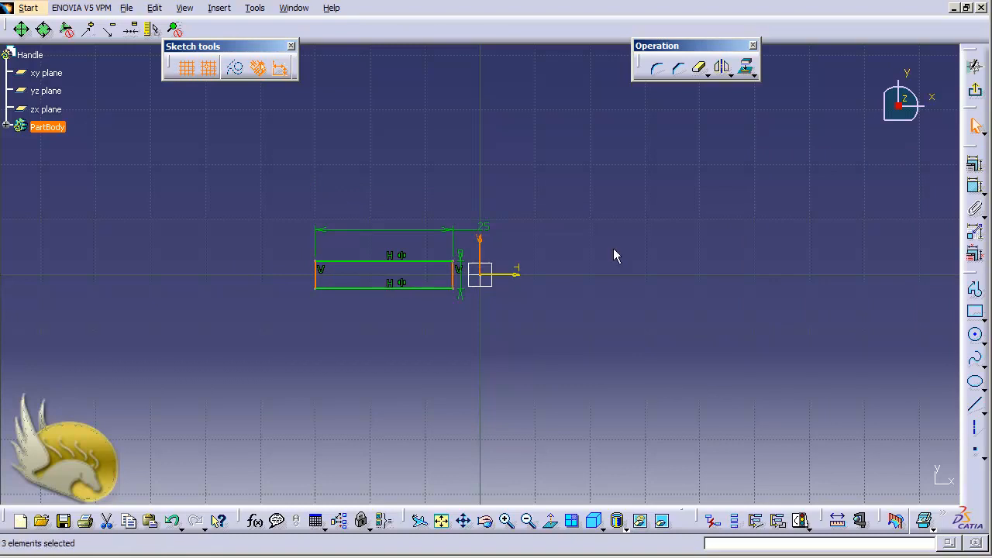
{"action": "left_click", "coordinate": [975, 164]}
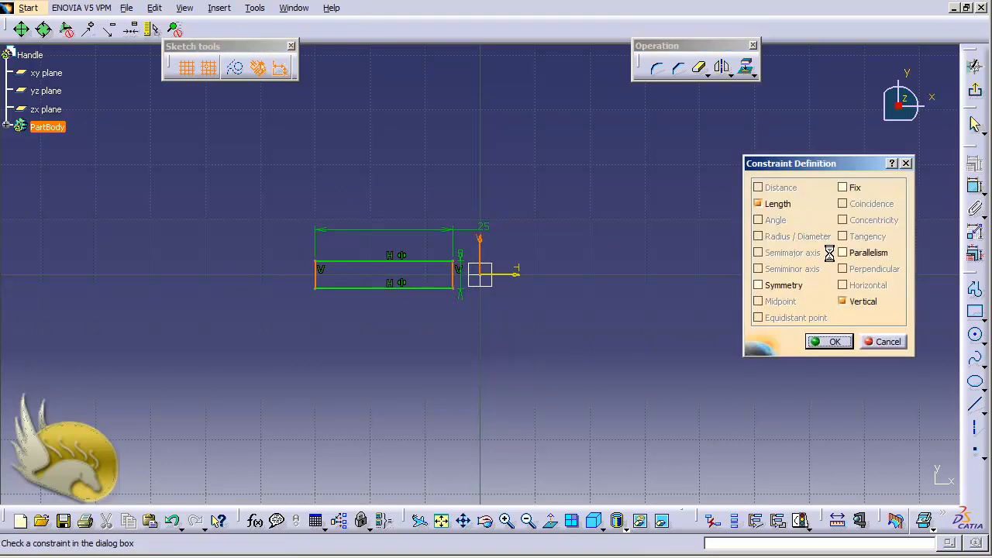
{"action": "left_click", "coordinate": [802, 285]}
{"action": "left_click", "coordinate": [816, 341]}
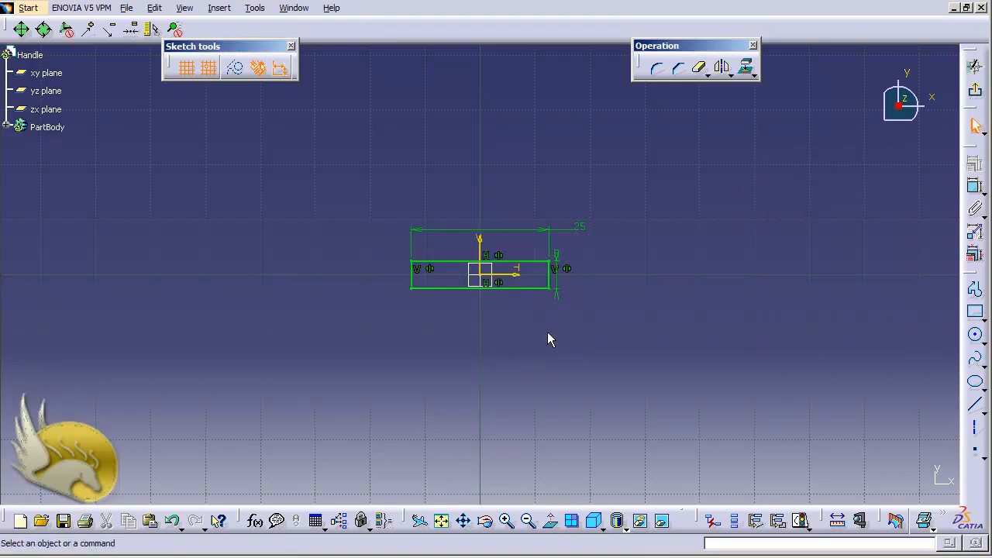
Draw a circle centred on the rectangle's upper right corner, dimension its diameter and set it to 2.5 mm.
{"action": "scroll", "coordinate": [548, 333], "scroll_direction": "up", "scroll_amount": 10}
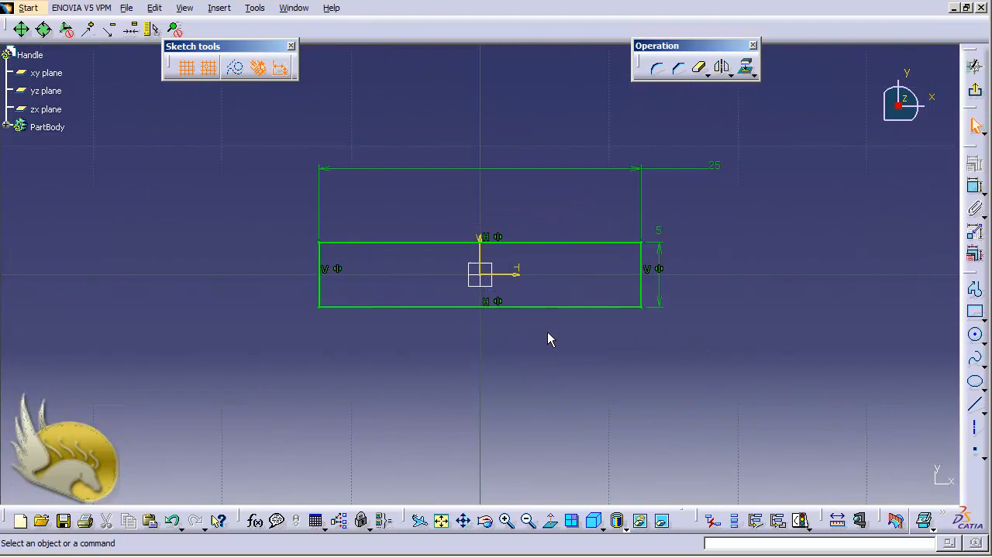
{"action": "scroll", "coordinate": [547, 339], "scroll_direction": "up", "scroll_amount": 2}
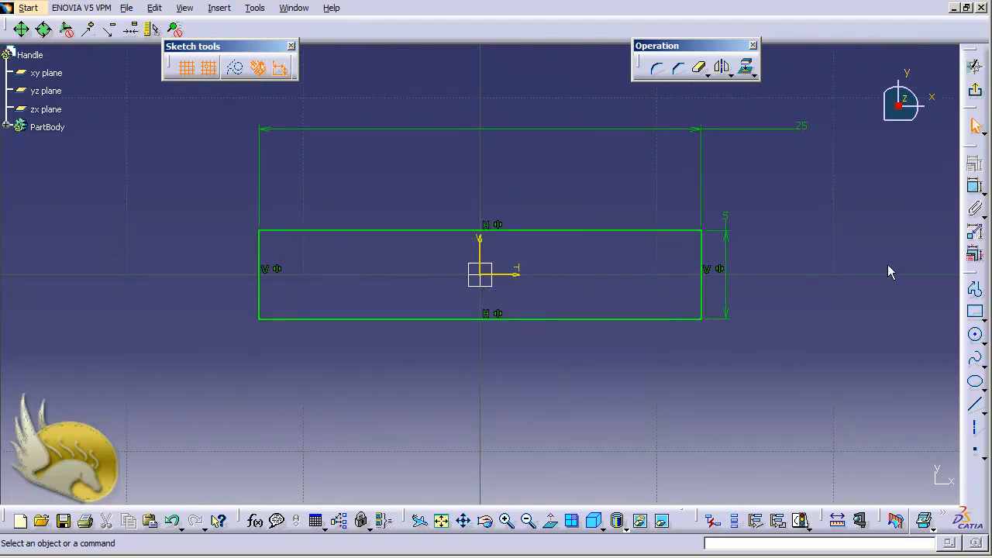
{"action": "left_click", "coordinate": [975, 334]}
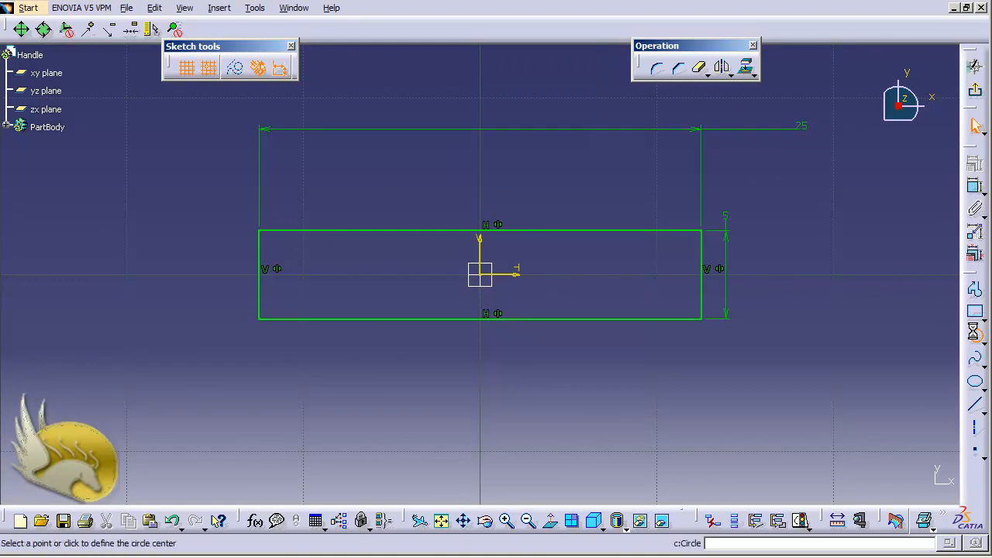
{"action": "left_click", "coordinate": [657, 273]}
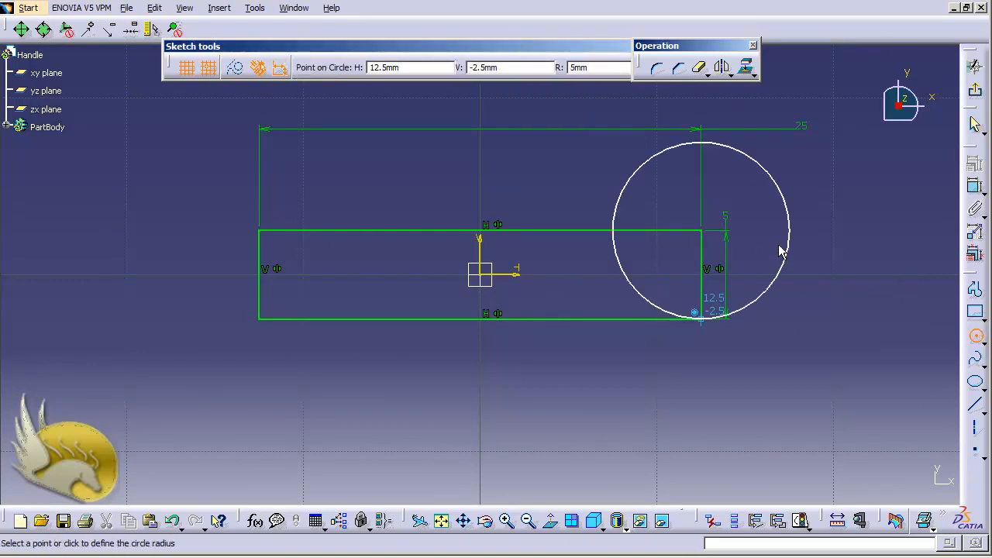
{"action": "left_click", "coordinate": [813, 314]}
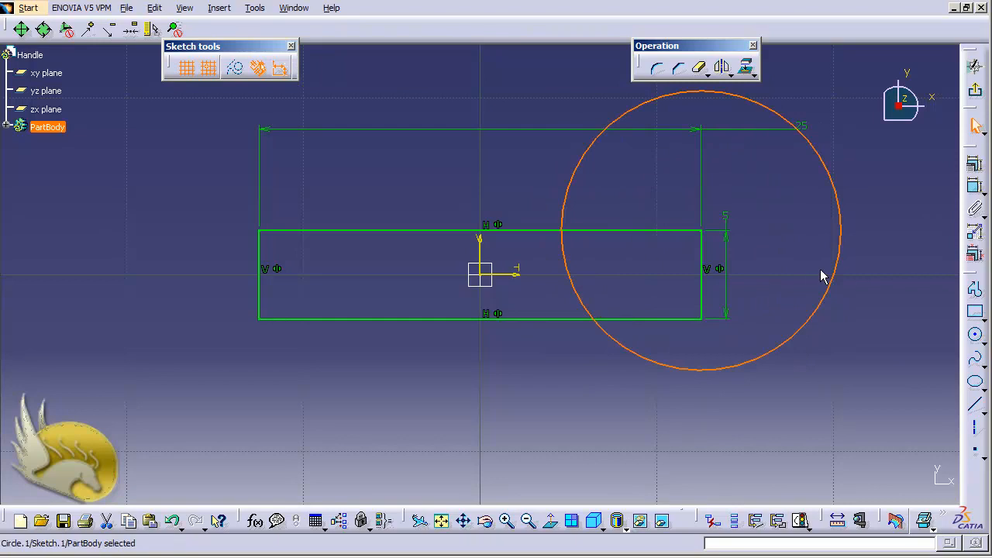
{"action": "left_click", "coordinate": [975, 186]}
{"action": "left_click", "coordinate": [888, 201]}
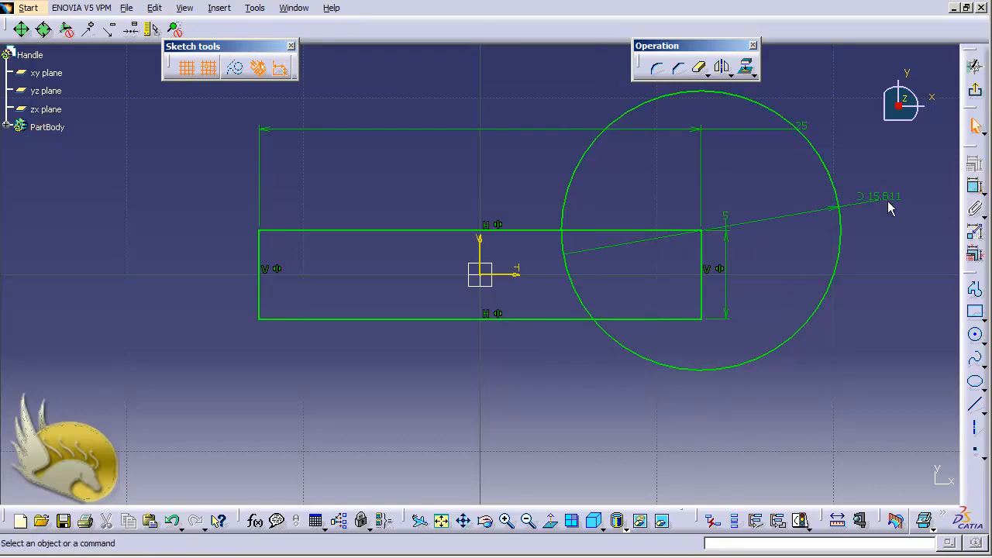
{"action": "double_click", "coordinate": [894, 200]}
{"action": "type", "text": "2.5"}
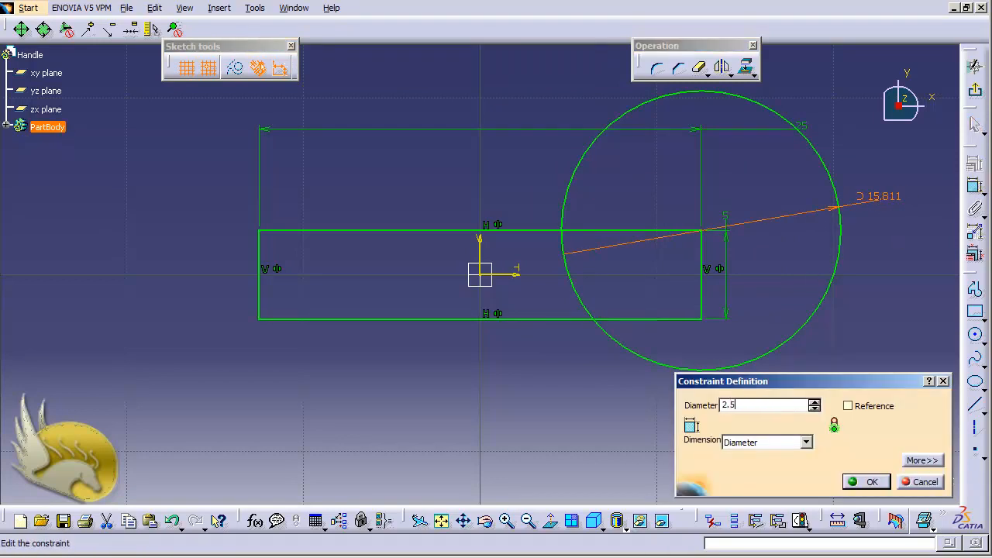
{"action": "key", "text": "Return"}
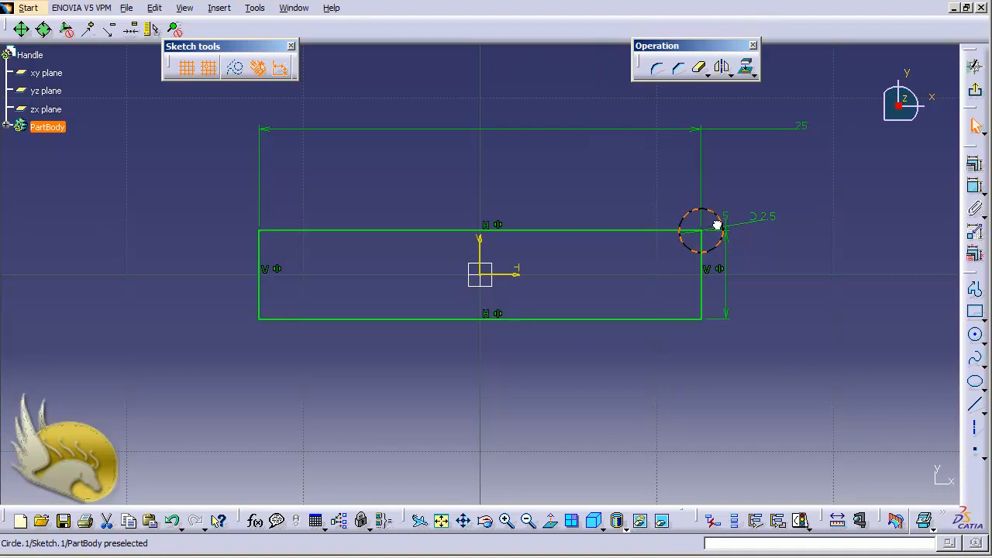
Undo the diameter dimension and the circle at the rectangle's corner.
{"action": "left_click", "coordinate": [719, 218]}
{"action": "left_click_drag", "start_coordinate": [735, 189], "coordinate": [827, 268]}
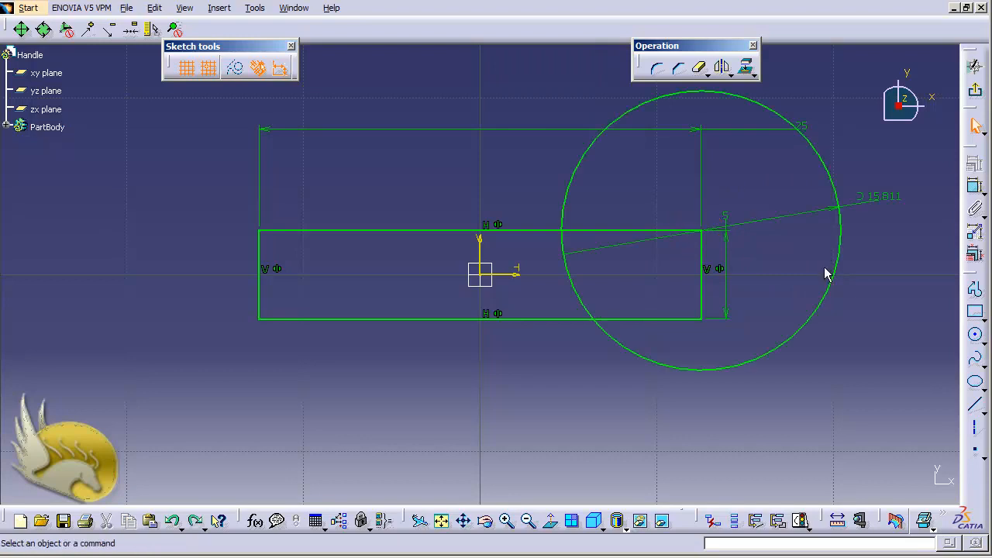
{"action": "key", "text": "Delete"}
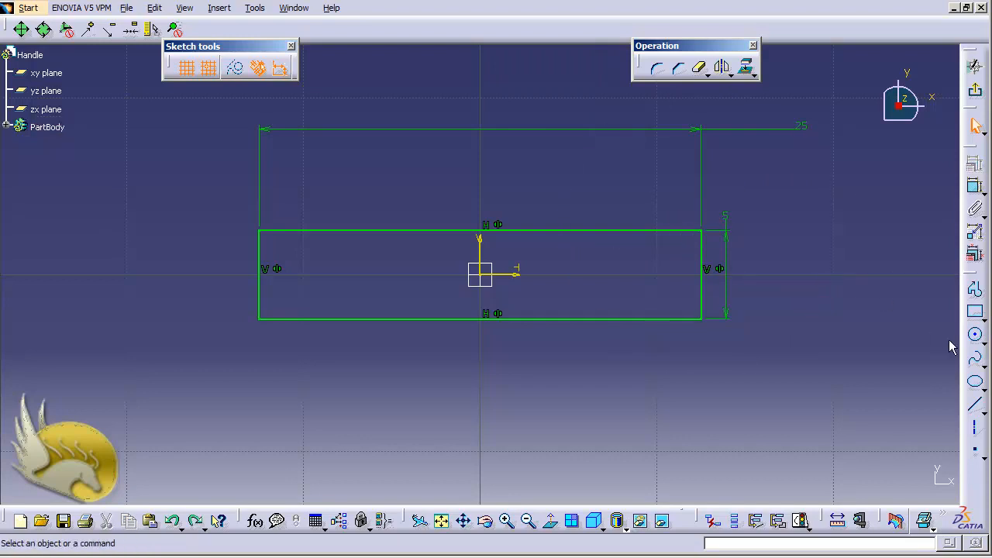
Draw a circle about 5 mm in diameter on the horizontal axis outside the rectangle, centred 20 mm from the origin.
{"action": "left_click", "coordinate": [976, 334]}
{"action": "left_click", "coordinate": [839, 277]}
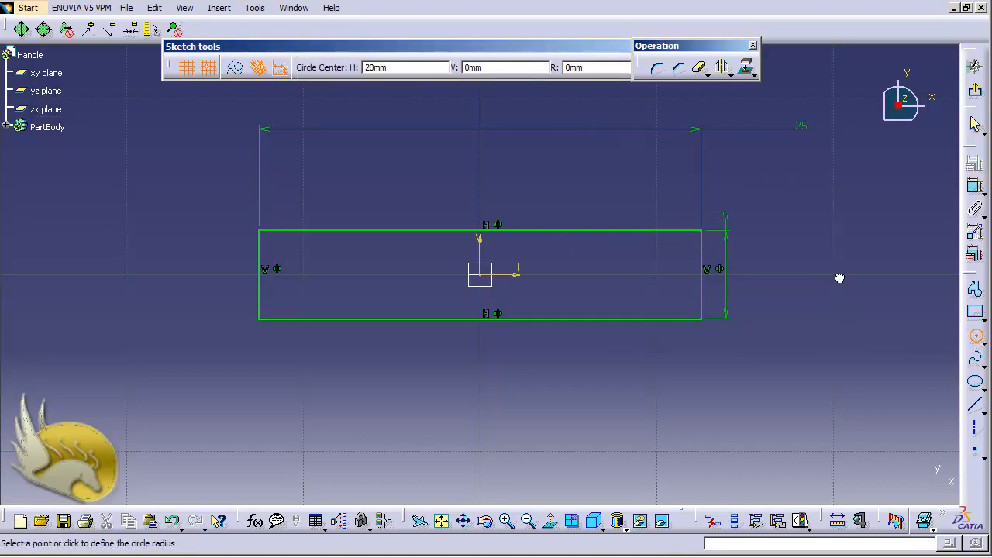
{"action": "left_click", "coordinate": [871, 319]}
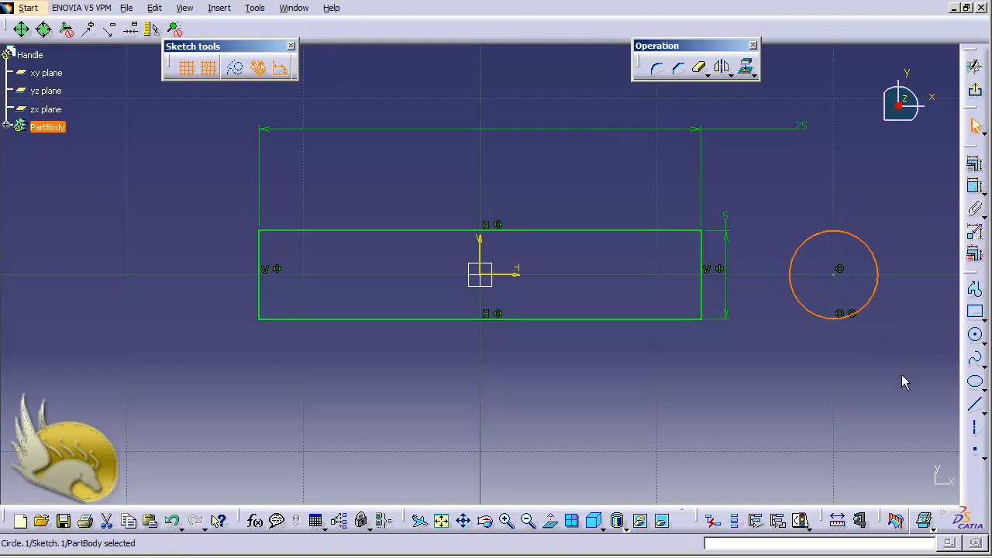
Delete the automatic coincidence constraints at the new circle's centre and at its lowest point.
{"action": "left_click", "coordinate": [840, 271]}
{"action": "key", "text": "Delete"}
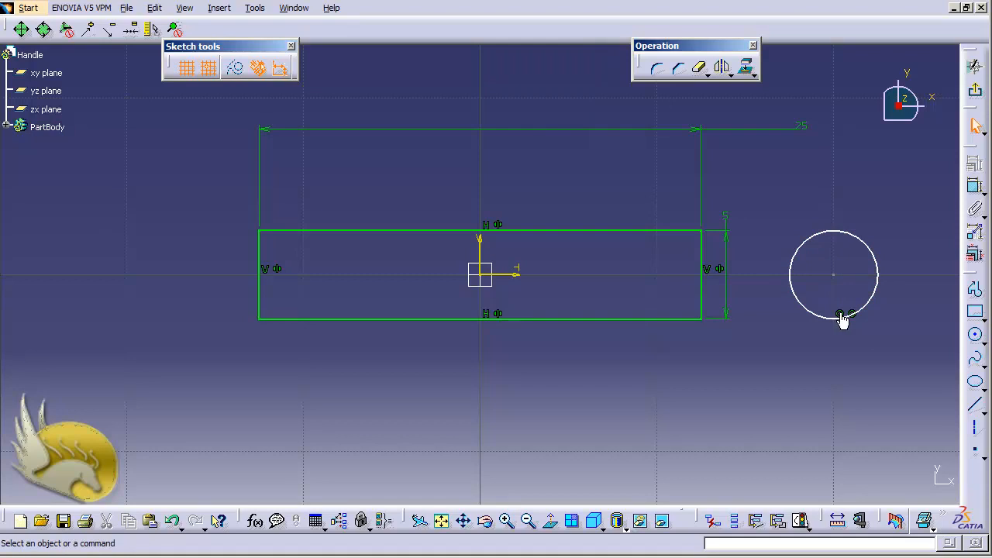
{"action": "left_click", "coordinate": [843, 319]}
{"action": "key", "text": "Delete"}
{"action": "left_click", "coordinate": [852, 315]}
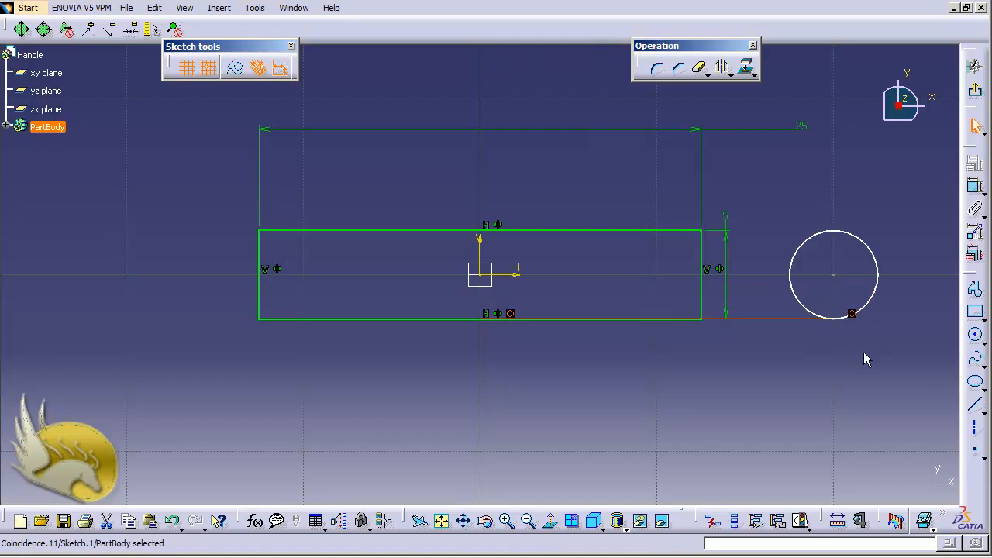
{"action": "key", "text": "Delete"}
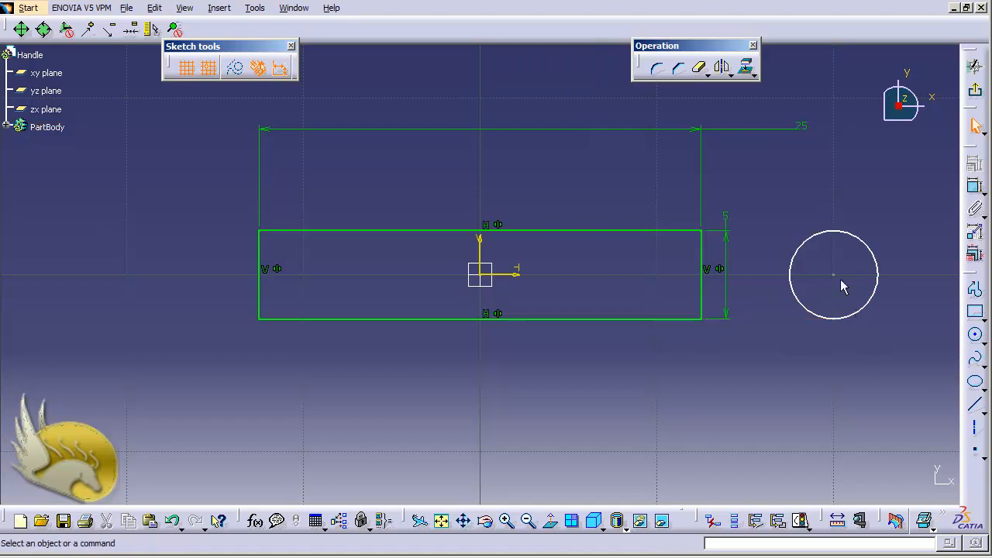
Dimension the circle's diameter and set it to 2.5 mm.
{"action": "left_click", "coordinate": [877, 255]}
{"action": "left_click", "coordinate": [976, 187]}
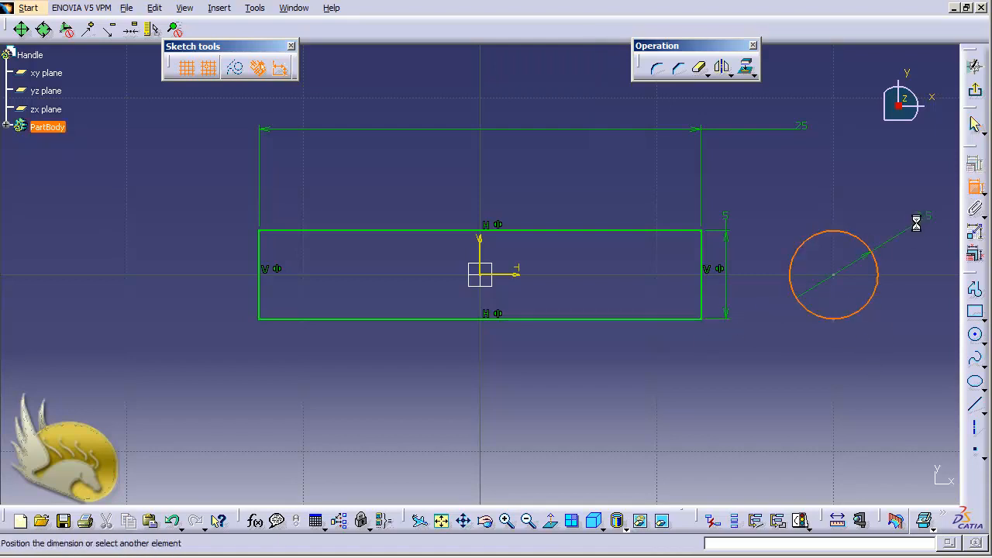
{"action": "left_click", "coordinate": [916, 224]}
{"action": "double_click", "coordinate": [911, 225]}
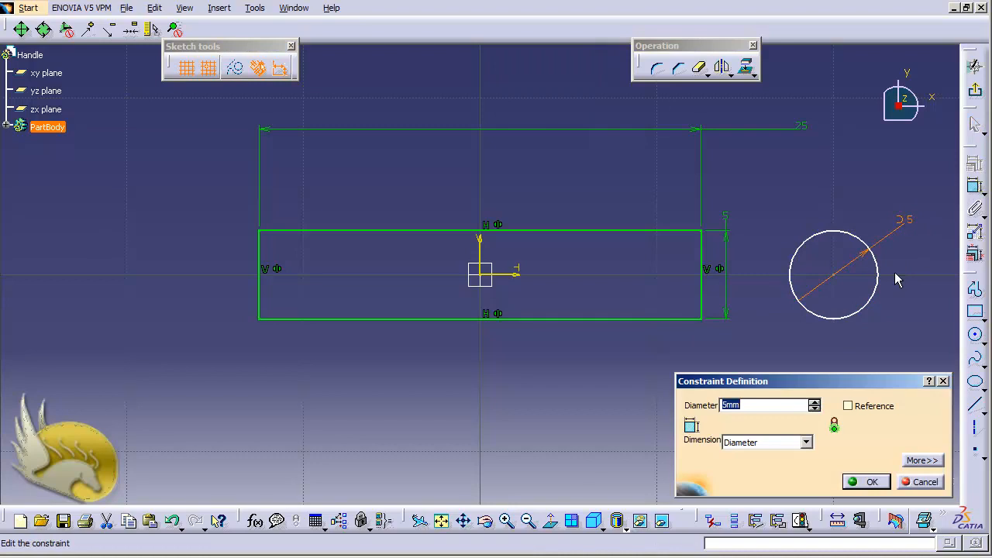
{"action": "type", "text": "2.5"}
{"action": "key", "text": "Return"}
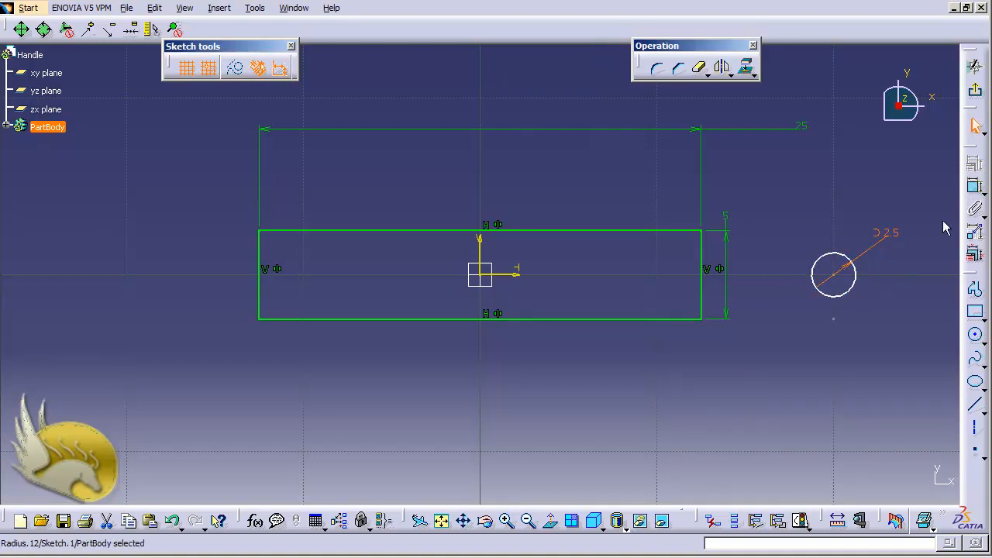
Dimension the circle's centre from the rectangle's right side, set the distance to 5 mm and swap its location to inside the rectangle.
{"action": "left_click", "coordinate": [975, 189]}
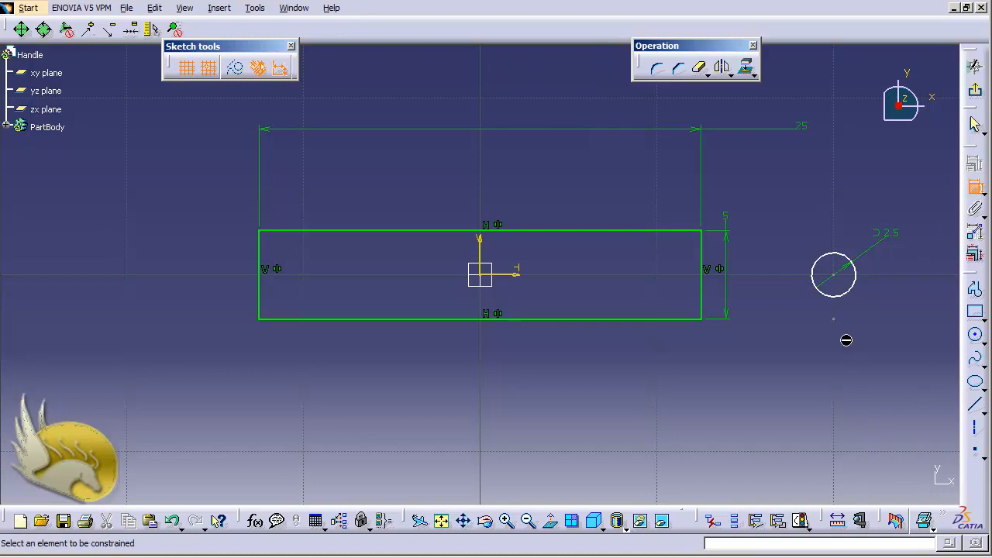
{"action": "left_click", "coordinate": [833, 276]}
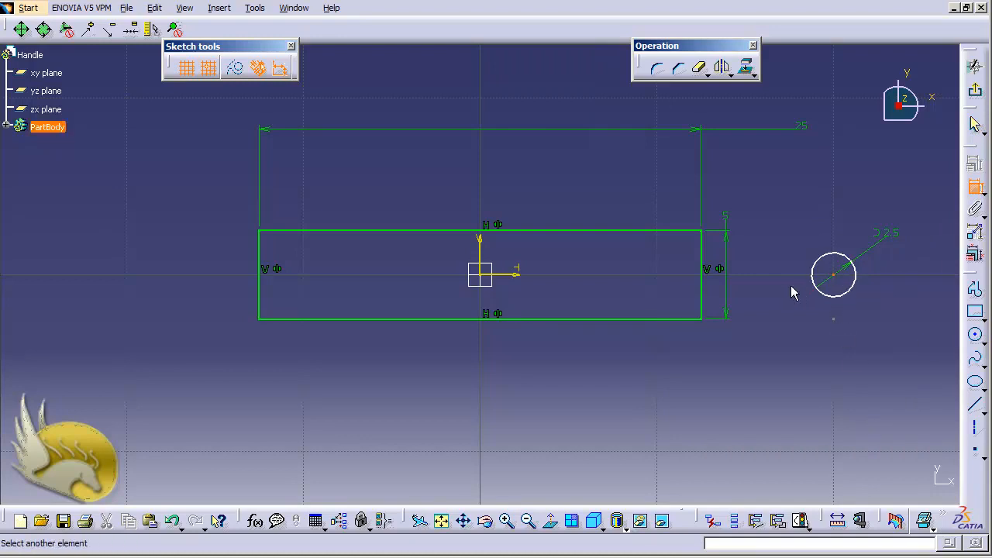
{"action": "left_click", "coordinate": [703, 282]}
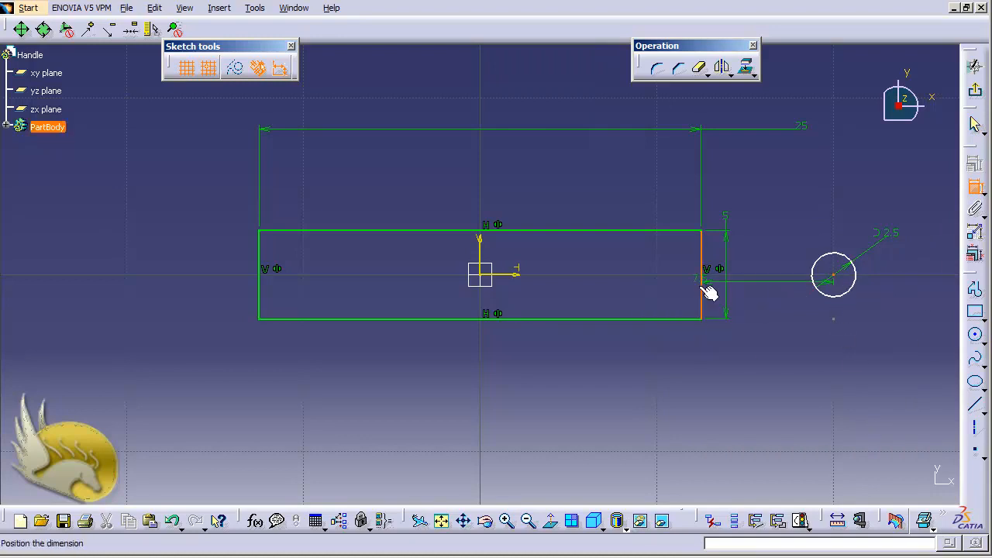
{"action": "left_click", "coordinate": [759, 354]}
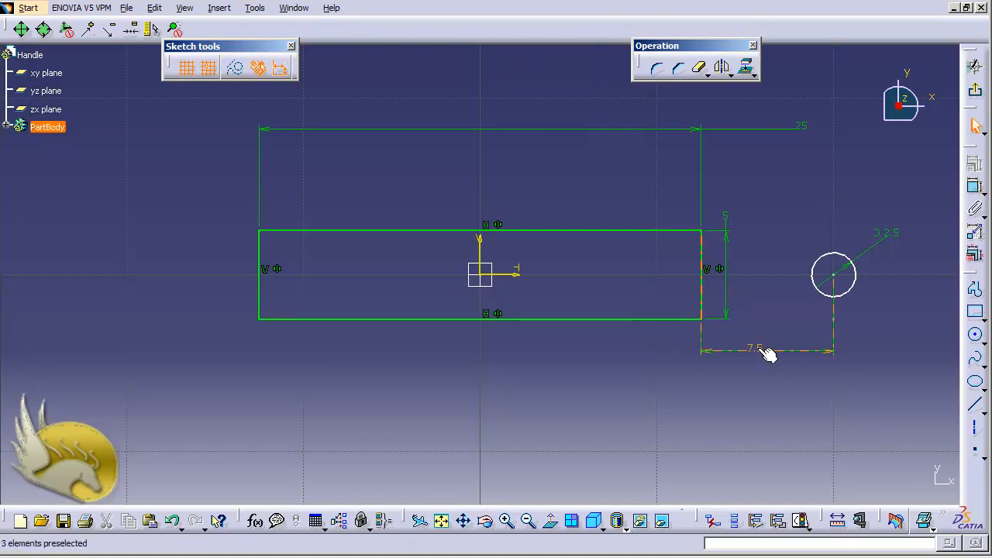
{"action": "double_click", "coordinate": [765, 350]}
{"action": "type", "text": "5"}
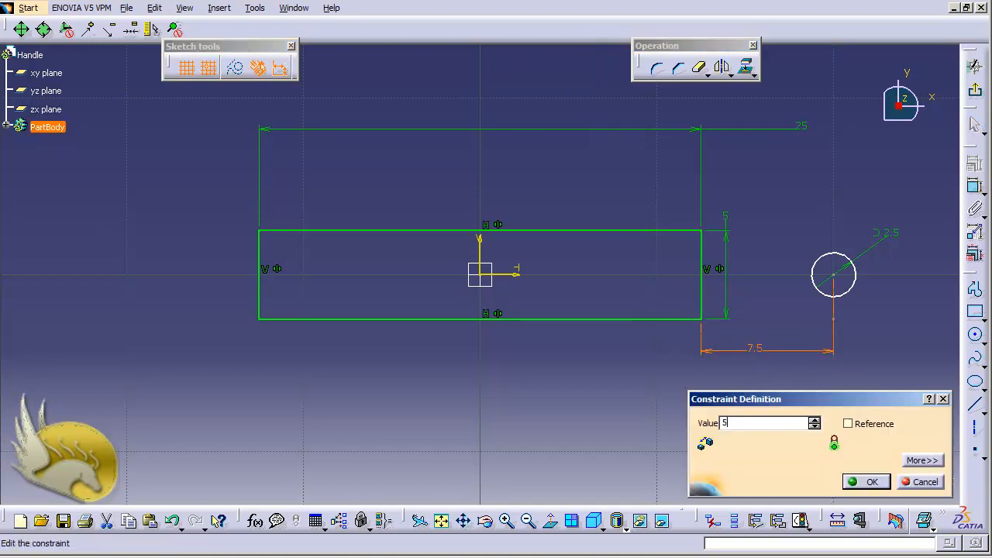
{"action": "left_click", "coordinate": [928, 460]}
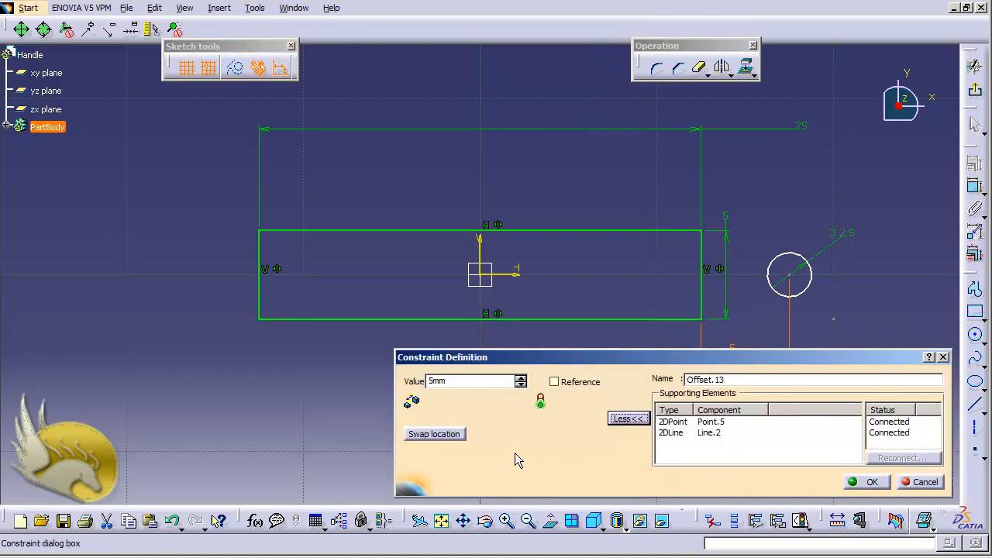
{"action": "left_click", "coordinate": [463, 435]}
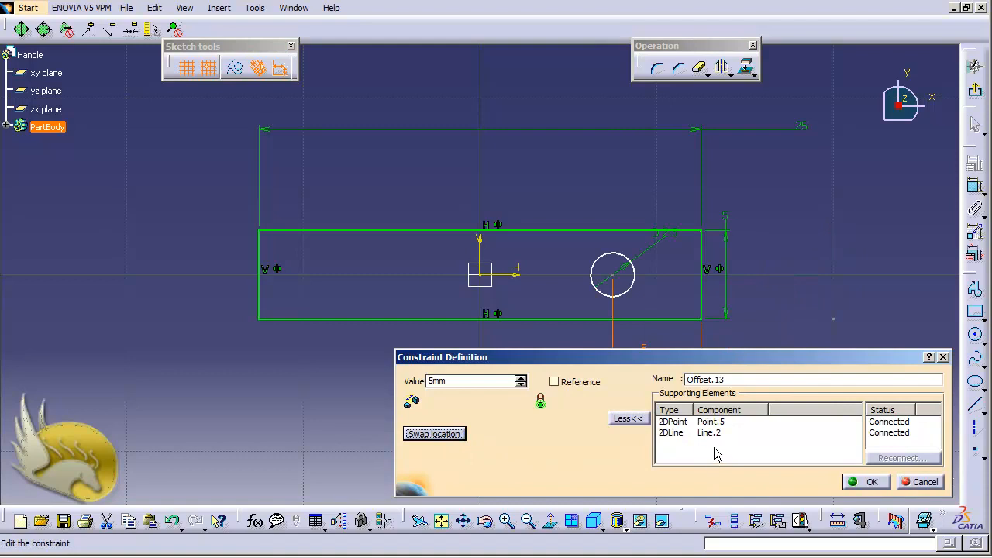
{"action": "left_click", "coordinate": [868, 481]}
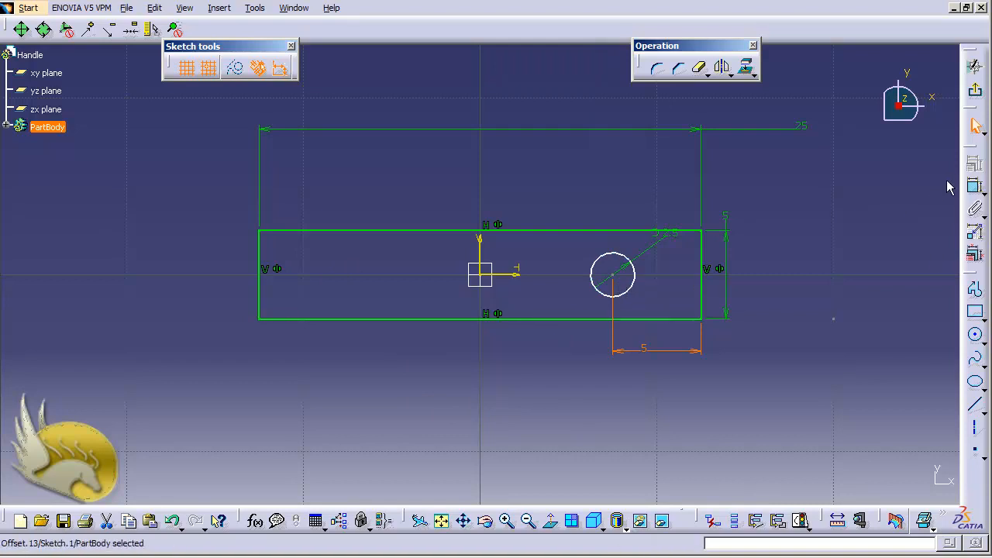
Dimension the circle's centre from the rectangle's upper side and mirror the circle about the sketch's vertical axis.
{"action": "left_click", "coordinate": [976, 188]}
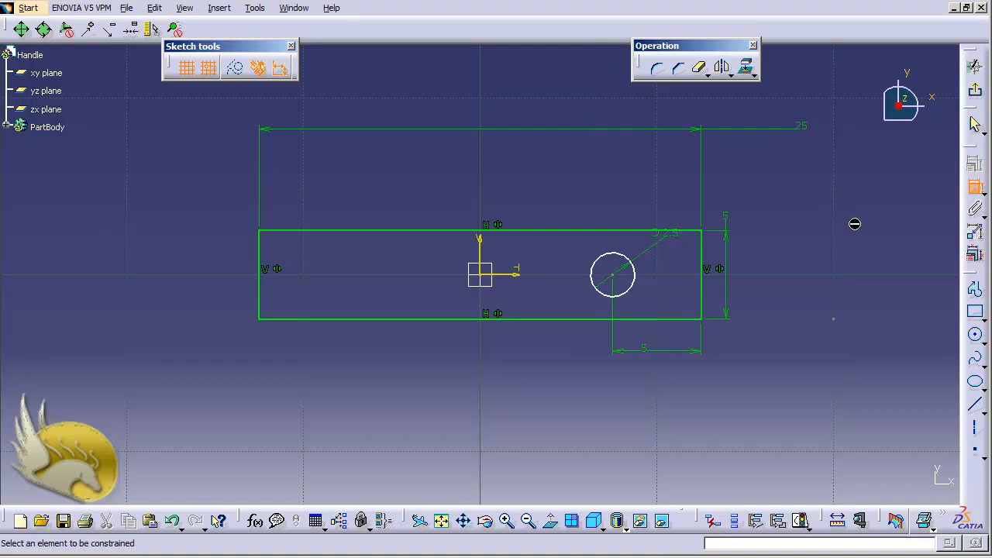
{"action": "left_click", "coordinate": [614, 275]}
{"action": "left_click", "coordinate": [620, 231]}
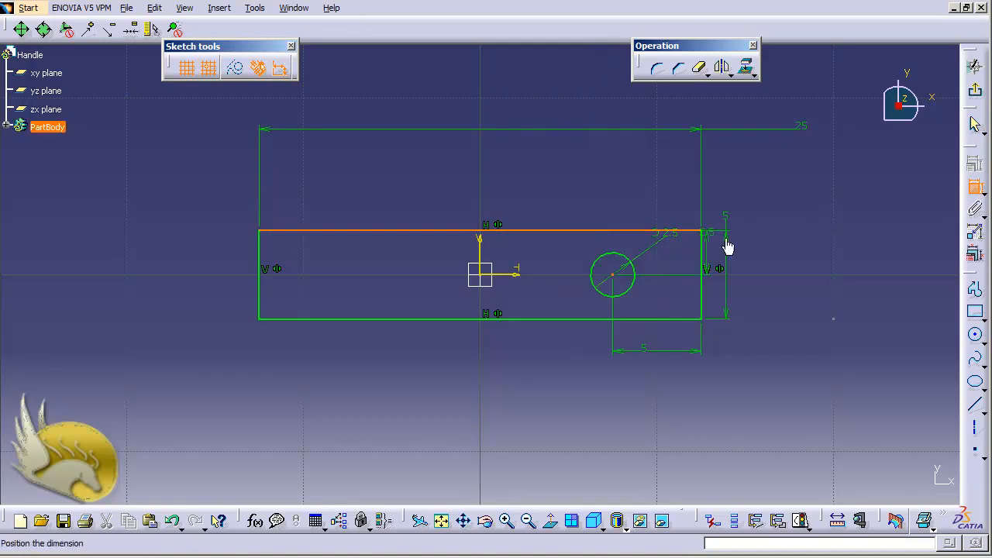
{"action": "left_click", "coordinate": [779, 258]}
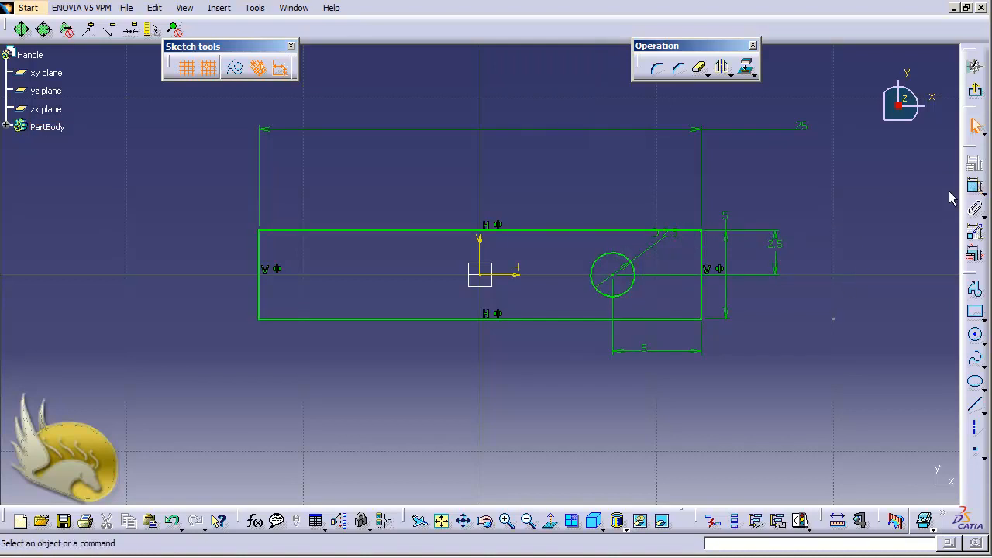
{"action": "left_click", "coordinate": [596, 289]}
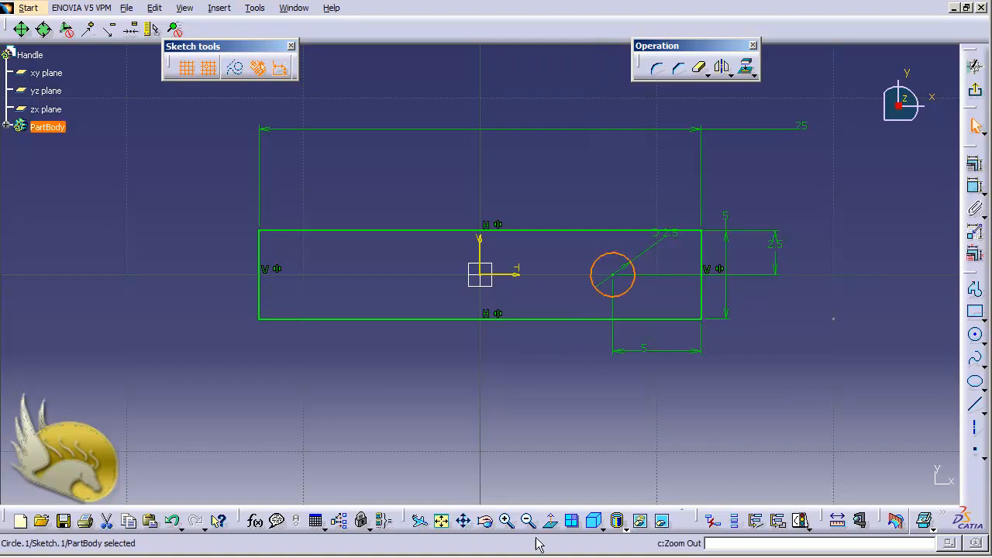
{"action": "left_click", "coordinate": [480, 240]}
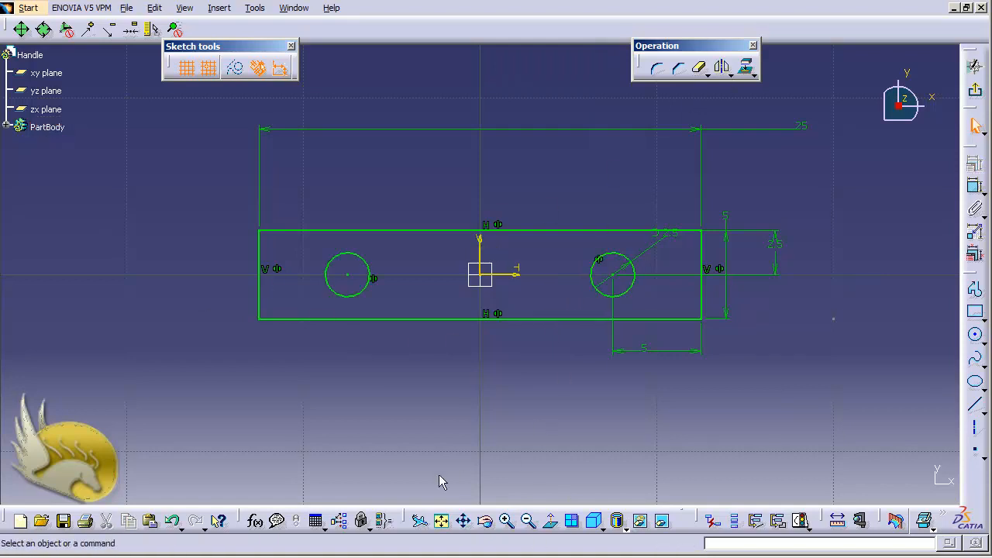
Finish the sketch and extrude the rectangular profile with its two holes as a 5 mm pad.
{"action": "left_click", "coordinate": [975, 90]}
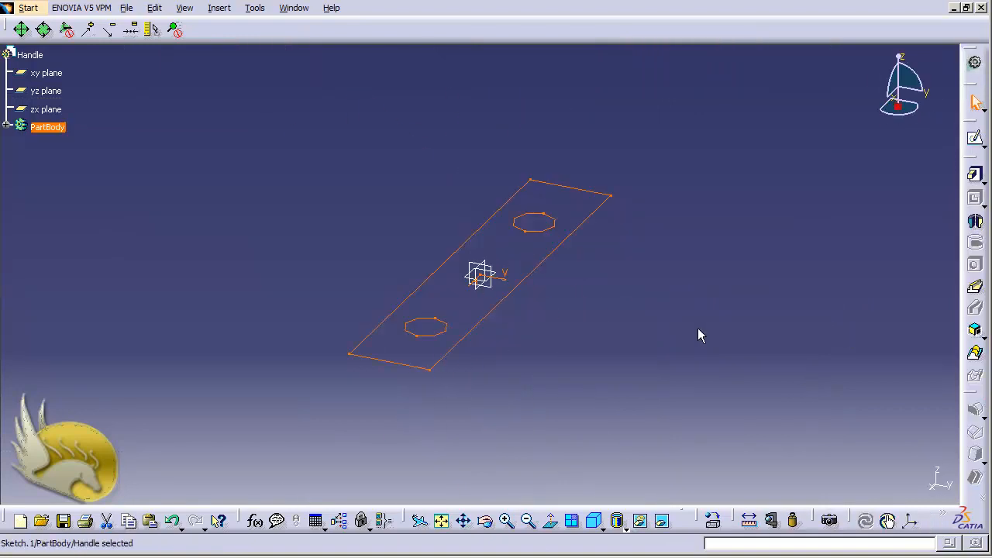
{"action": "left_click", "coordinate": [975, 175]}
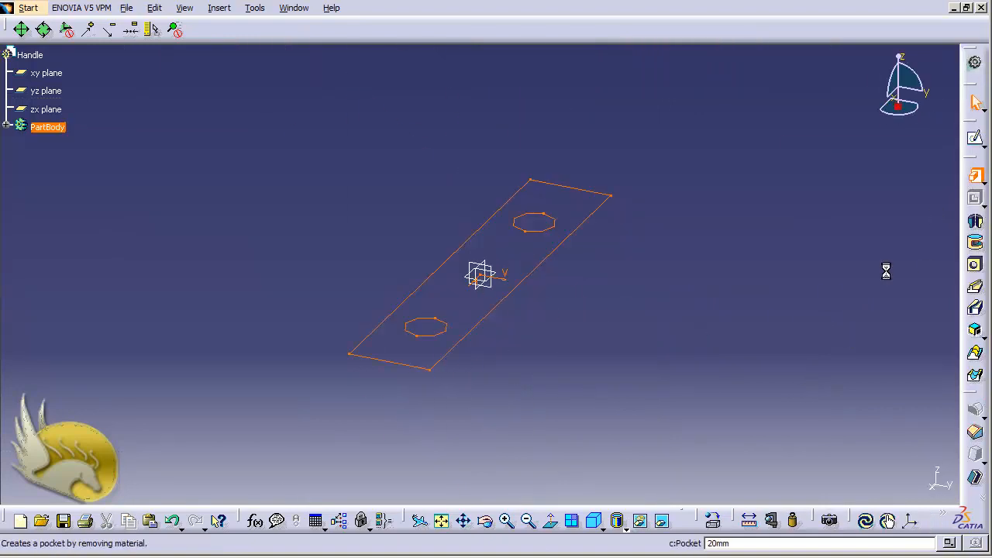
{"action": "type", "text": "5"}
{"action": "key", "text": "Return"}
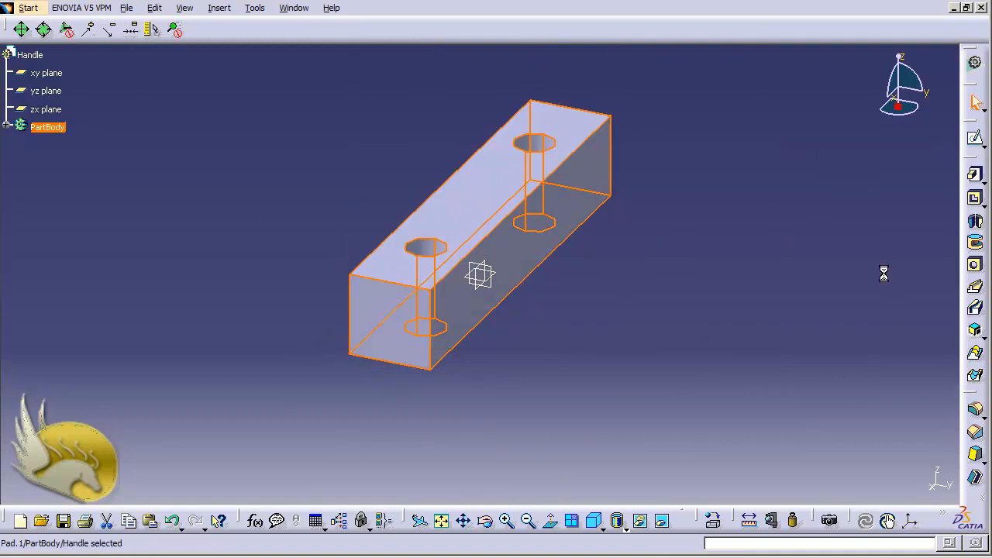
{"action": "left_click", "coordinate": [750, 303]}
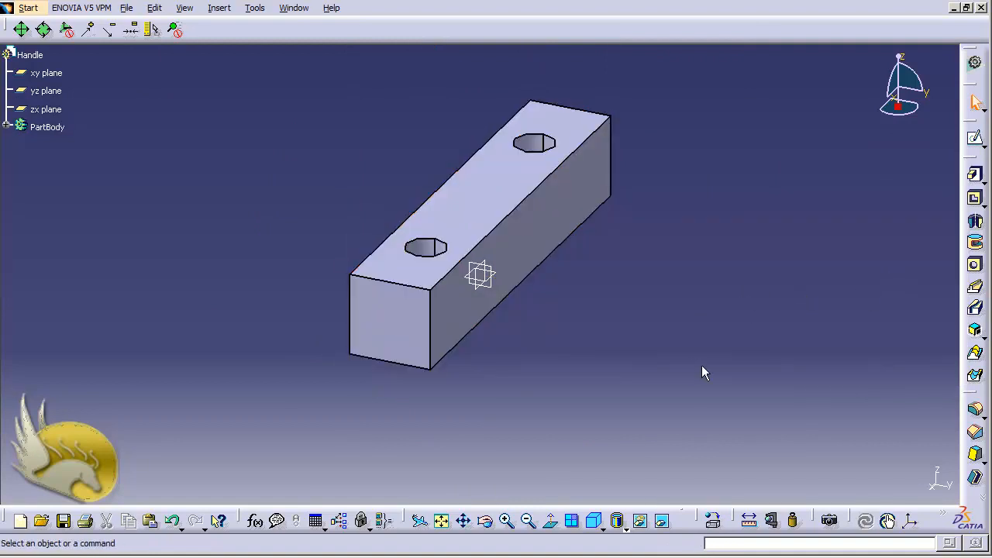
Start a new sketch on the square face at one end of the bar.
{"action": "key", "text": "shift+Right"}
{"action": "key", "text": "shift+Right"}
{"action": "key", "text": "shift+Right"}
{"action": "key", "text": "shift+Left"}
{"action": "key", "text": "shift+Left"}
{"action": "key", "text": "shift+Left"}
{"action": "key", "text": "shift+Left"}
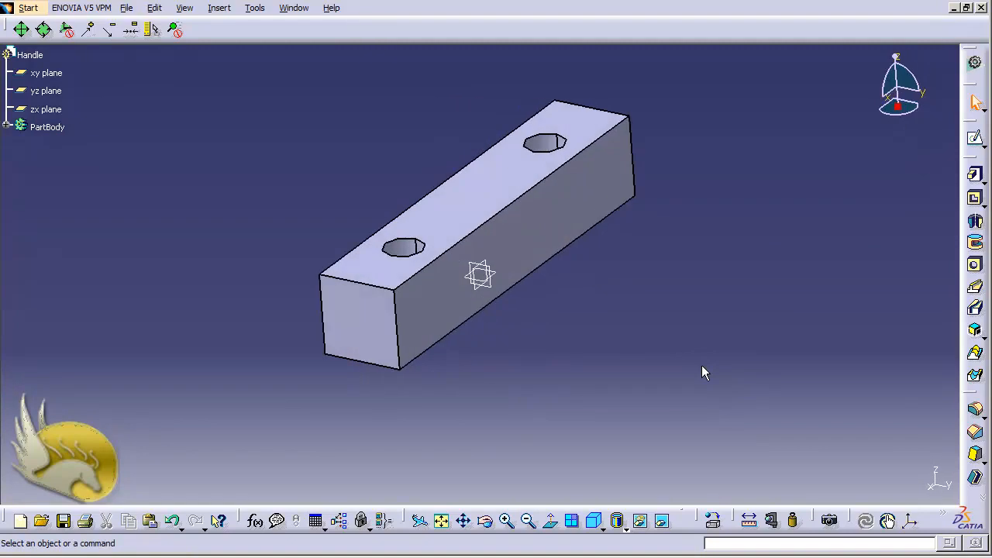
{"action": "key", "text": "shift+Up"}
{"action": "key", "text": "shift+Up"}
{"action": "key", "text": "shift+Up"}
{"action": "key", "text": "shift+Up"}
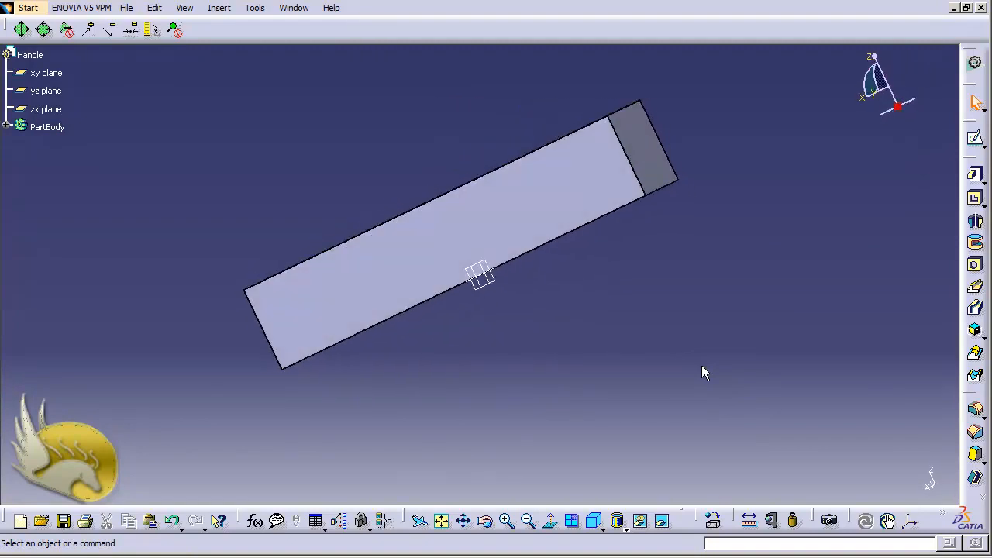
{"action": "left_click", "coordinate": [657, 171]}
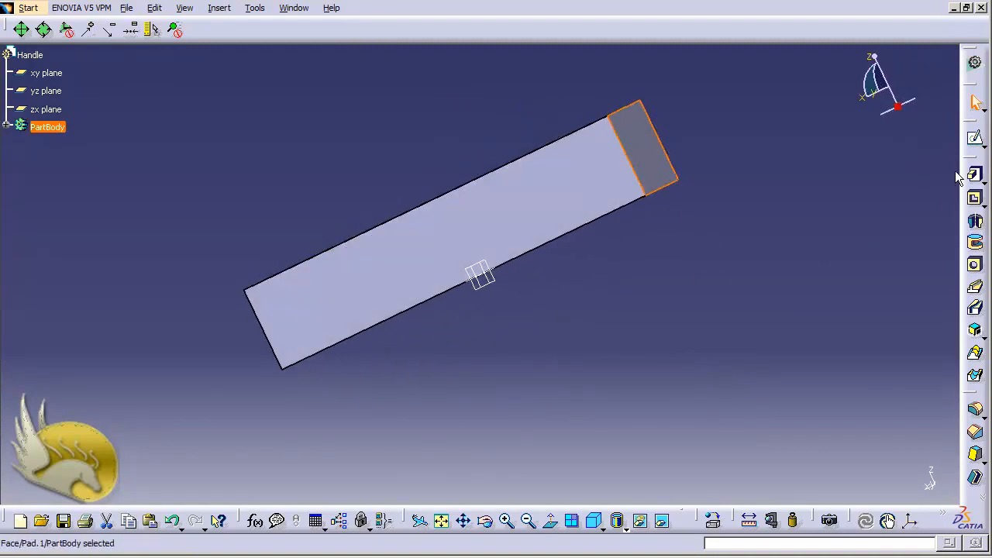
{"action": "left_click", "coordinate": [977, 142]}
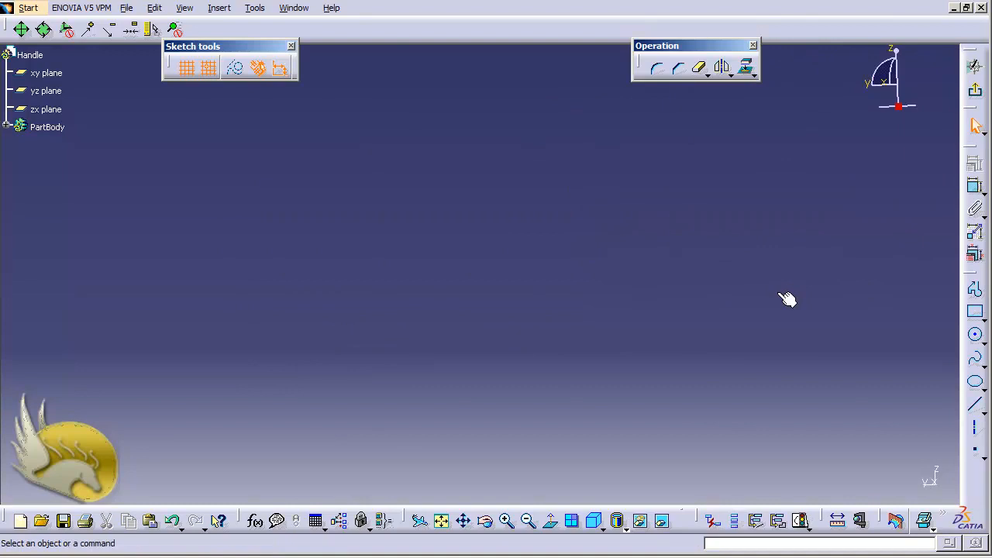
Sketch a circle about 1.1 mm in diameter beside the square face, with grid snapping off while drawing, and restore snapping.
{"action": "left_click", "coordinate": [441, 521]}
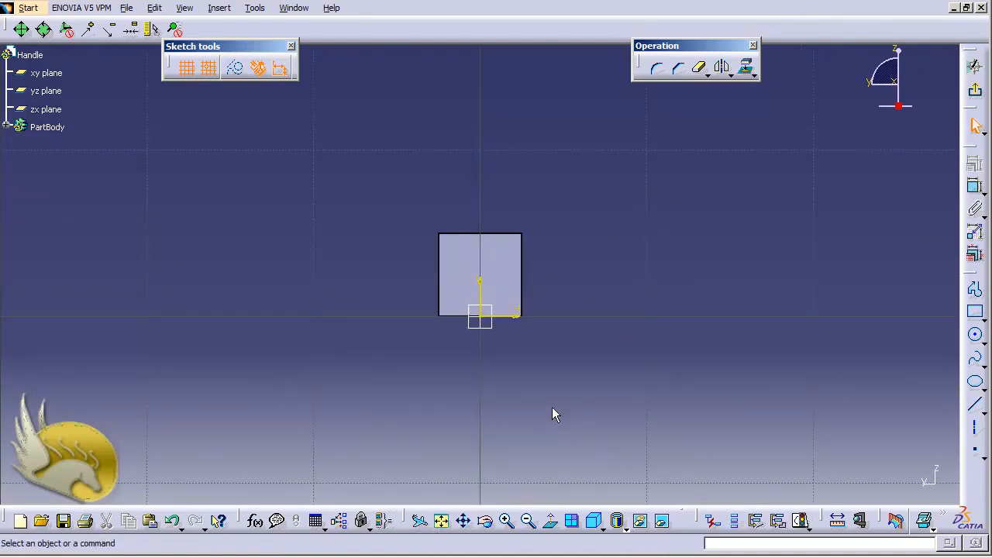
{"action": "scroll", "coordinate": [552, 406], "scroll_direction": "down", "scroll_amount": 1, "text": "ctrl"}
{"action": "scroll", "coordinate": [551, 406], "scroll_direction": "up", "scroll_amount": 8, "text": "ctrl"}
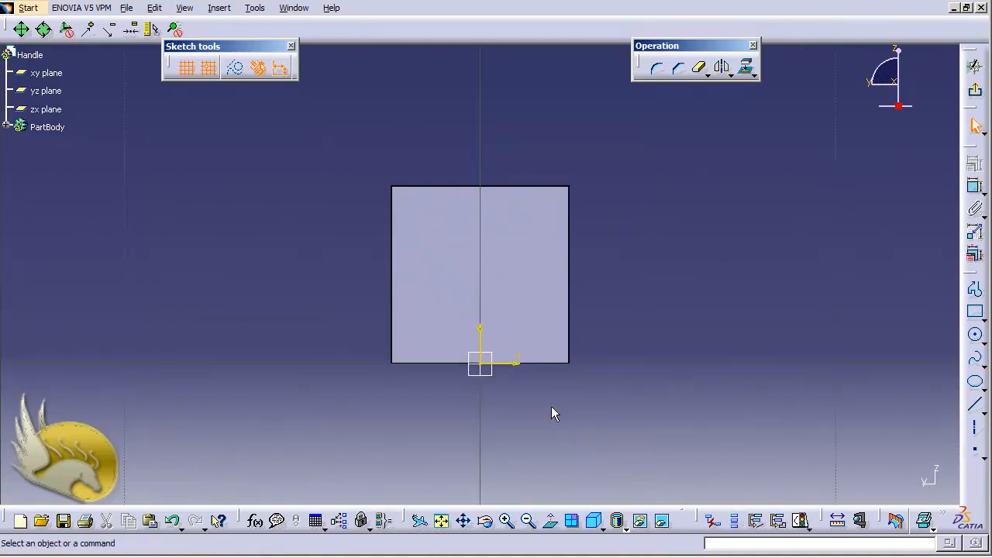
{"action": "left_click", "coordinate": [976, 334]}
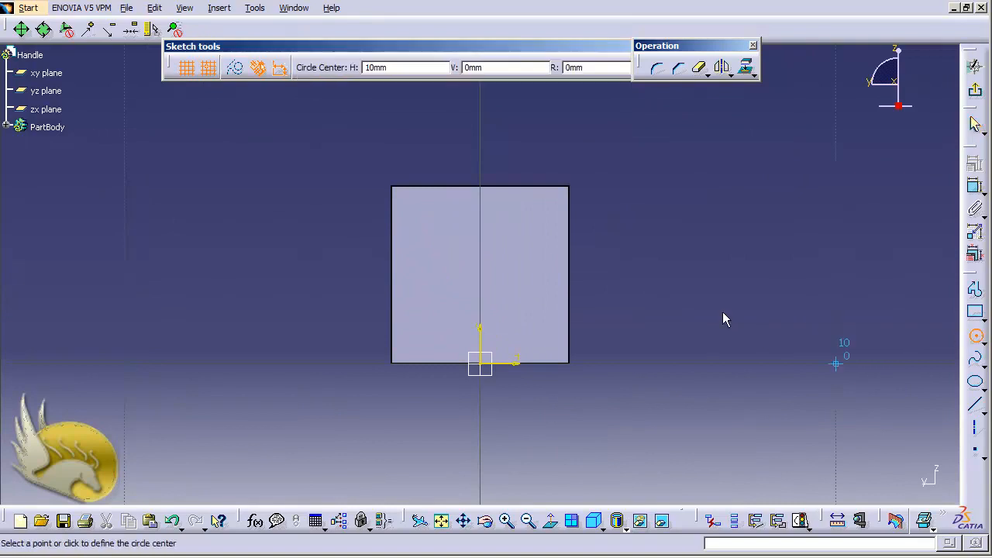
{"action": "left_click", "coordinate": [207, 69]}
{"action": "left_click", "coordinate": [711, 252]}
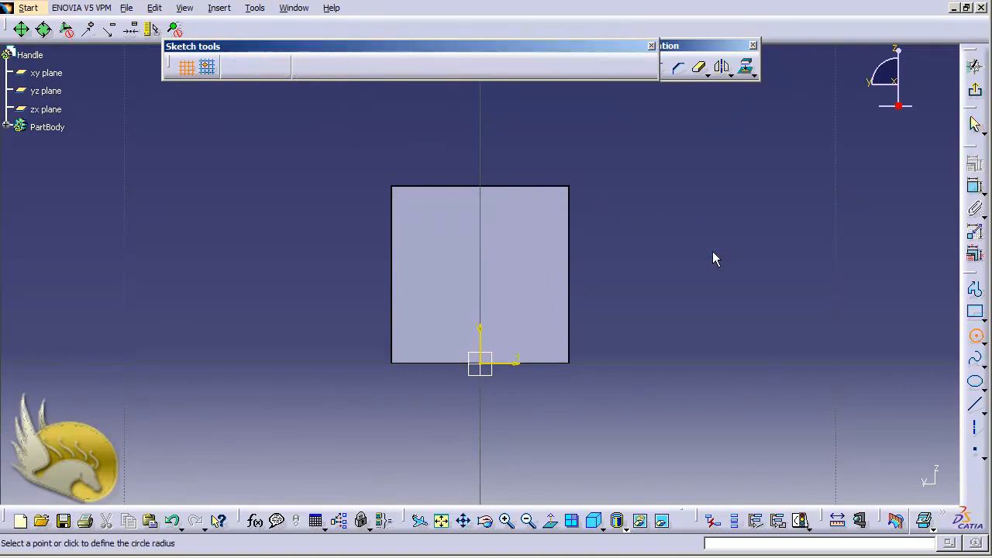
{"action": "left_click", "coordinate": [730, 246]}
{"action": "left_click", "coordinate": [208, 68]}
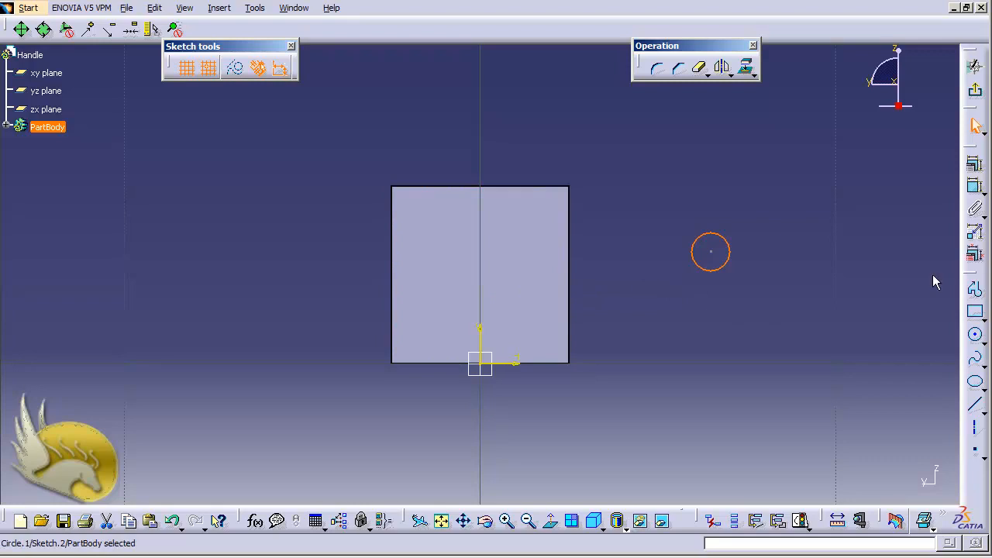
{"action": "left_click", "coordinate": [711, 253]}
{"action": "left_click", "coordinate": [701, 320]}
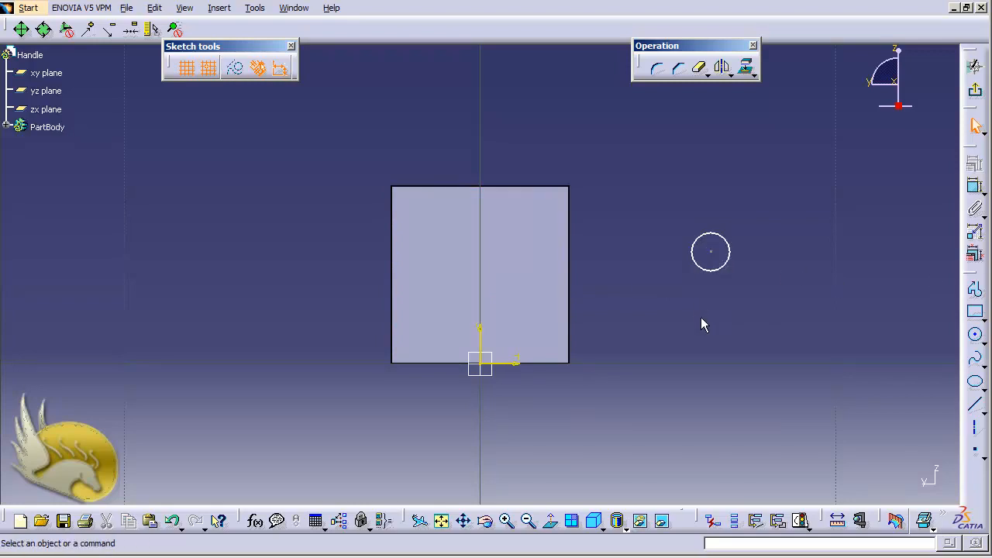
Constrain the circle's centre as an equidistant point between the square face's two vertical edges.
{"action": "left_click", "coordinate": [391, 260]}
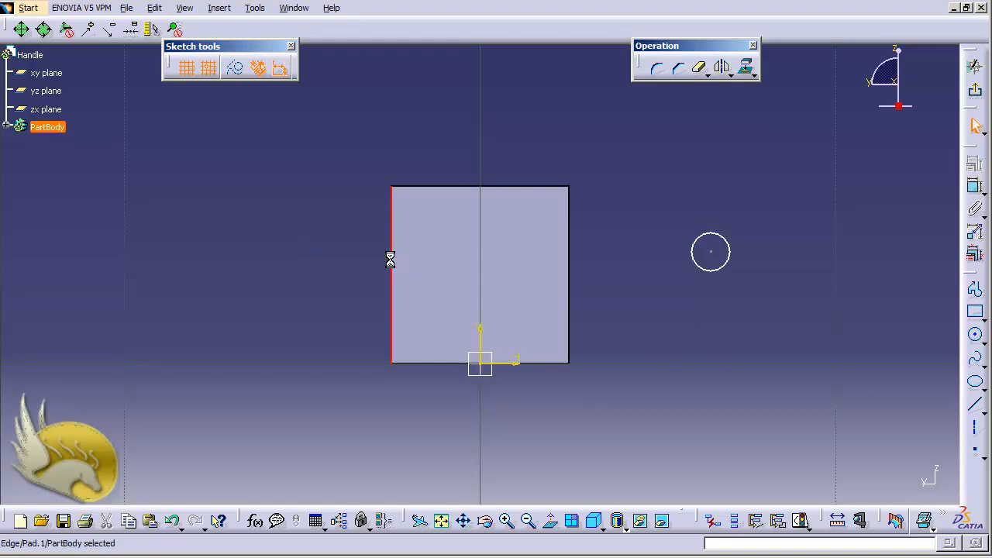
{"action": "left_click", "coordinate": [575, 267], "text": "ctrl"}
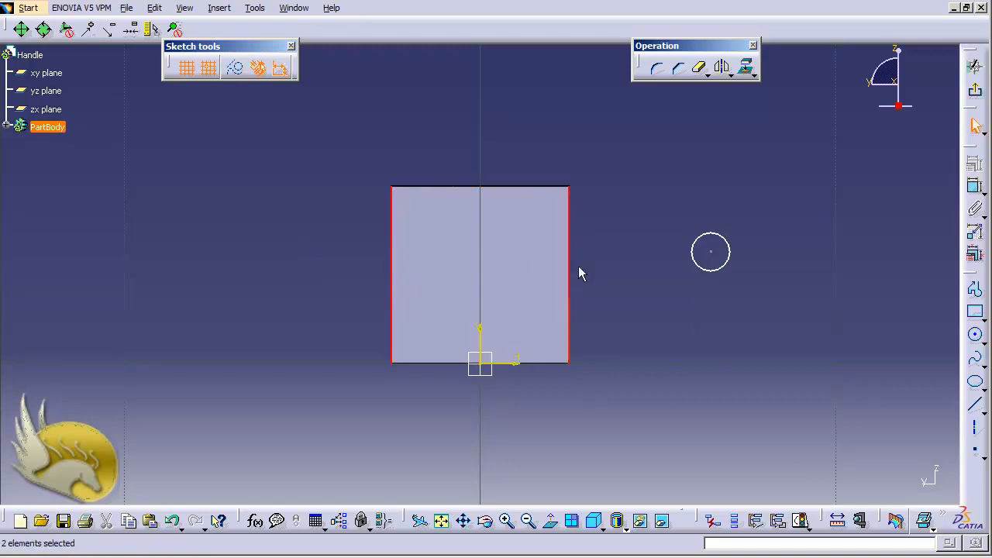
{"action": "left_click", "coordinate": [711, 251], "text": "ctrl"}
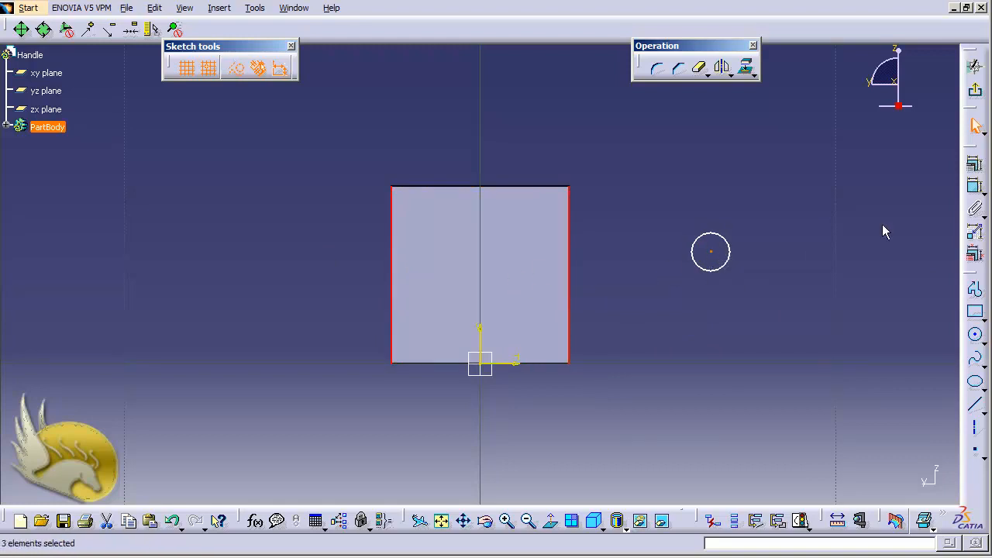
{"action": "left_click", "coordinate": [975, 185]}
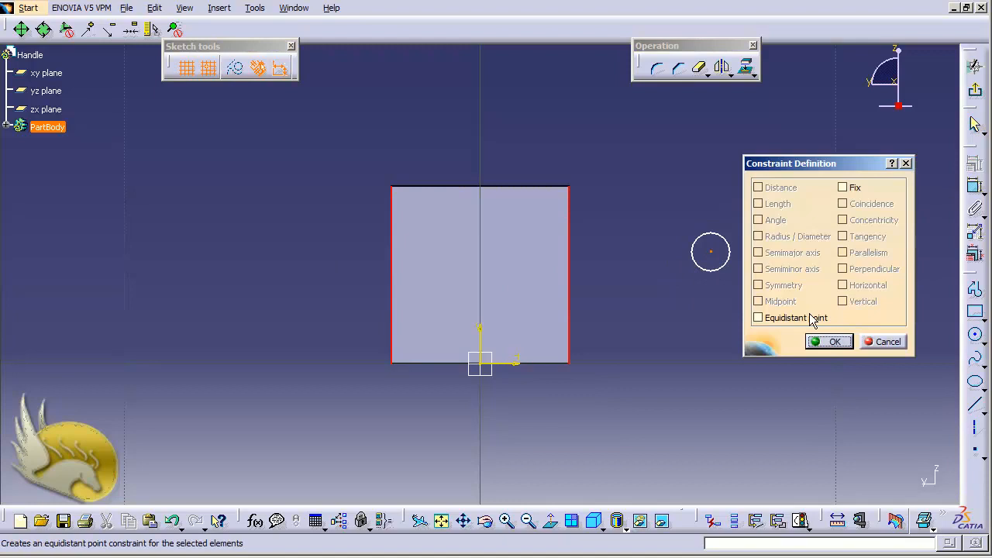
{"action": "left_click", "coordinate": [810, 321]}
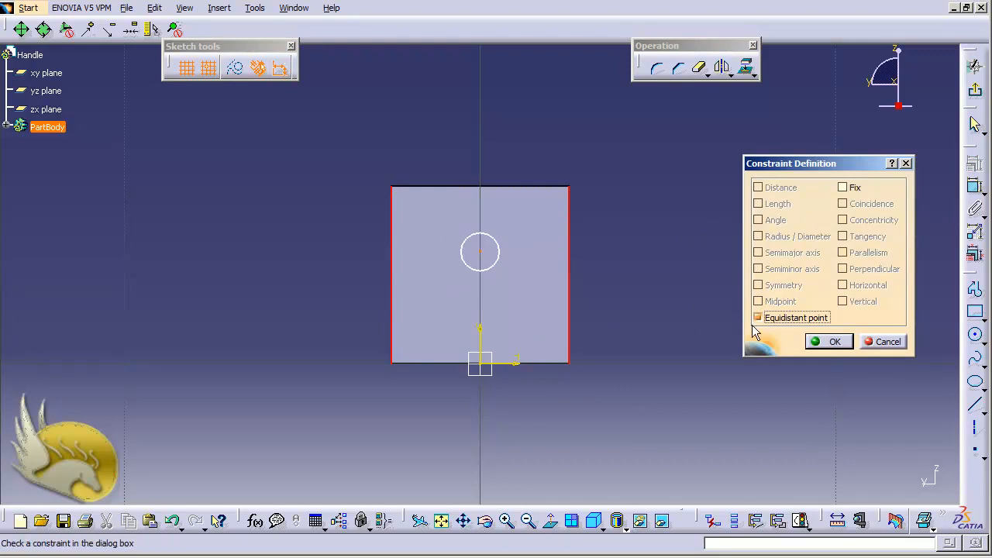
{"action": "left_click", "coordinate": [829, 341]}
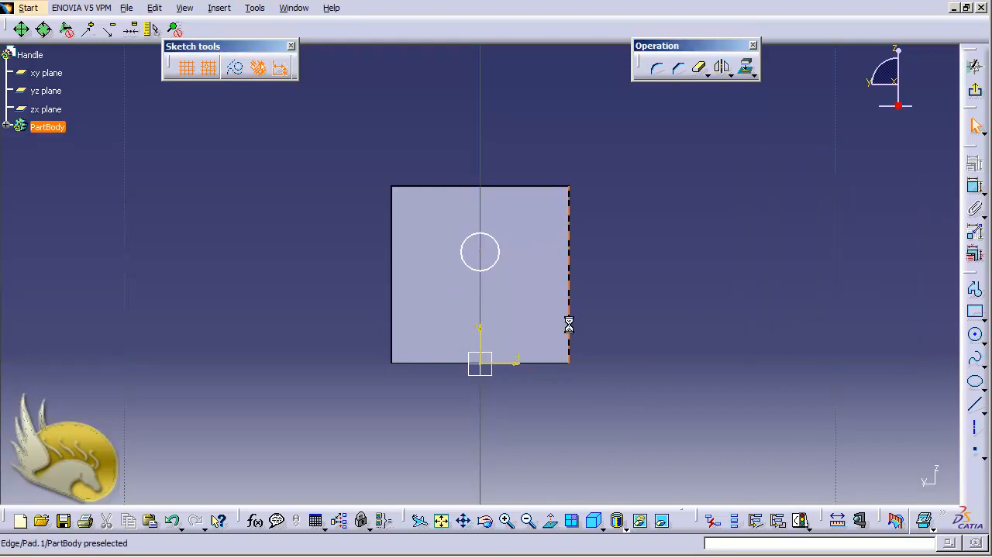
Constrain the circle's centre as an equidistant point between the square face's upper and lower edges.
{"action": "left_click", "coordinate": [515, 187]}
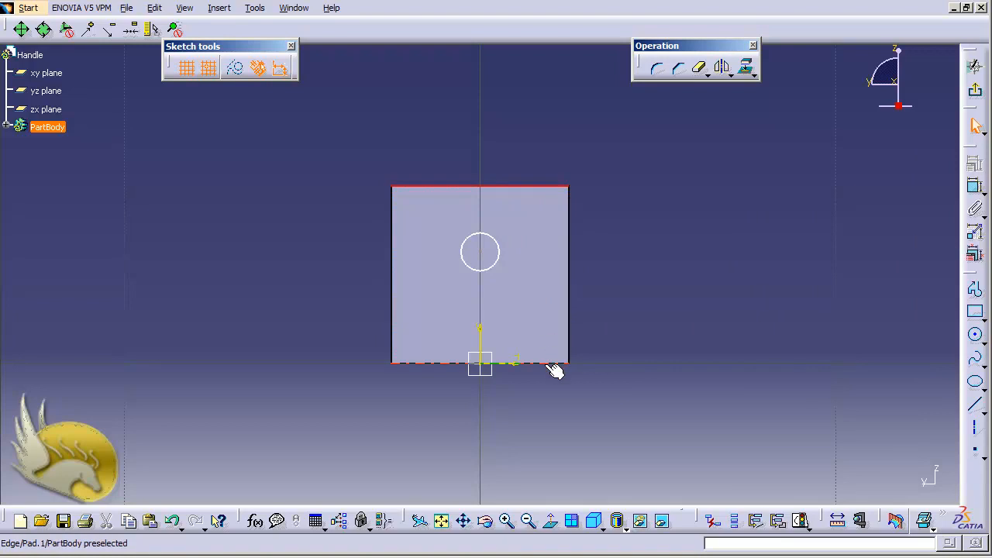
{"action": "left_click", "coordinate": [552, 363], "text": "ctrl"}
{"action": "left_click", "coordinate": [480, 252], "text": "ctrl"}
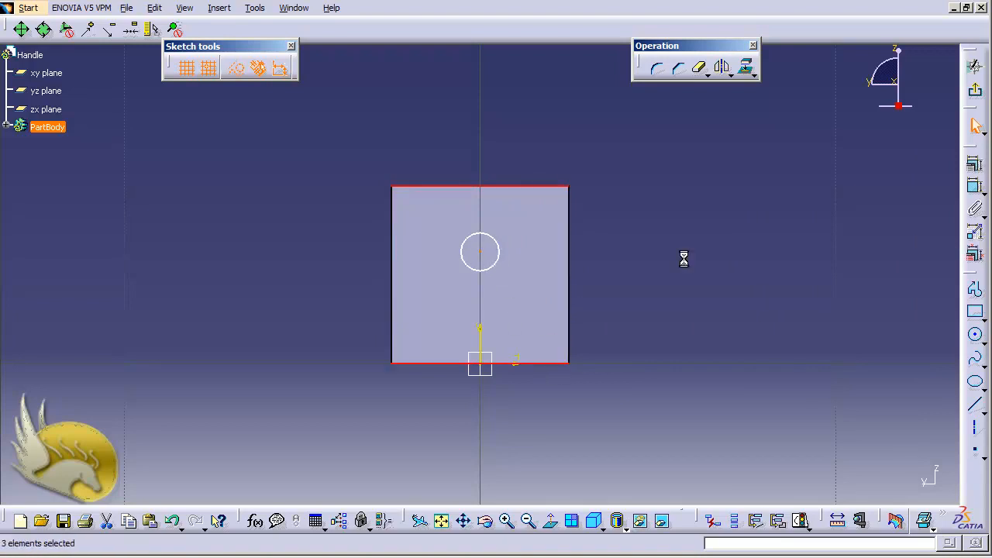
{"action": "left_click", "coordinate": [976, 164]}
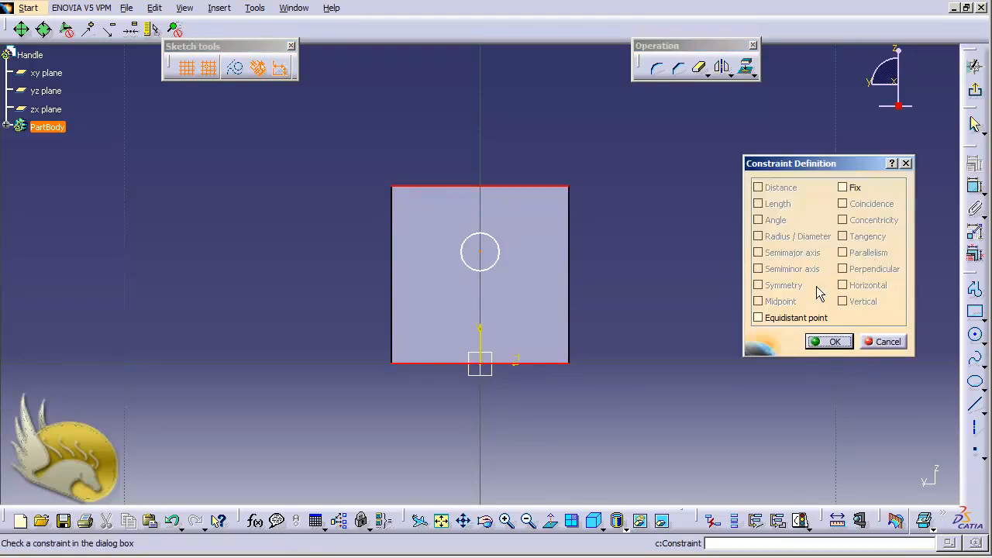
{"action": "left_click", "coordinate": [810, 318]}
{"action": "left_click", "coordinate": [828, 342]}
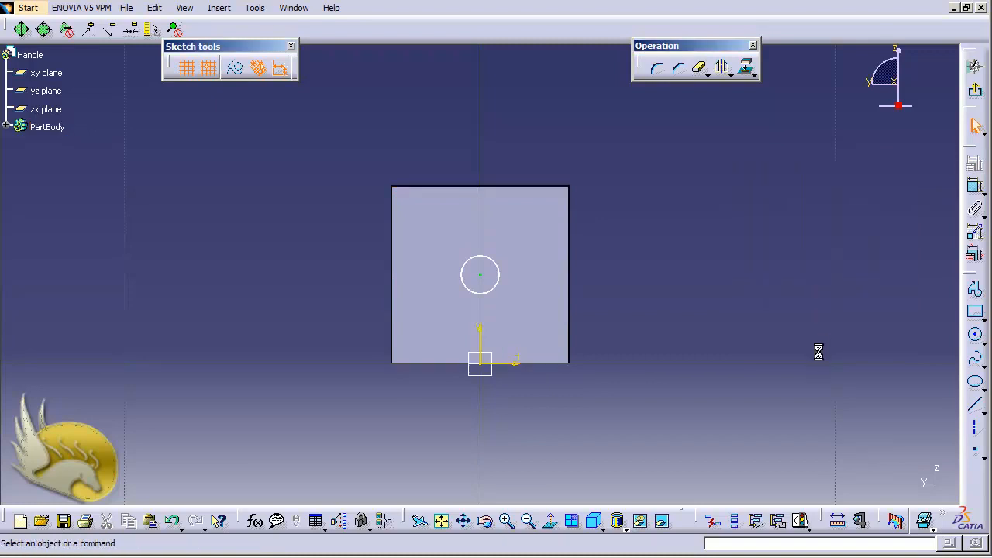
Dimension the circle's diameter and set it to 5 mm.
{"action": "left_click", "coordinate": [500, 276]}
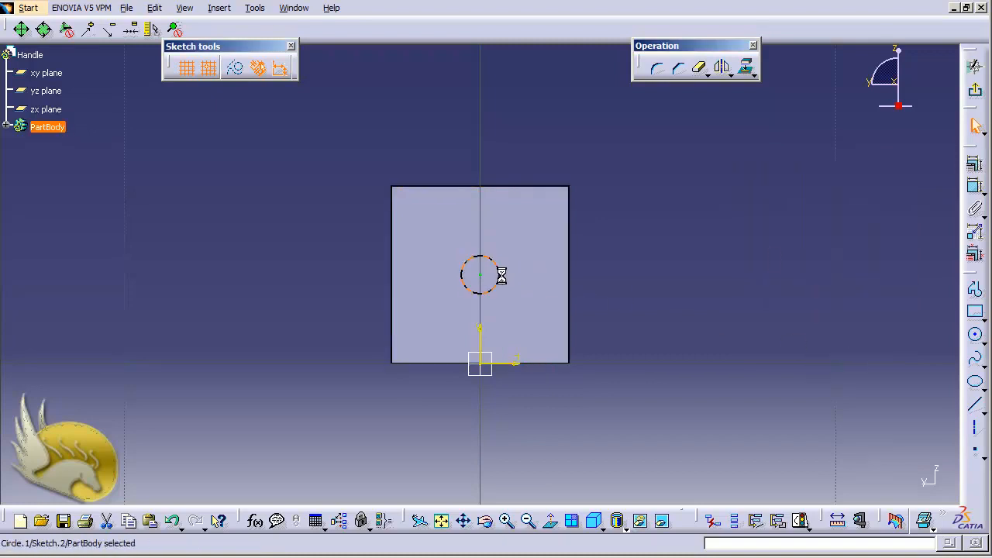
{"action": "left_click", "coordinate": [975, 187]}
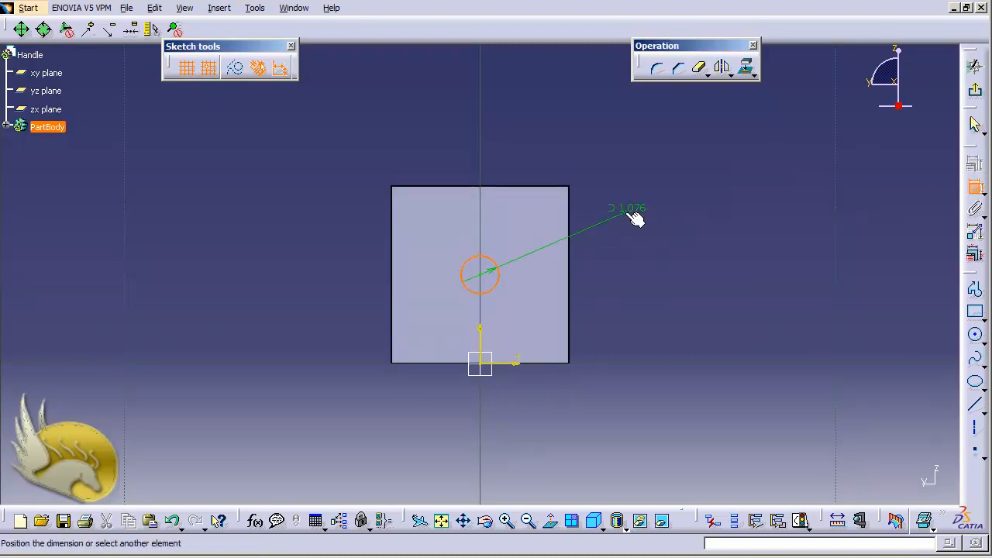
{"action": "left_click", "coordinate": [633, 212]}
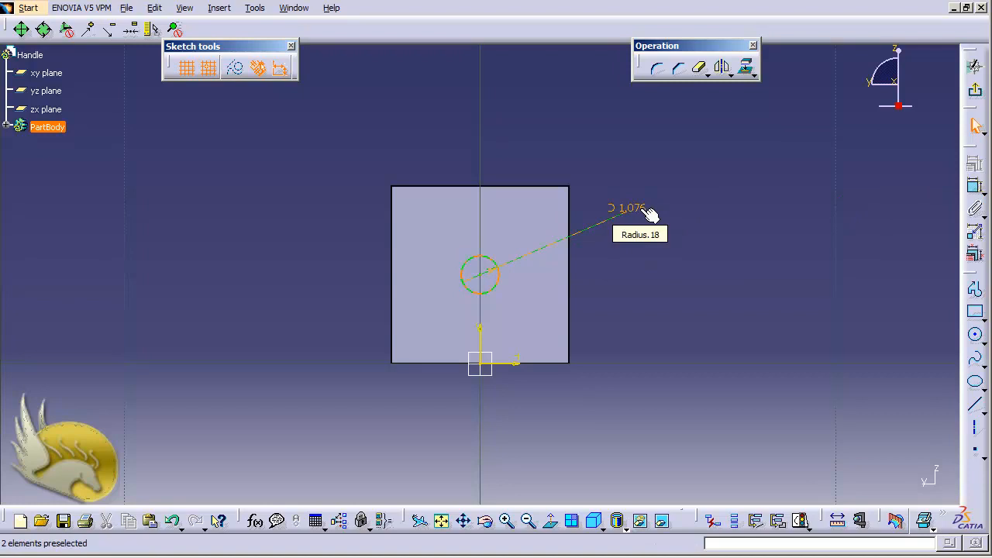
{"action": "double_click", "coordinate": [625, 211]}
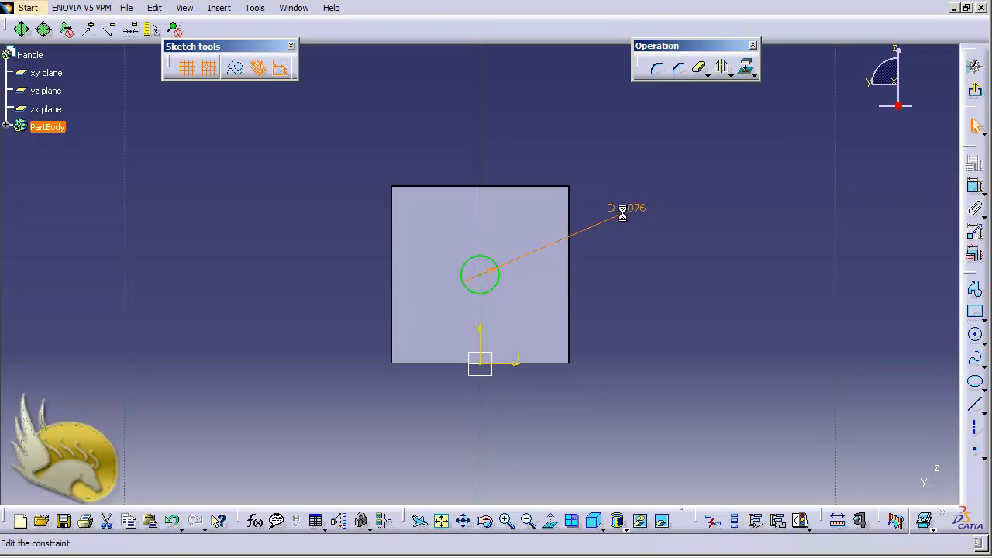
{"action": "type", "text": "5"}
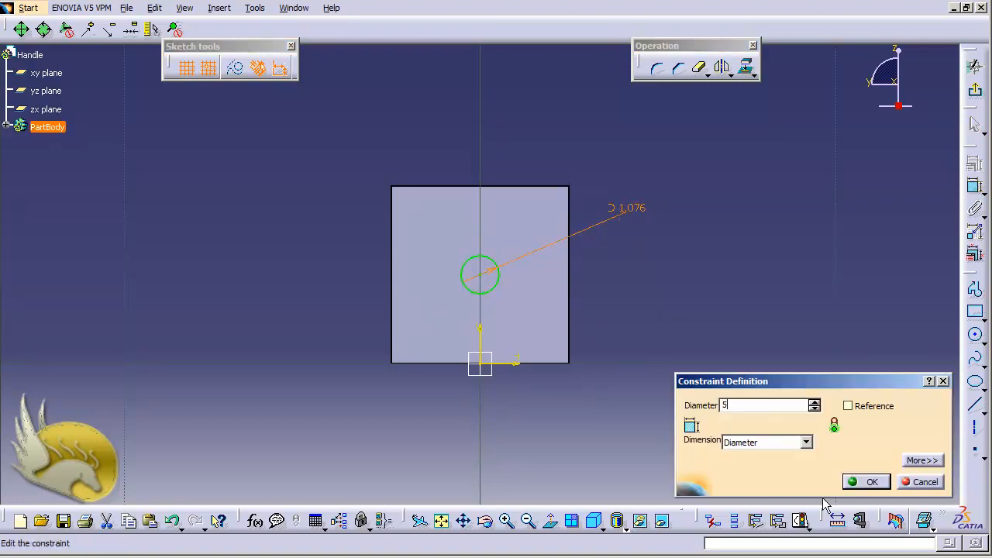
{"action": "left_click", "coordinate": [865, 483]}
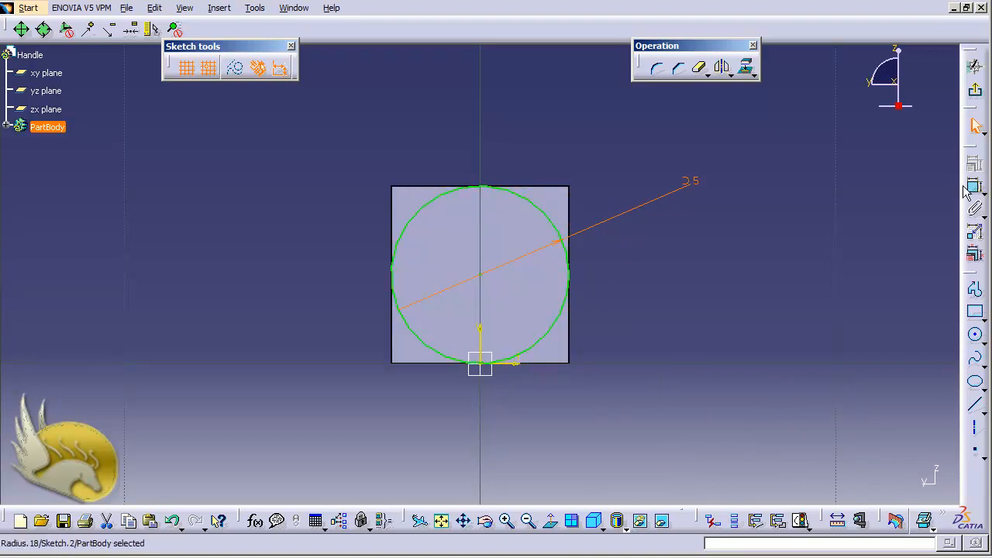
Finish the sketch and pad the circle outward from the end face to twice the rectangular bar's length.
{"action": "left_click", "coordinate": [975, 93]}
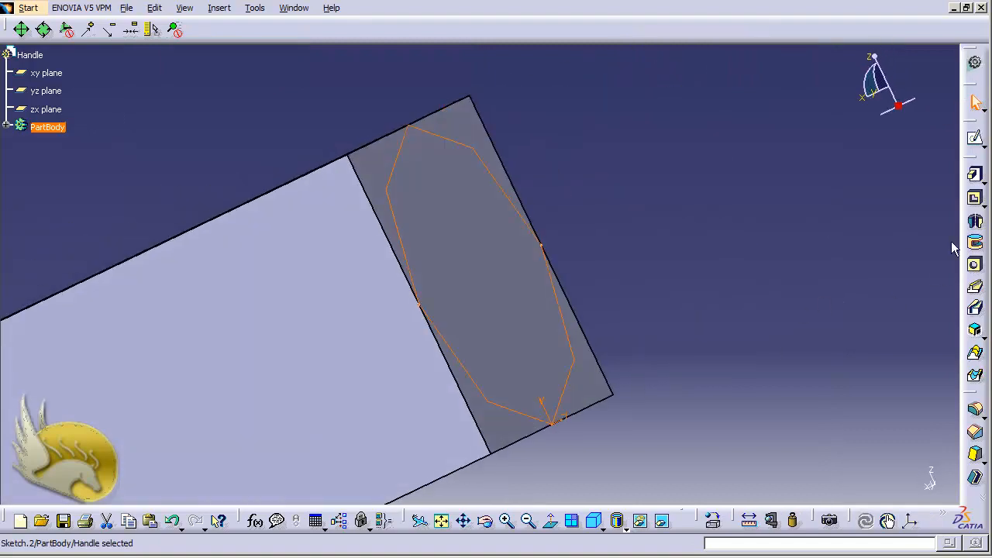
{"action": "left_click", "coordinate": [975, 178]}
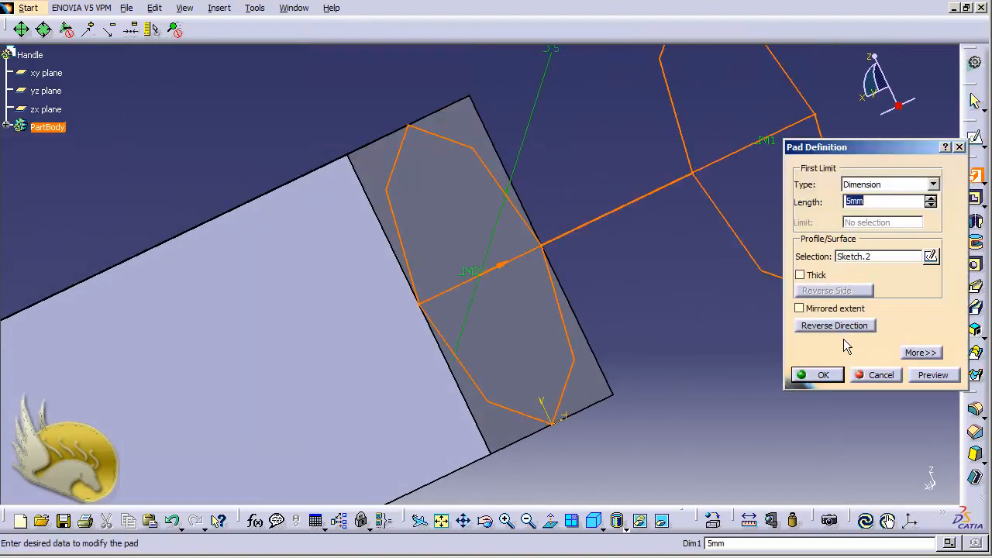
{"action": "type", "text": "50"}
{"action": "left_click", "coordinate": [821, 375]}
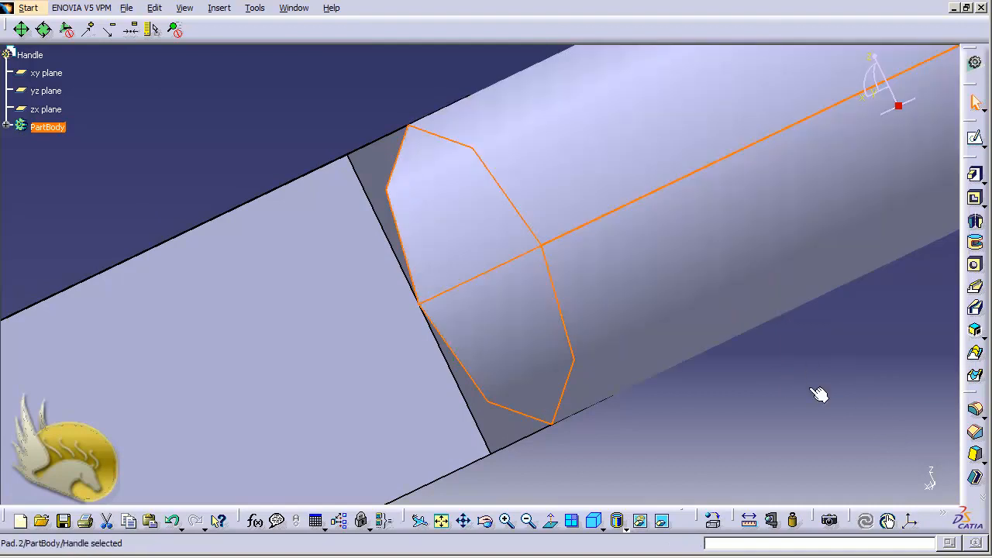
{"action": "left_click", "coordinate": [765, 414]}
Examine the whole handle, including the bar's two holes and the cylindrical grip, from different directions.
{"action": "scroll", "coordinate": [764, 414], "scroll_direction": "down", "scroll_amount": 10}
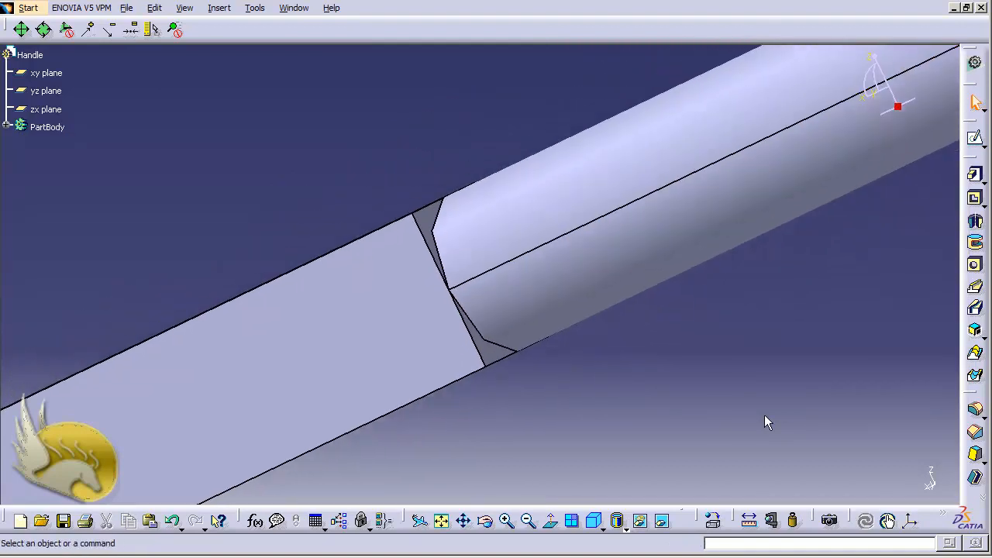
{"action": "key", "text": "ctrl+Page_Down"}
{"action": "key", "text": "ctrl+Page_Down"}
{"action": "key", "text": "ctrl+Page_Down"}
{"action": "key", "text": "ctrl+Page_Down"}
{"action": "key", "text": "ctrl+Page_Down"}
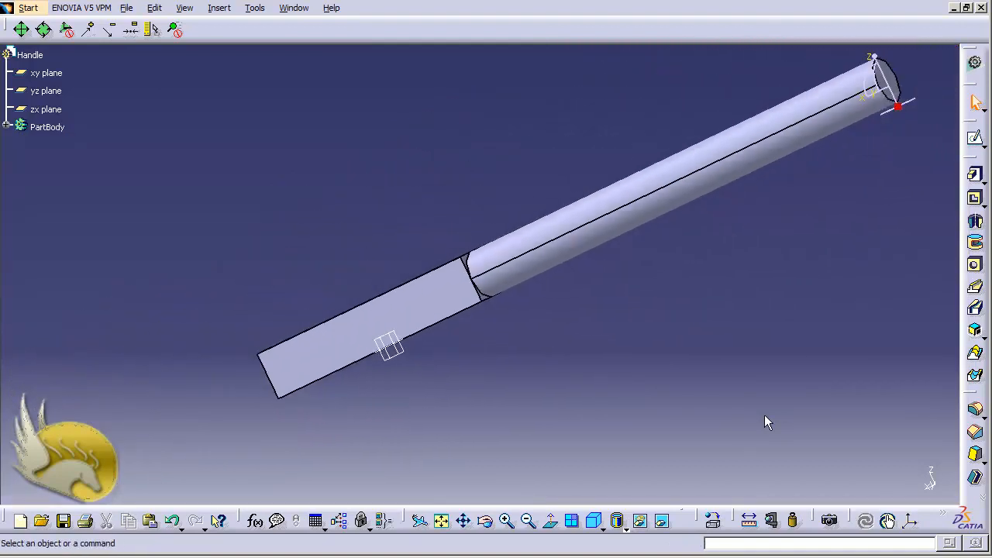
{"action": "key", "text": "ctrl+Down"}
{"action": "key", "text": "ctrl+Up"}
{"action": "key", "text": "shift+Down"}
{"action": "key", "text": "shift+Down"}
{"action": "key", "text": "shift+Down"}
{"action": "key", "text": "shift+Down"}
{"action": "key", "text": "shift+Down"}
{"action": "key", "text": "shift+Down"}
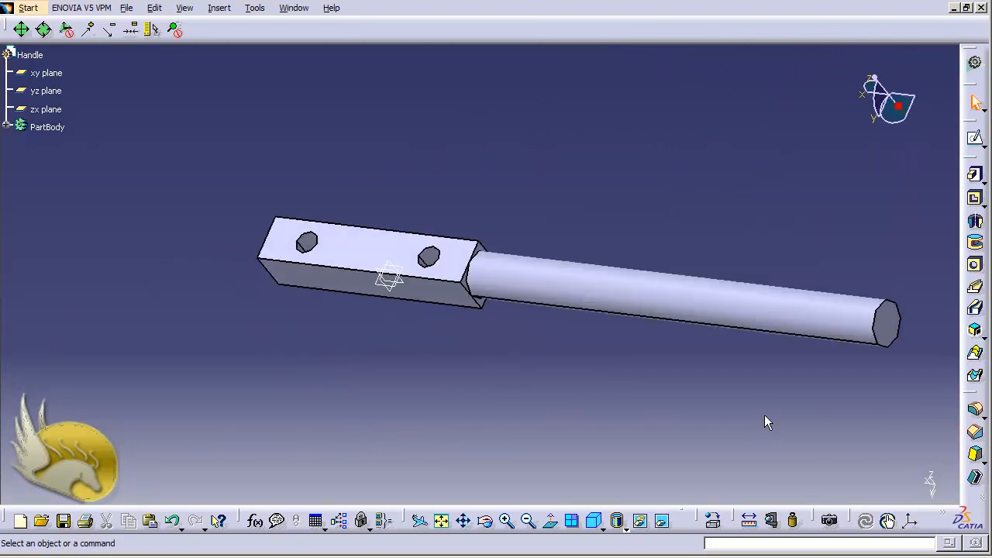
Save the part as Handle.CATPart in the Fixture folder.
{"action": "key", "text": "ctrl+s"}
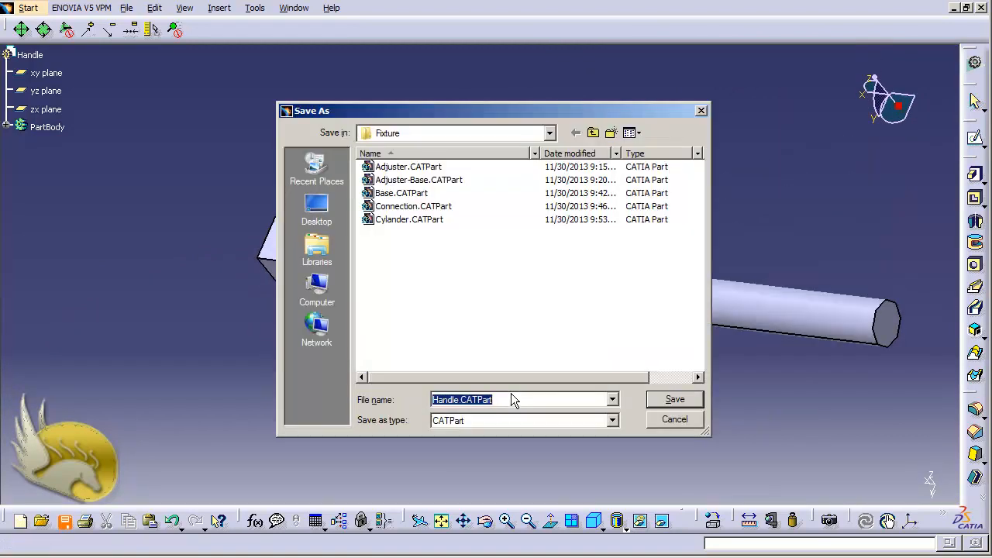